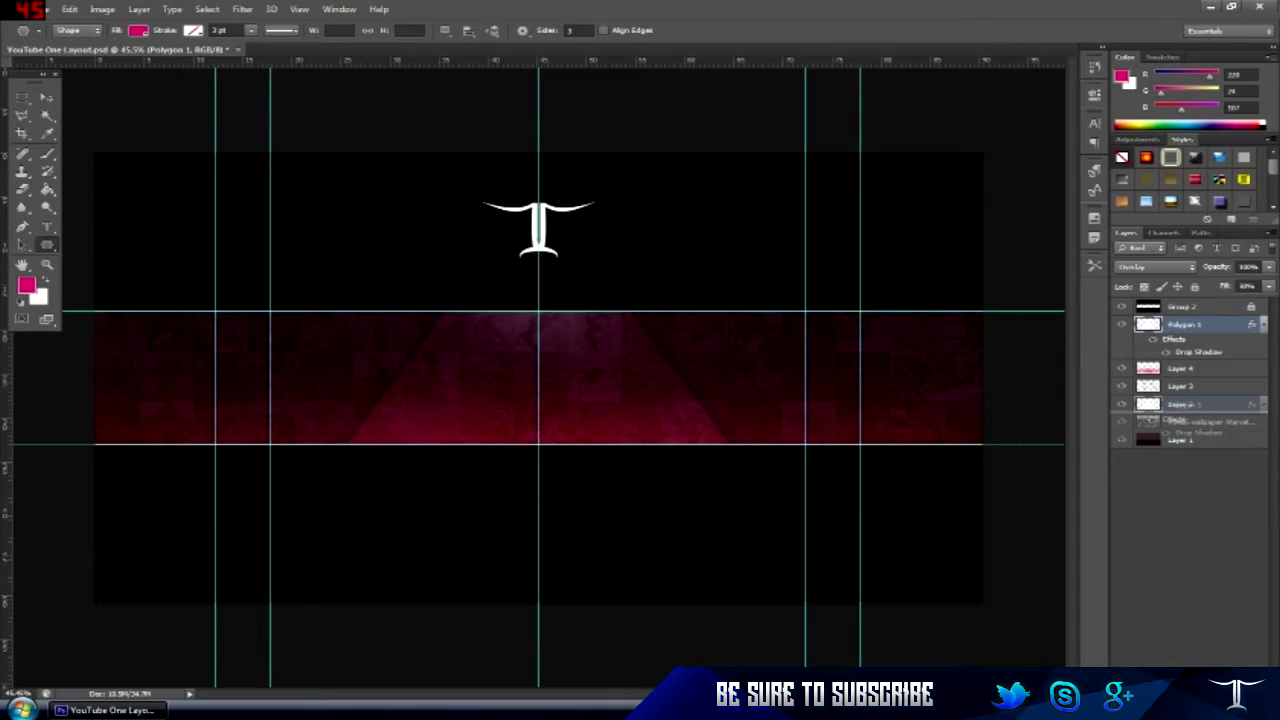
Move Polygon 1 down above the wallpaper layer and add a new empty layer above Layer 4.
drag(1185, 412, 1185, 414)
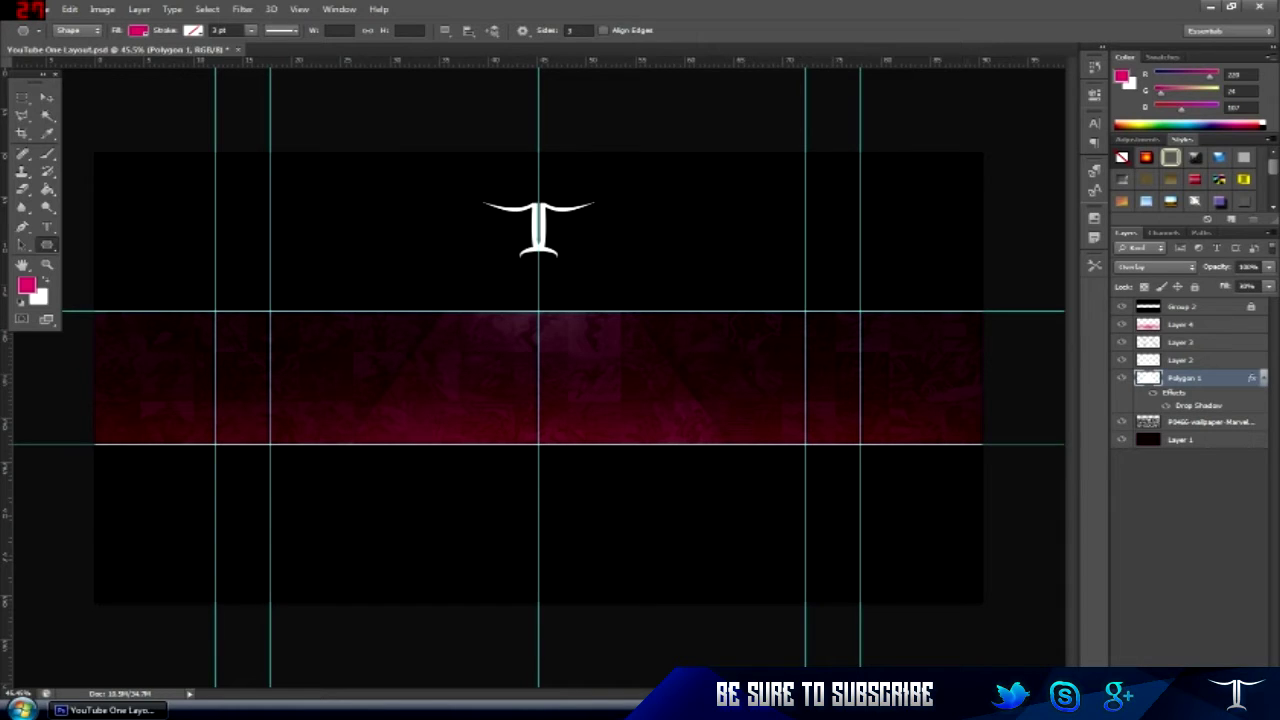
click(1182, 306)
click(1182, 324)
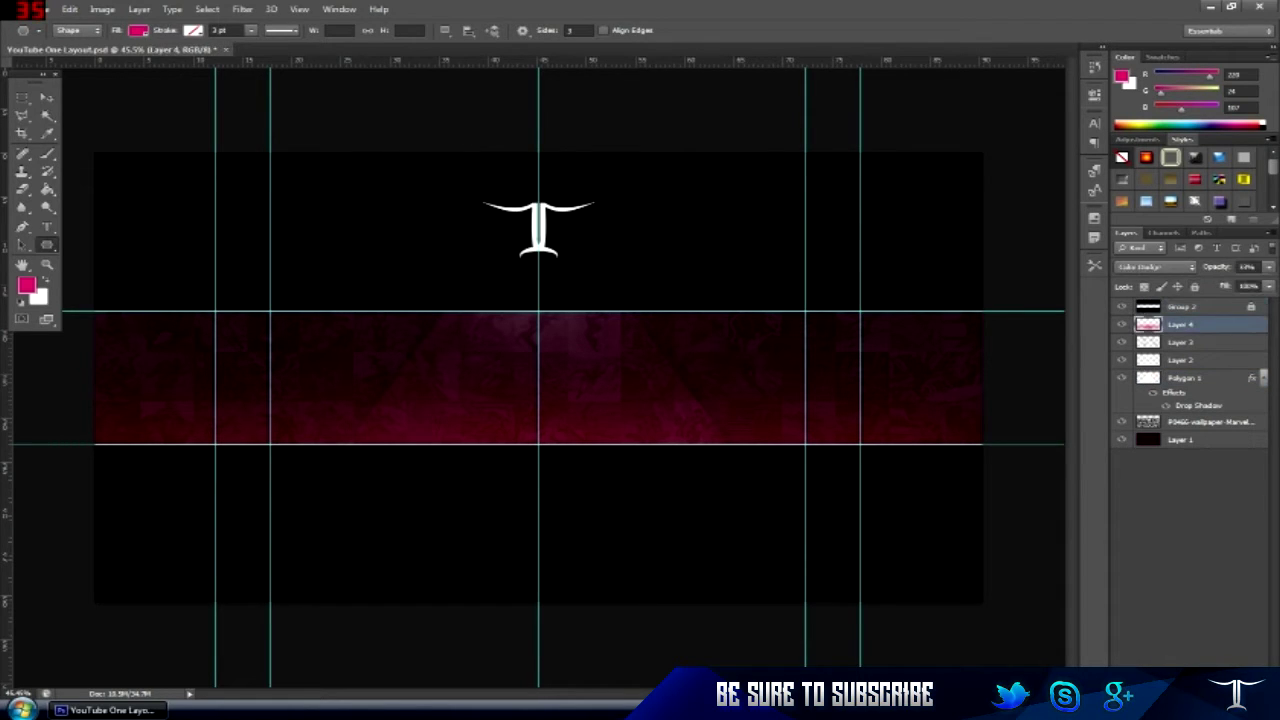
key(ctrl+shift+alt+n)
Paint soft white glow spots across the lower left, top centre and right of the band.
key(i)
click(229, 343)
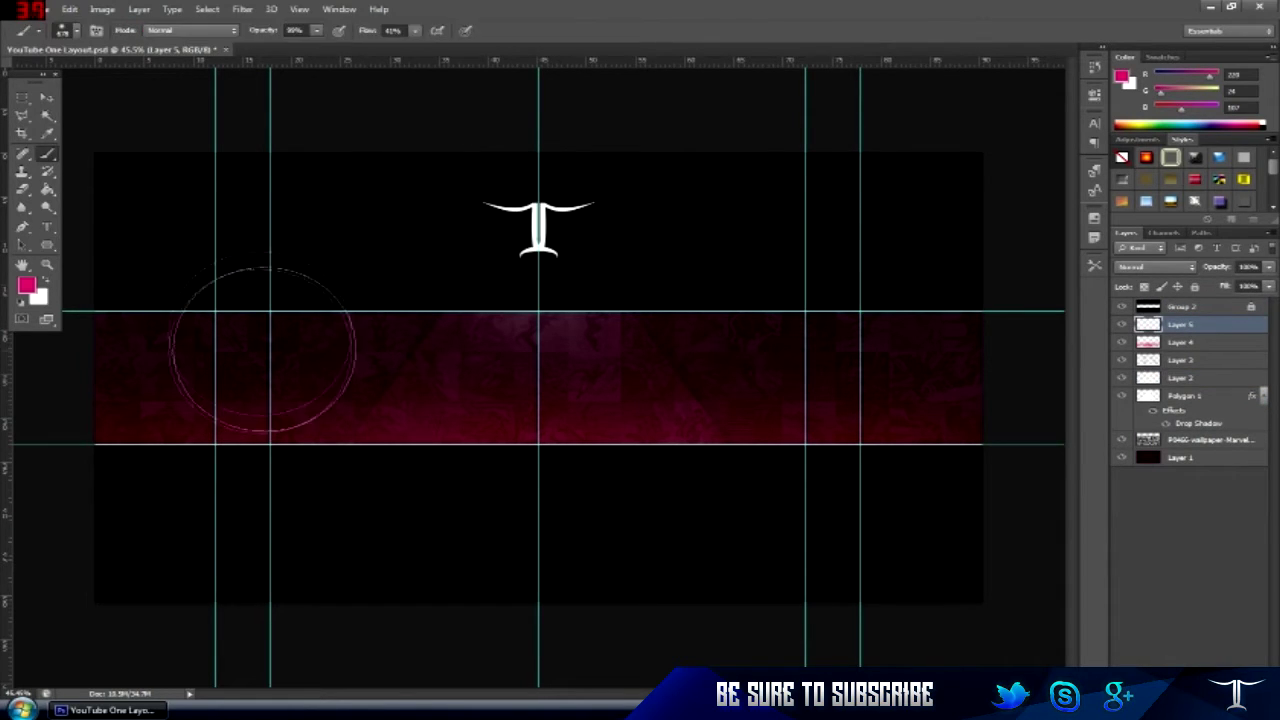
click(27, 285)
click(491, 469)
key(Return)
key(b)
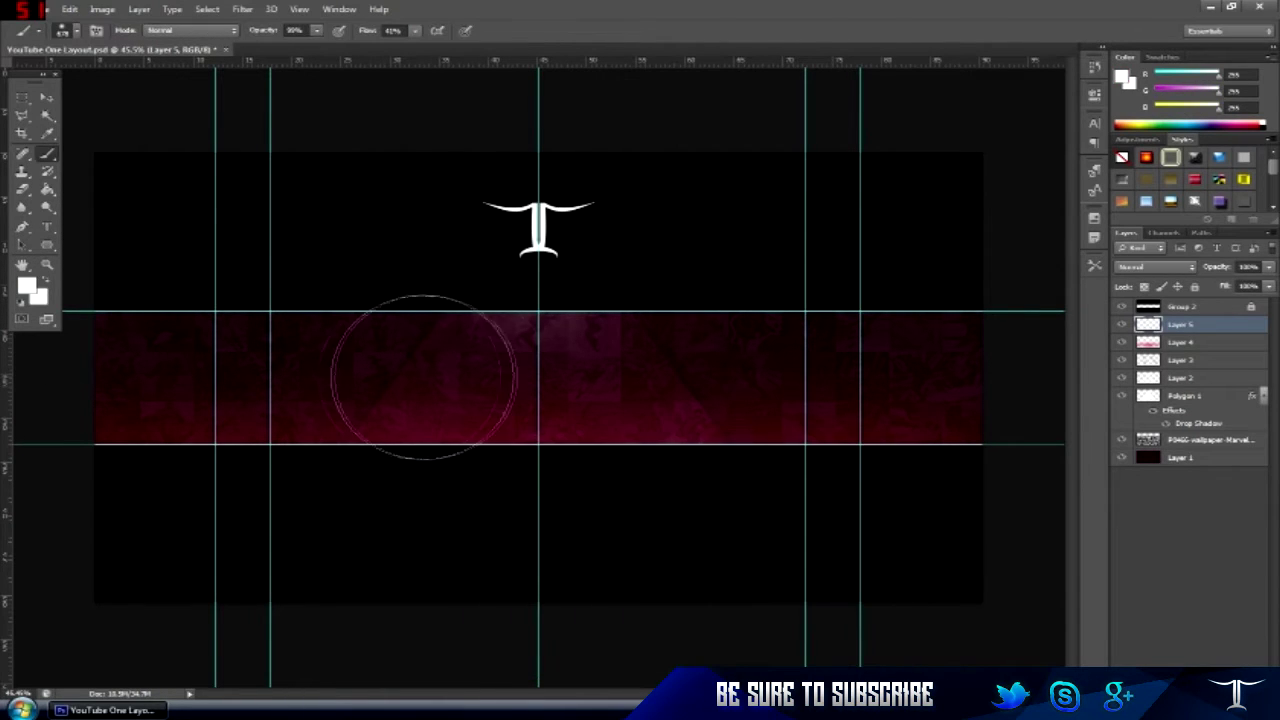
mouse_move(318, 423)
mouse_down()
mouse_move(348, 429)
mouse_move(361, 458)
mouse_move(306, 466)
mouse_up()
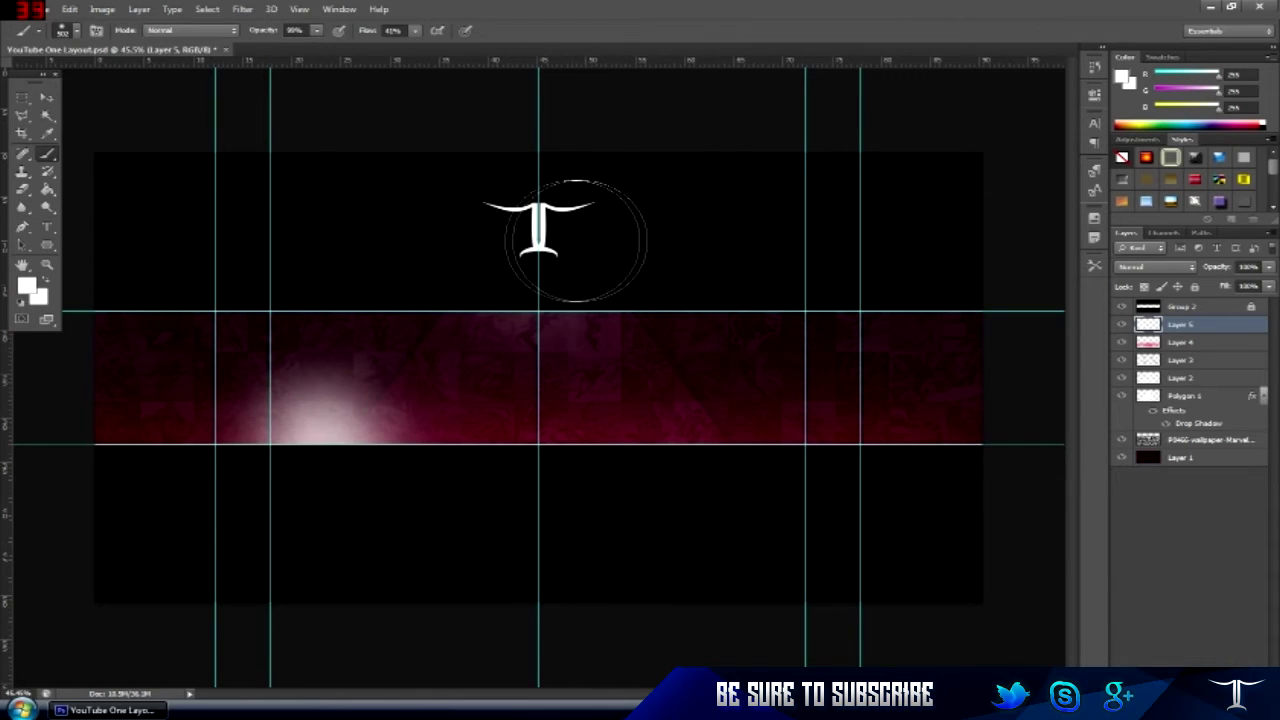
mouse_move(526, 280)
mouse_down()
mouse_move(471, 263)
mouse_move(485, 275)
mouse_up()
mouse_move(705, 443)
mouse_down()
mouse_move(700, 425)
mouse_move(749, 471)
mouse_move(789, 294)
mouse_move(825, 325)
mouse_up()
Set the glow layer to Overlay blend mode at 43% opacity.
click(1155, 267)
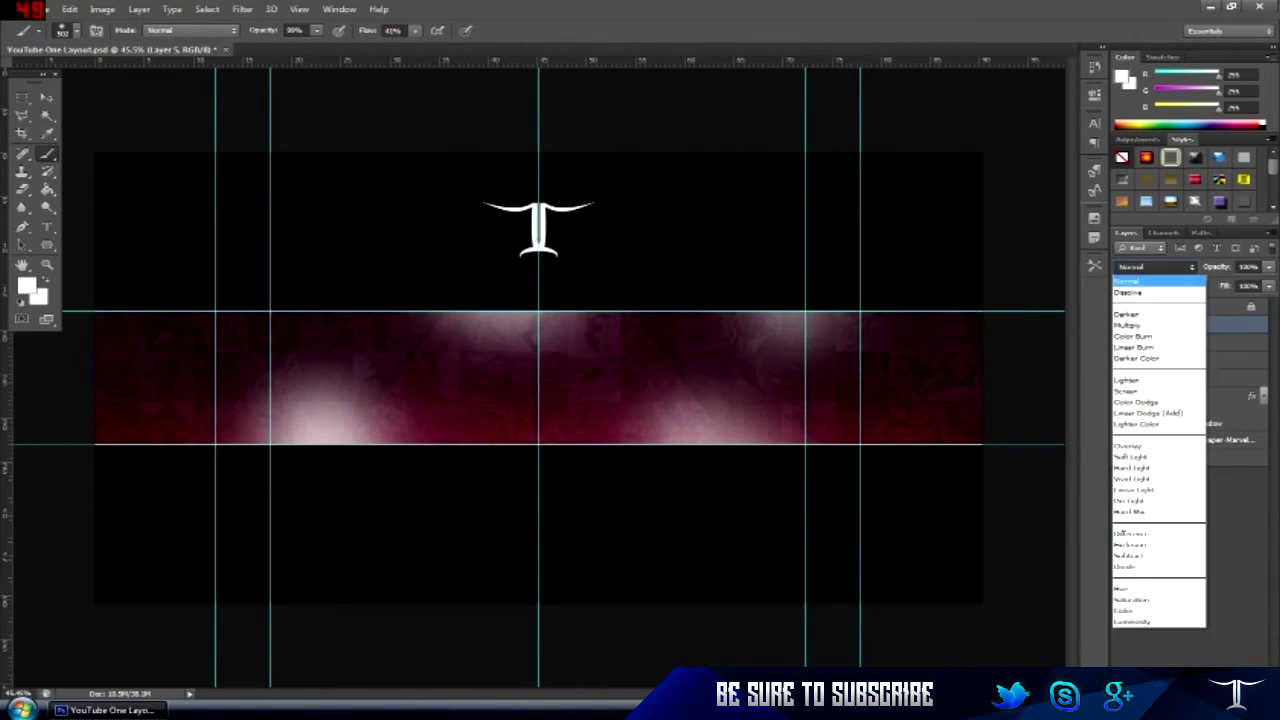
click(1143, 449)
click(1268, 267)
drag(1260, 282, 1230, 282)
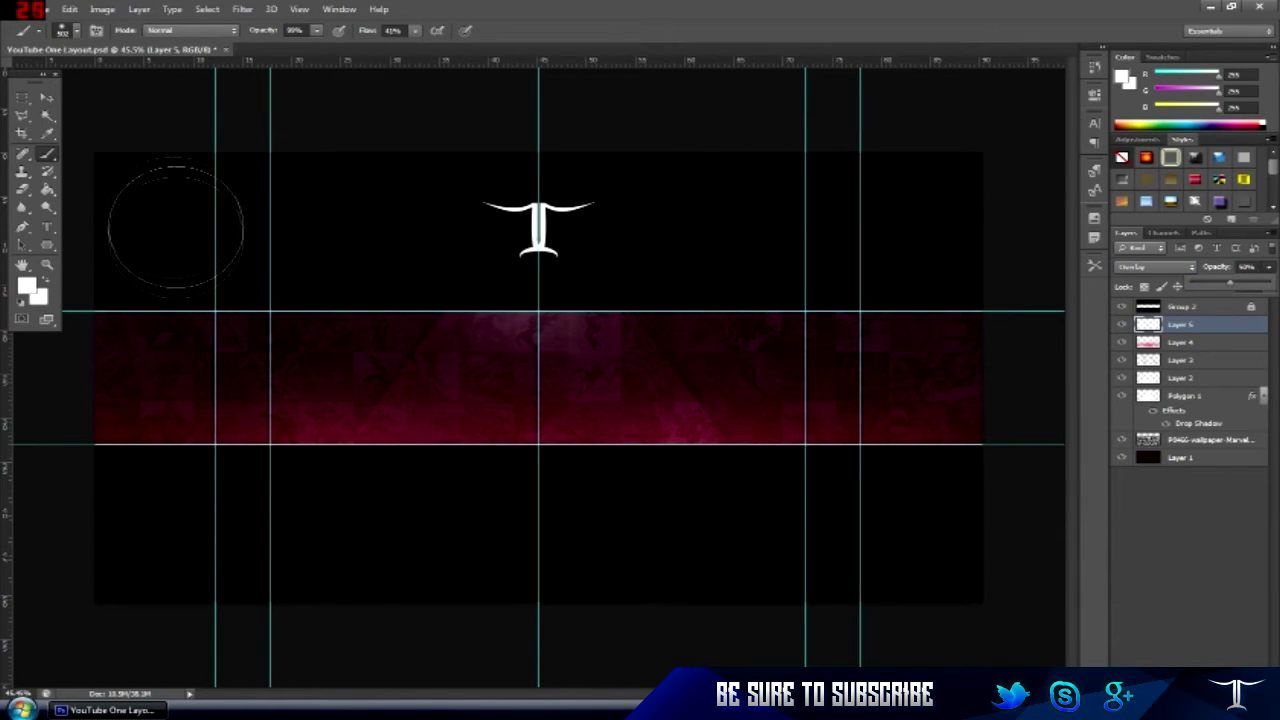
click(47, 227)
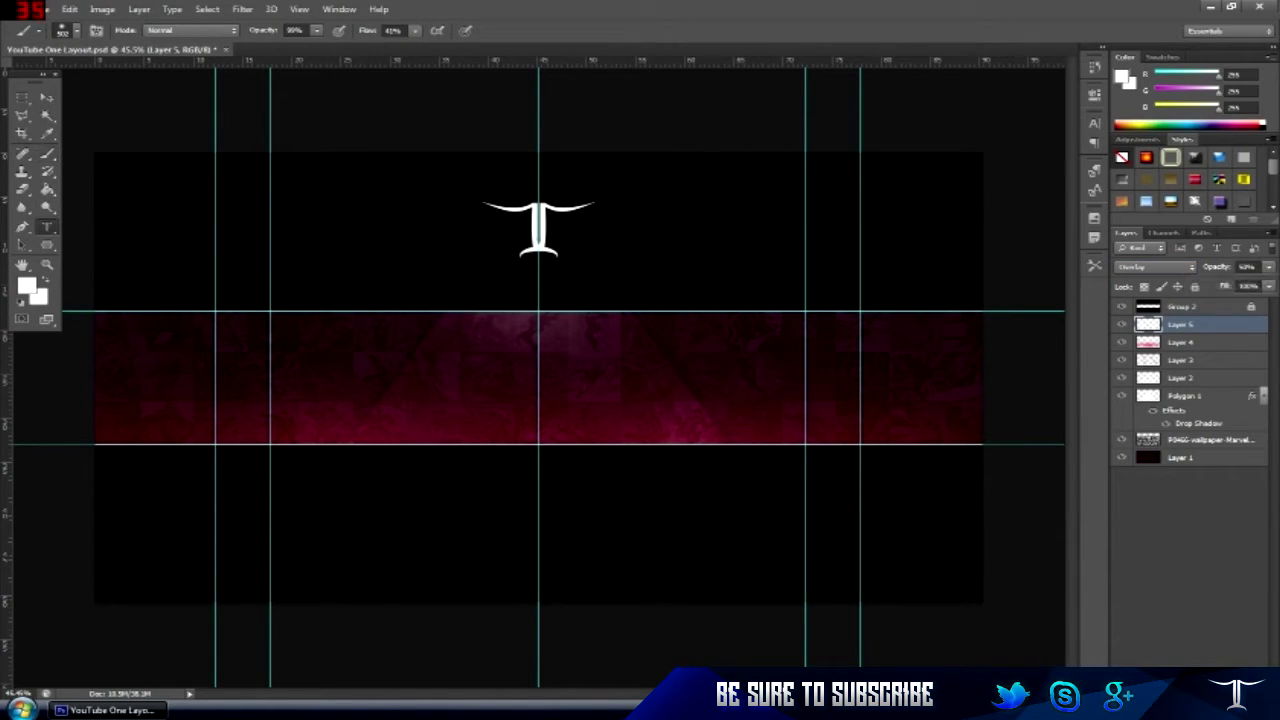
Zoom in and type the title 'Your' as a new text layer on the band.
key(ctrl+plus)
key(ctrl+plus)
key(ctrl+plus)
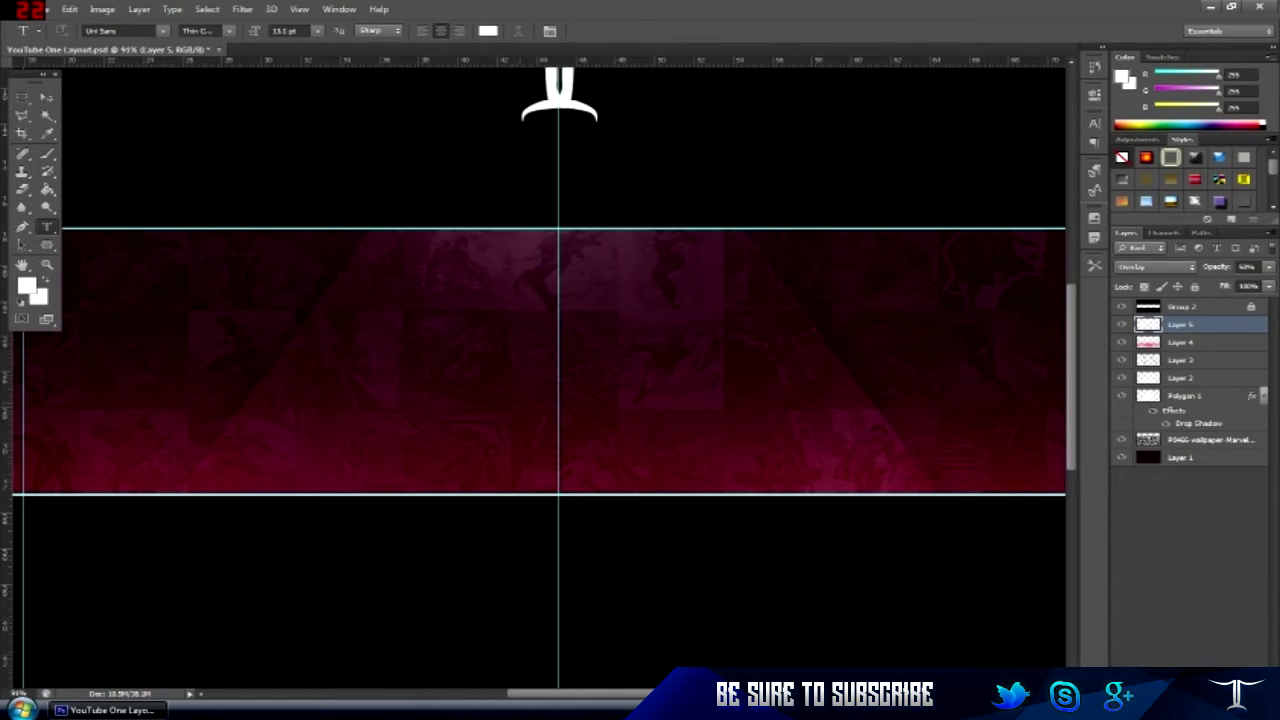
click(519, 401)
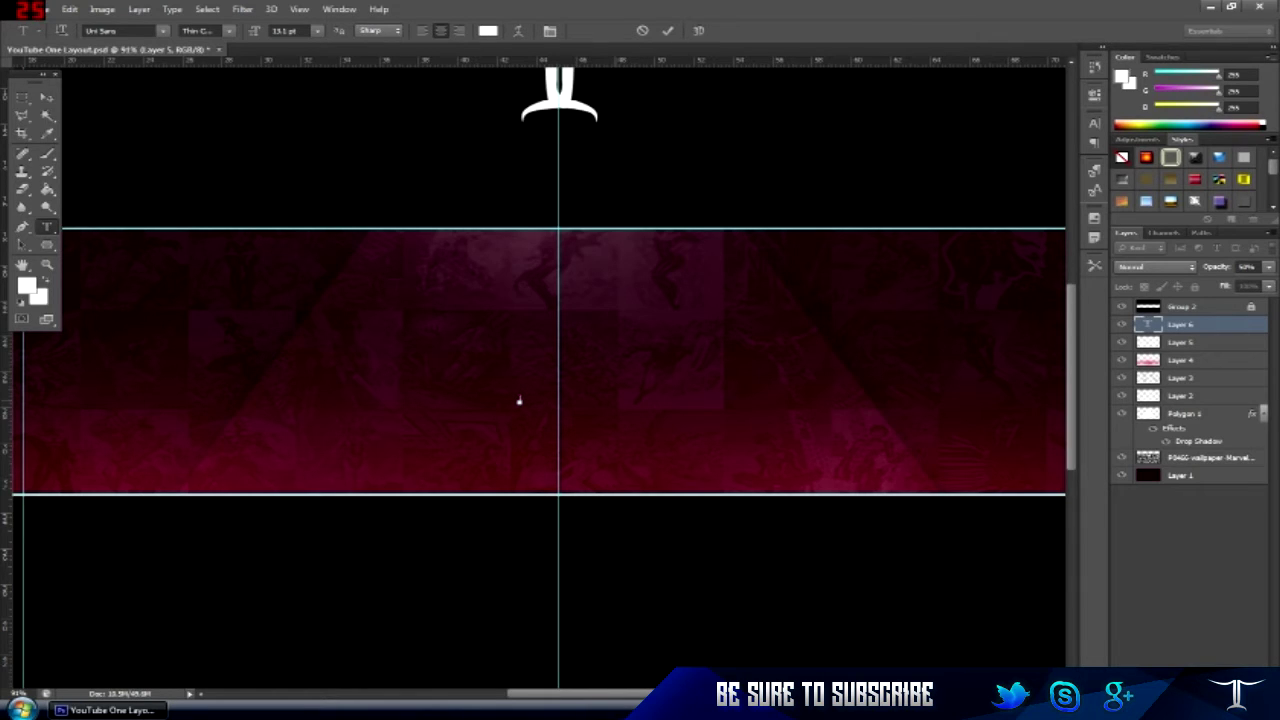
text(TEXT)
Set the title to 101.1 pt in the Long Shot font and commit it.
click(287, 30)
text(101.1)
key(Return)
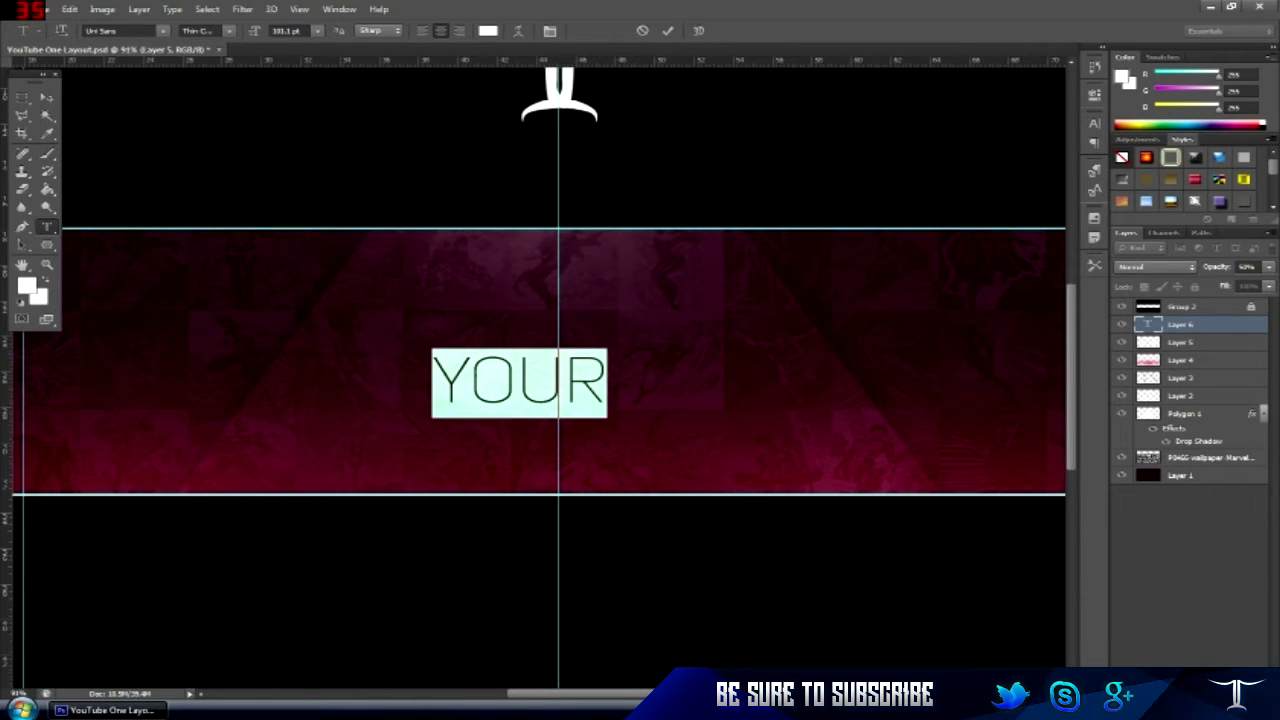
click(162, 30)
scroll(200, 396, up, 2)
scroll(200, 396, up, 12)
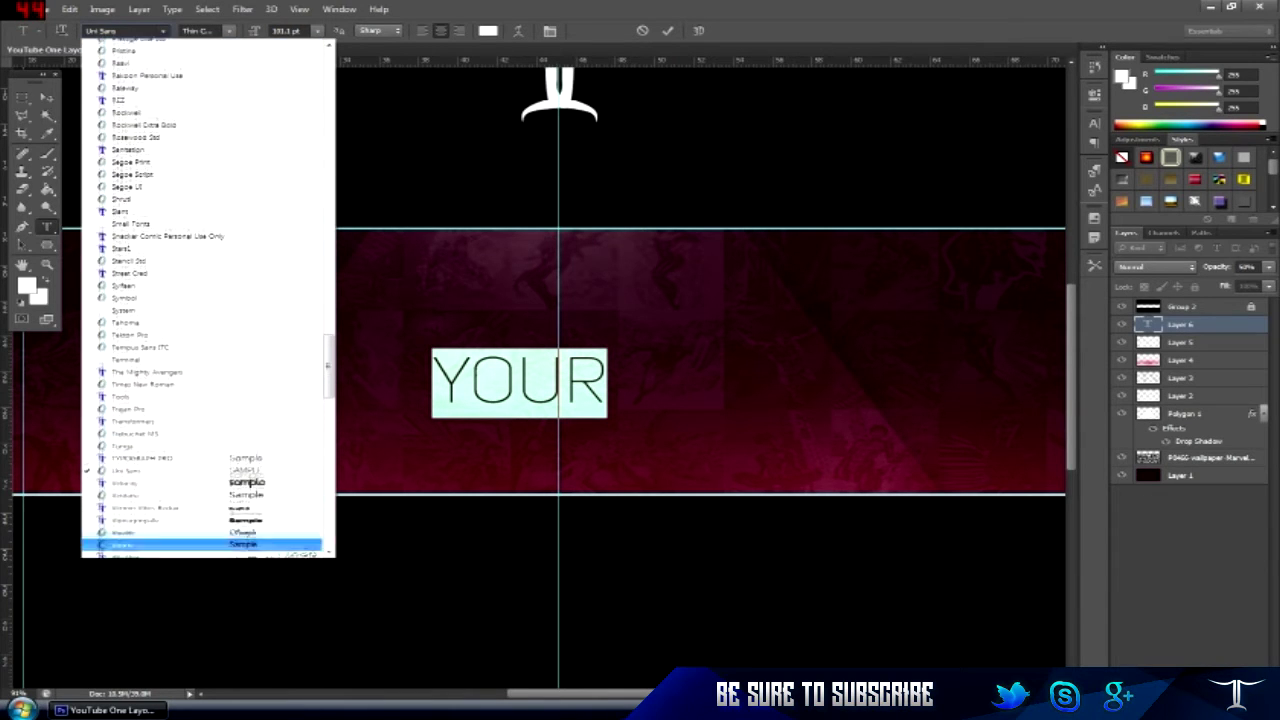
scroll(200, 396, up, 12)
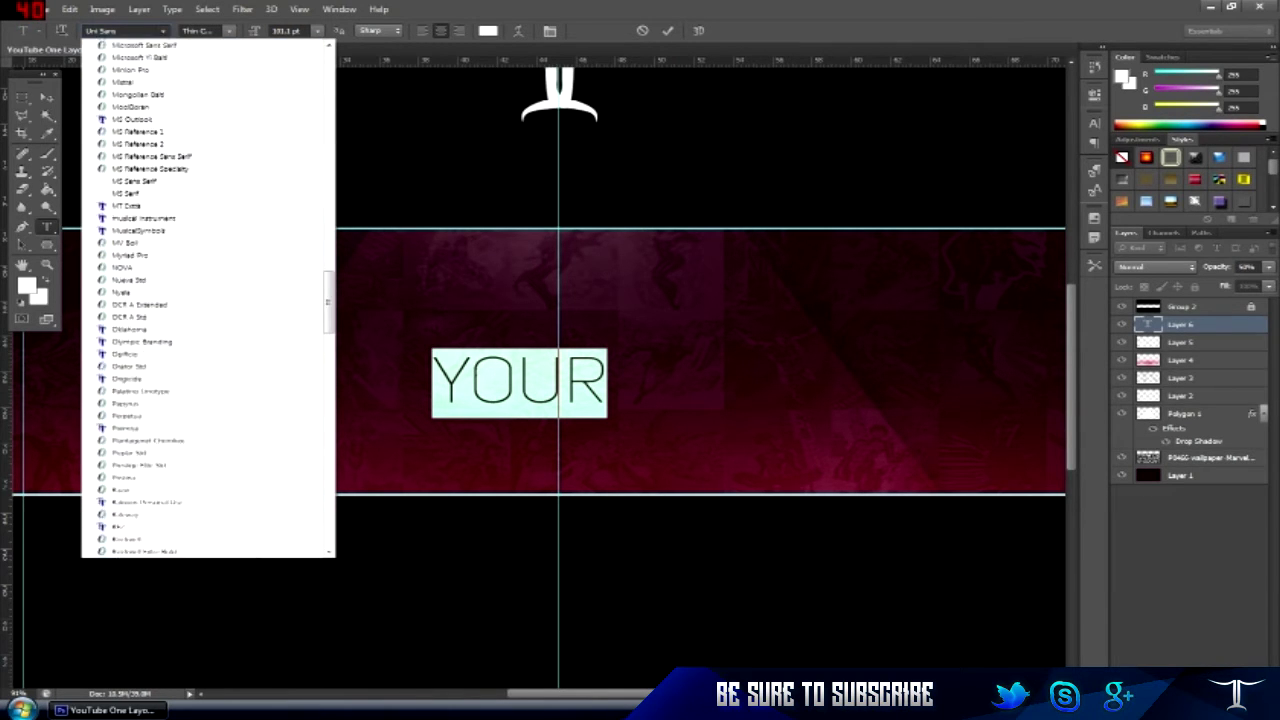
click(130, 230)
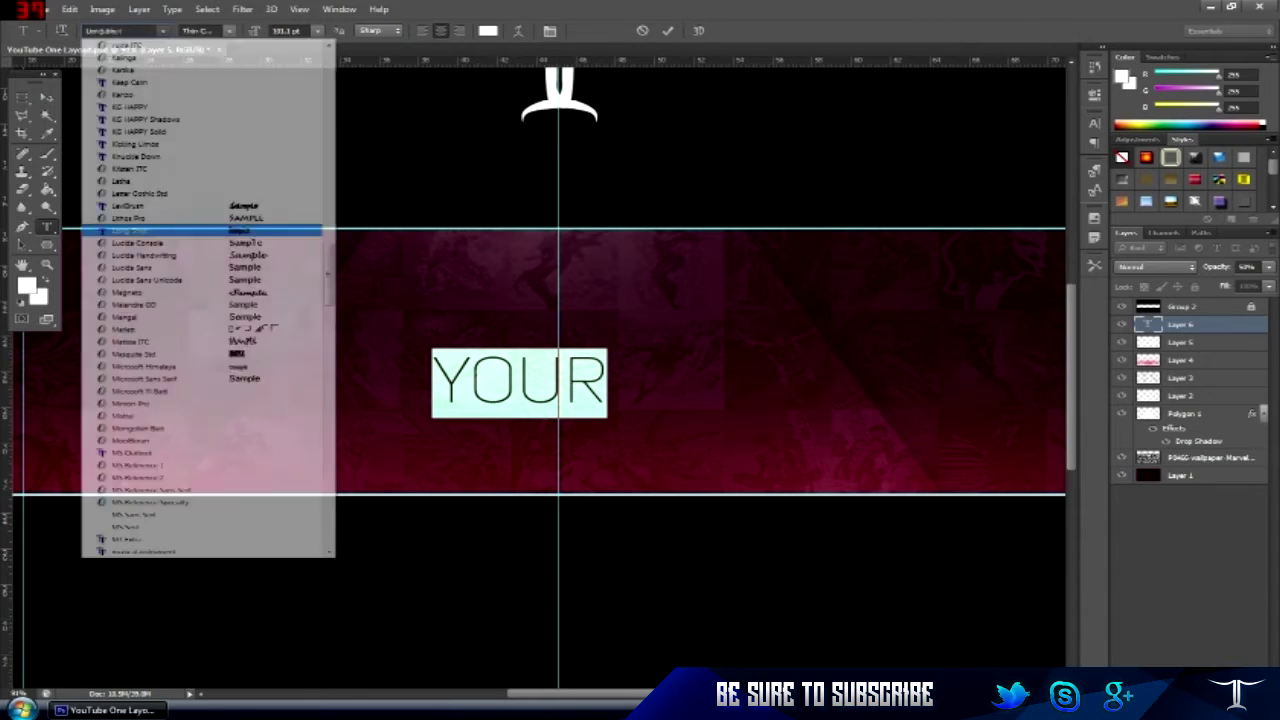
key(ctrl+Return)
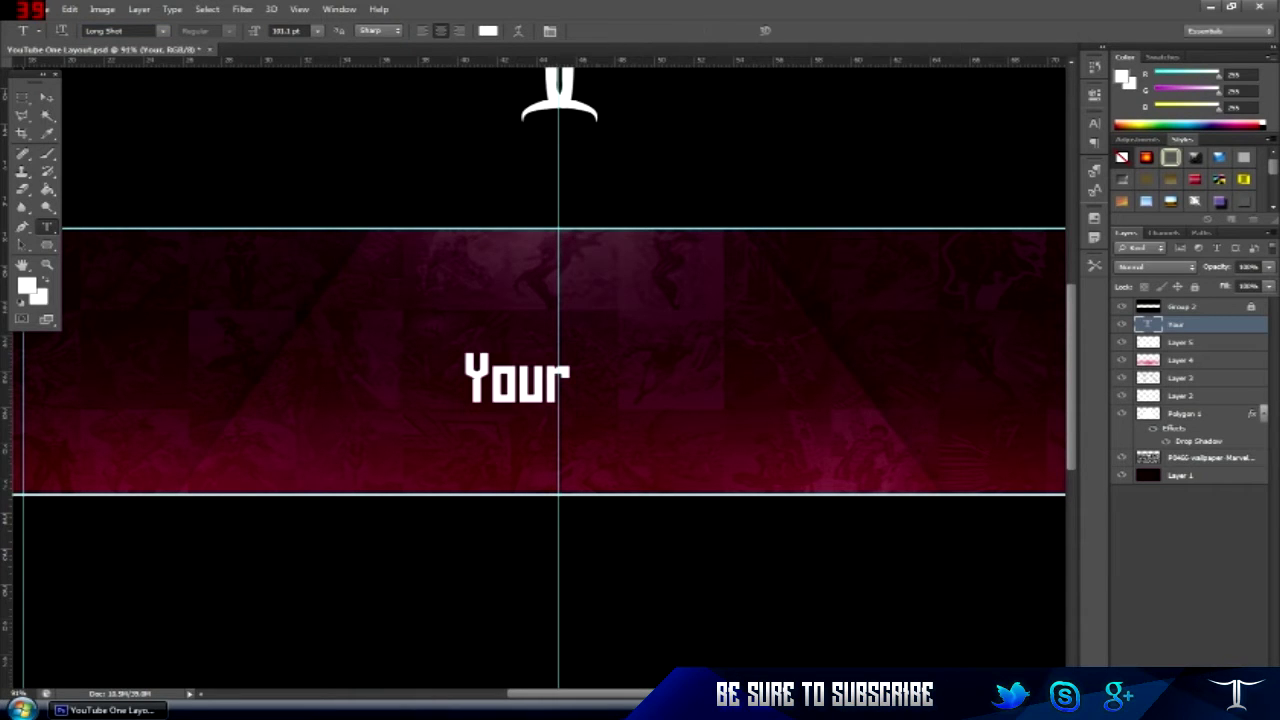
Retype the title in capitals as 'YOUR'.
double_click(1220, 324)
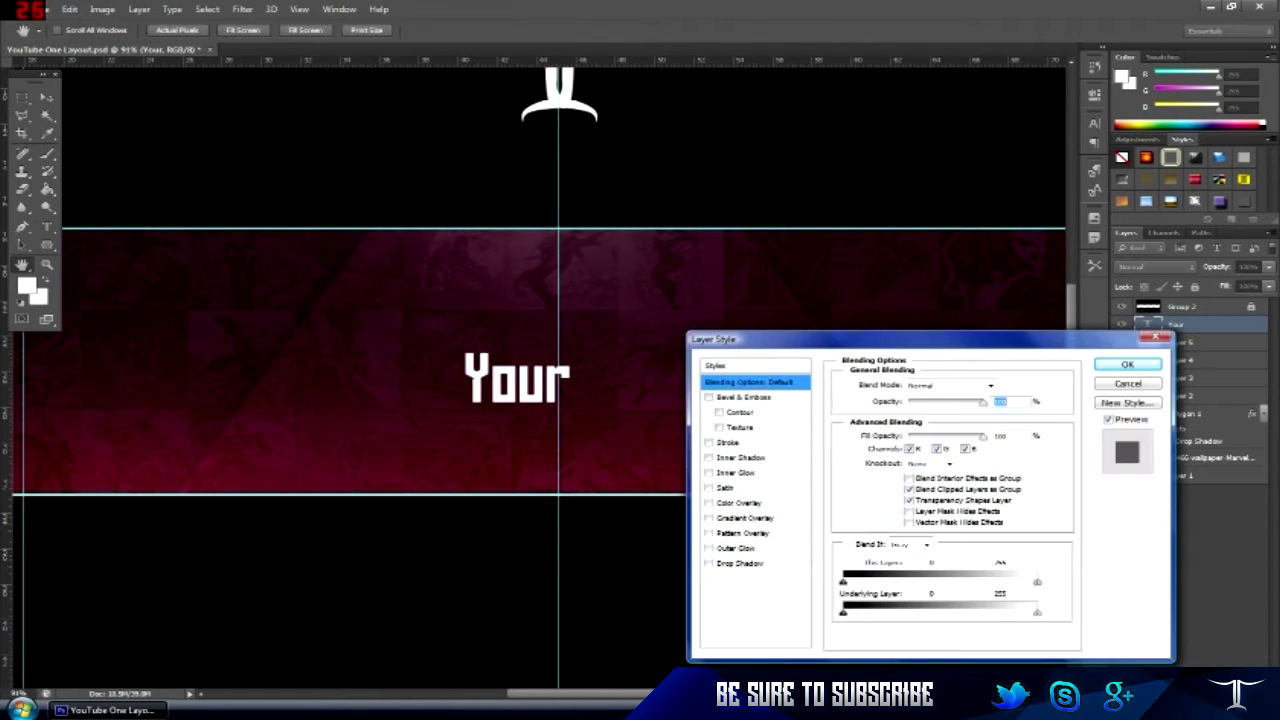
key(Return)
double_click(518, 380)
key(Right)
key(BackSpace)
key(BackSpace)
key(BackSpace)
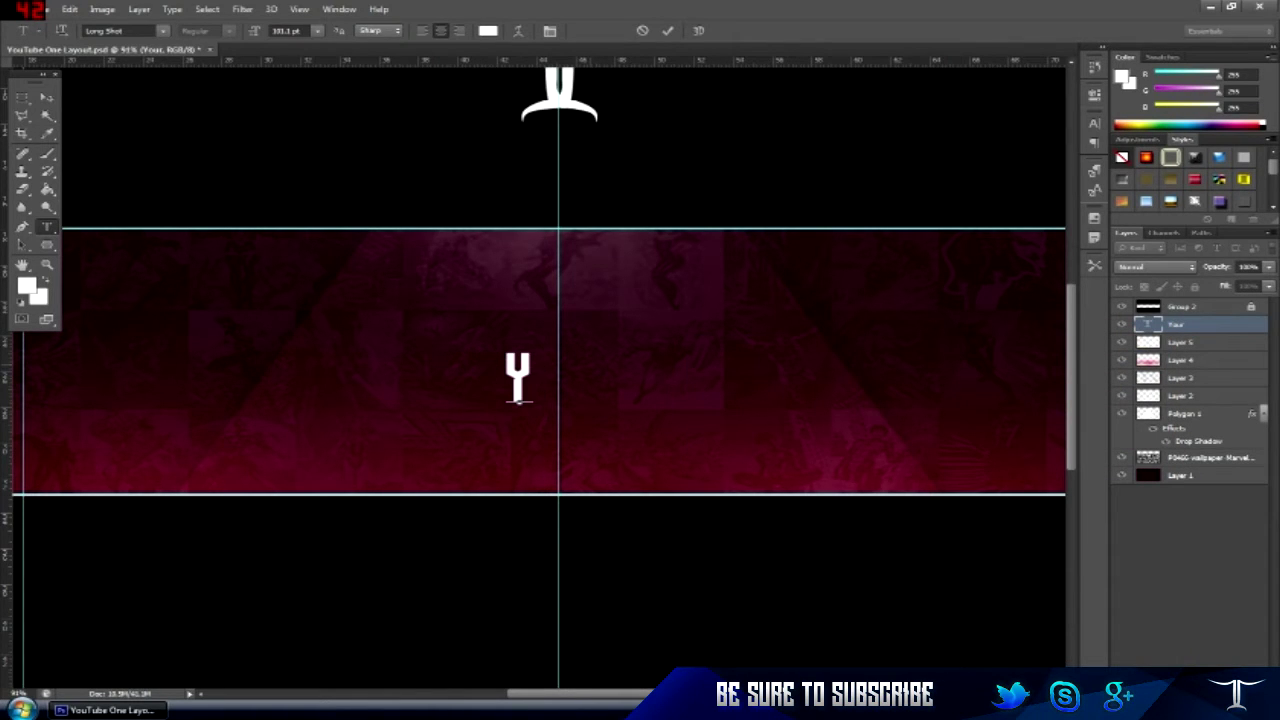
text(o)
key(BackSpace)
text(OUR)
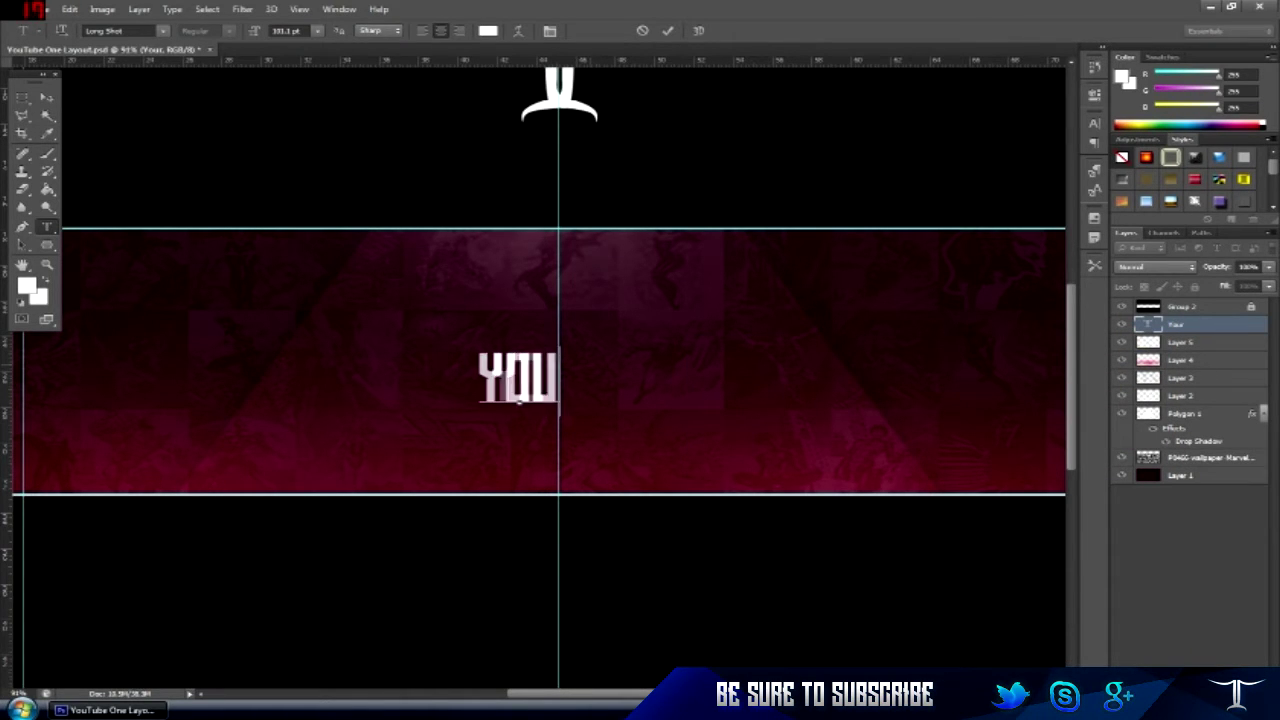
key(ctrl+Return)
Add a 50% Gradient Overlay and a Drop Shadow with distance 0 and spread 1 to YOUR.
double_click(1230, 324)
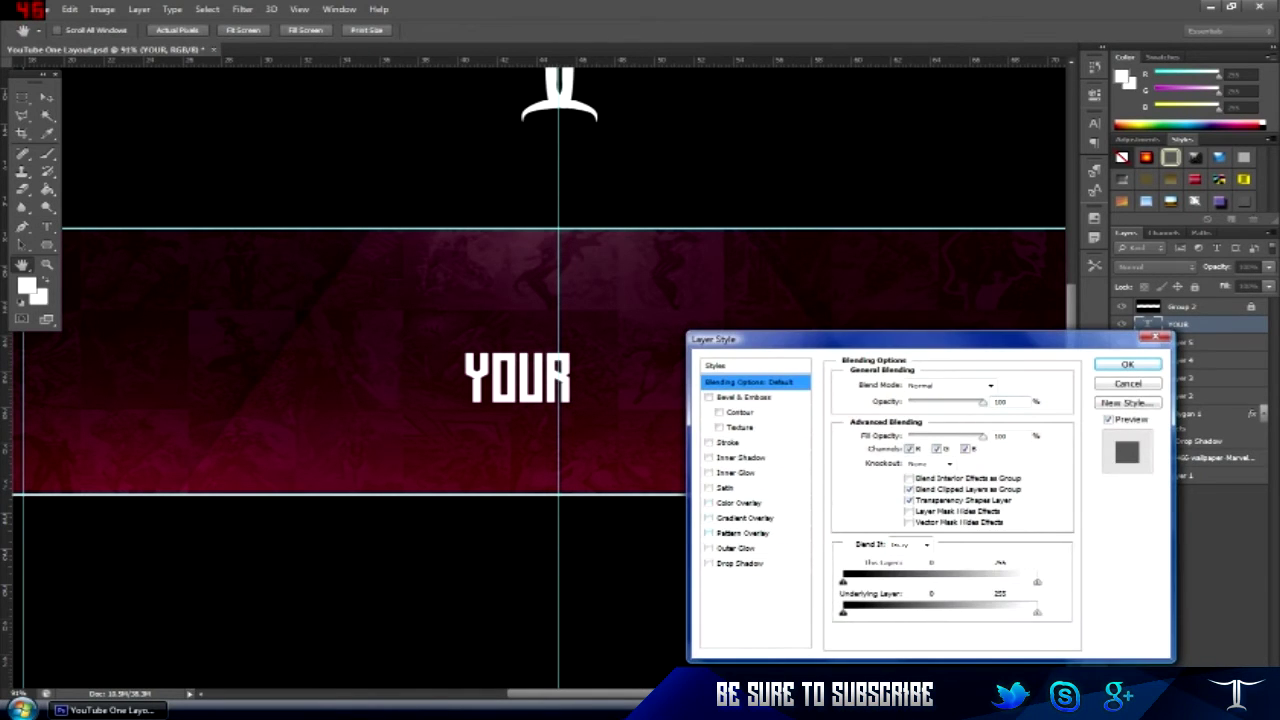
click(745, 517)
text(50)
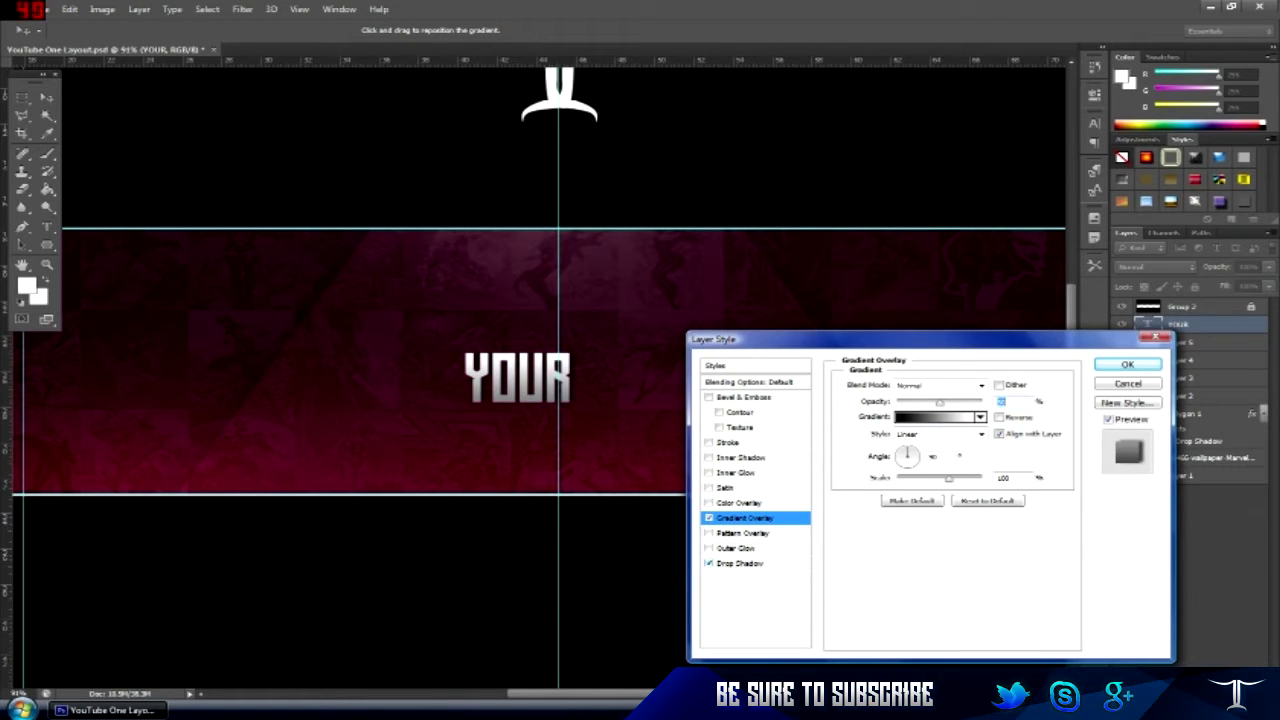
click(740, 563)
text(0)
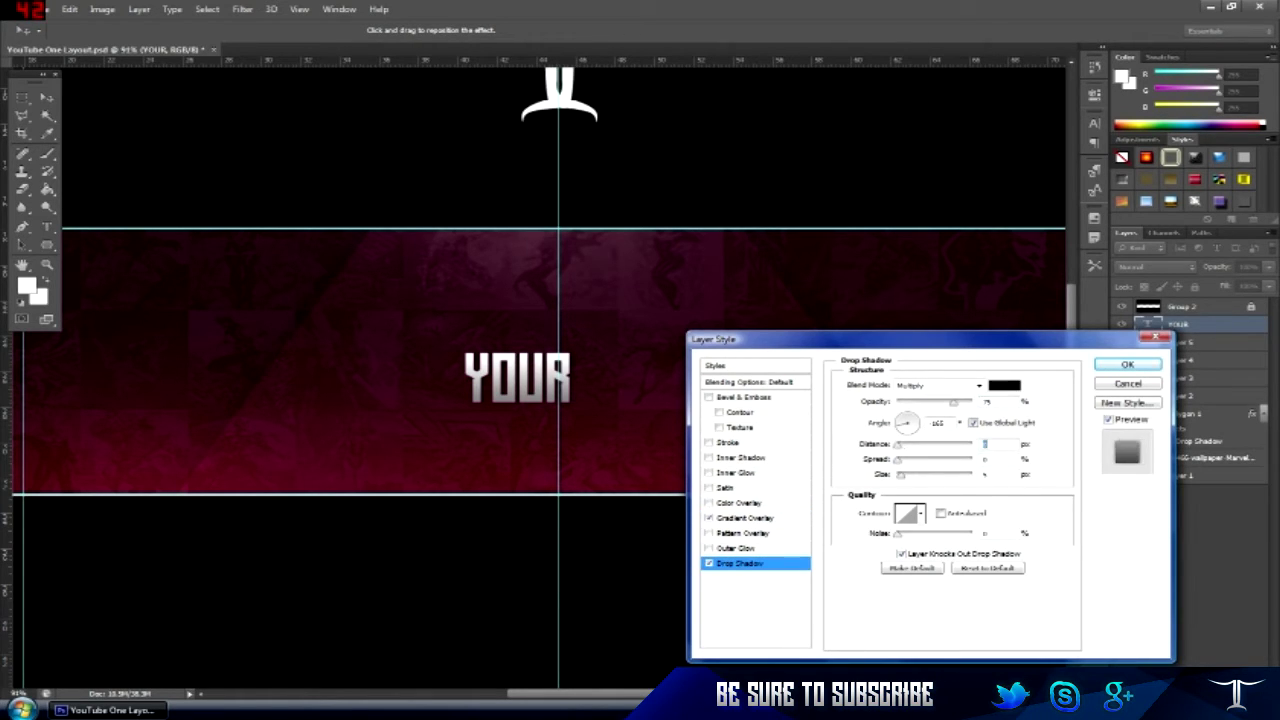
key(Tab)
text(1)
key(Tab)
key(Up)
key(Up)
key(Up)
Add an Inner Glow in Overlay blend mode and apply the title's effects.
click(735, 472)
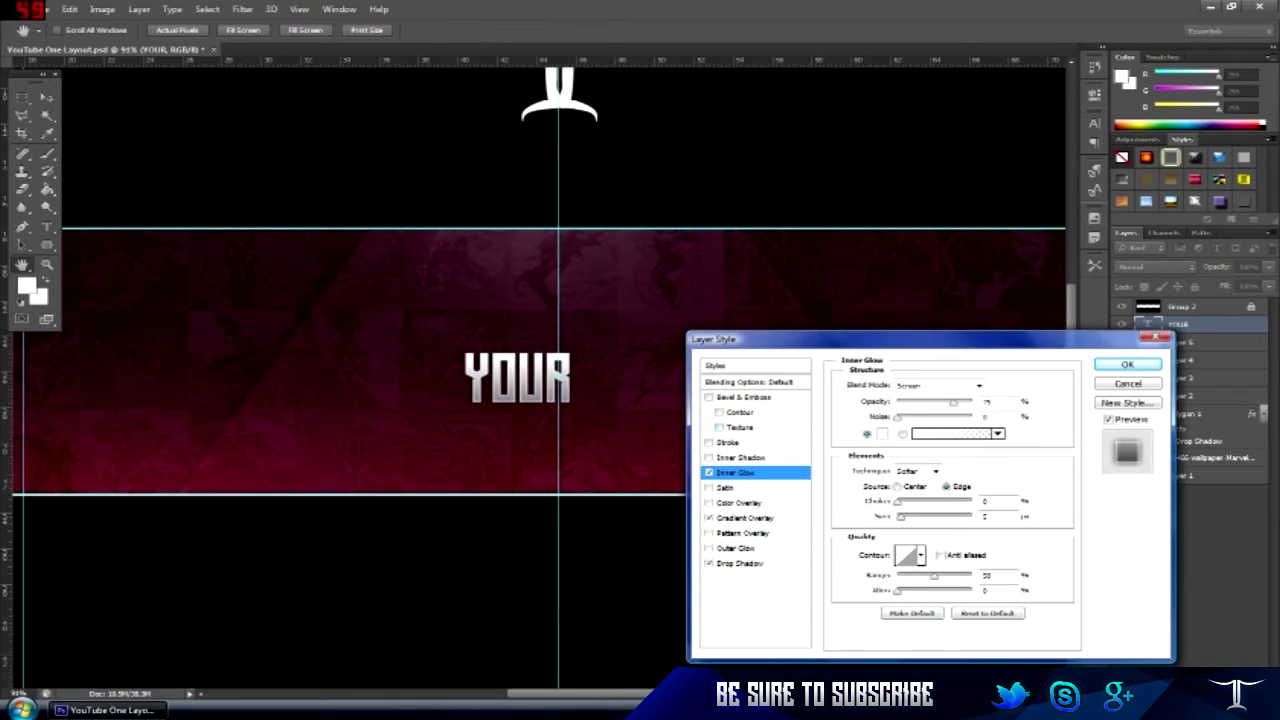
click(978, 385)
click(909, 196)
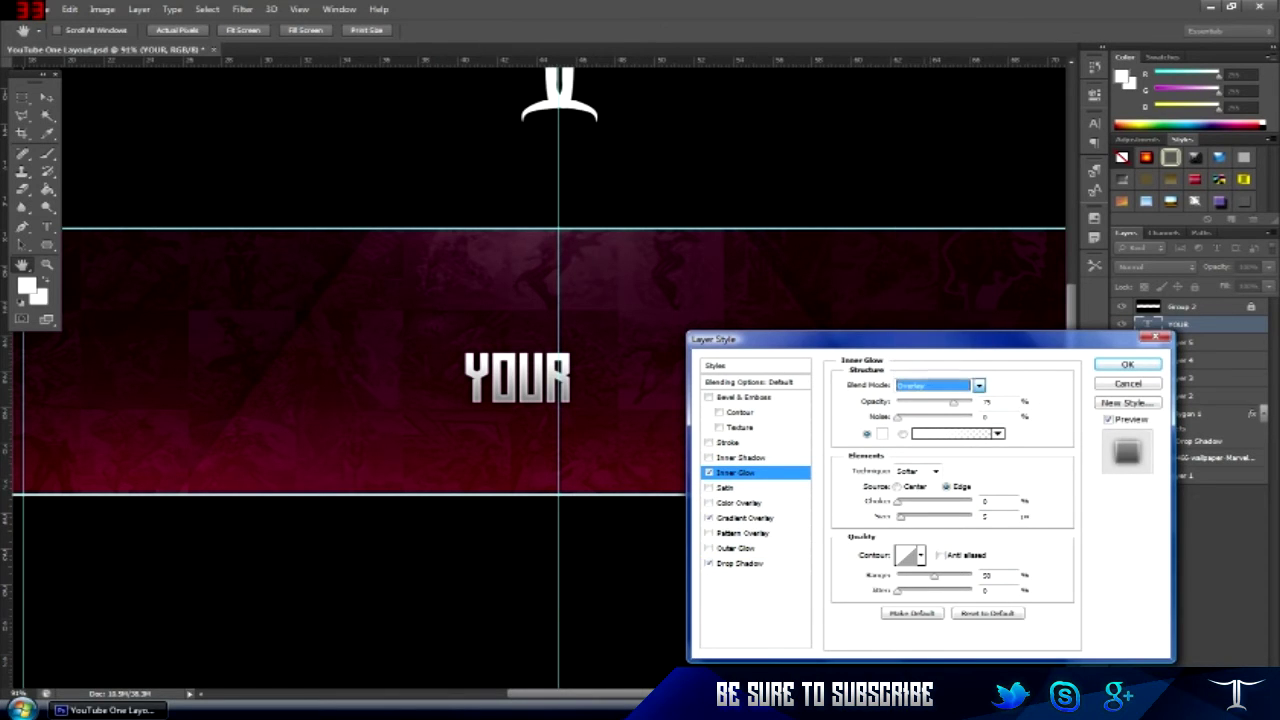
key(Return)
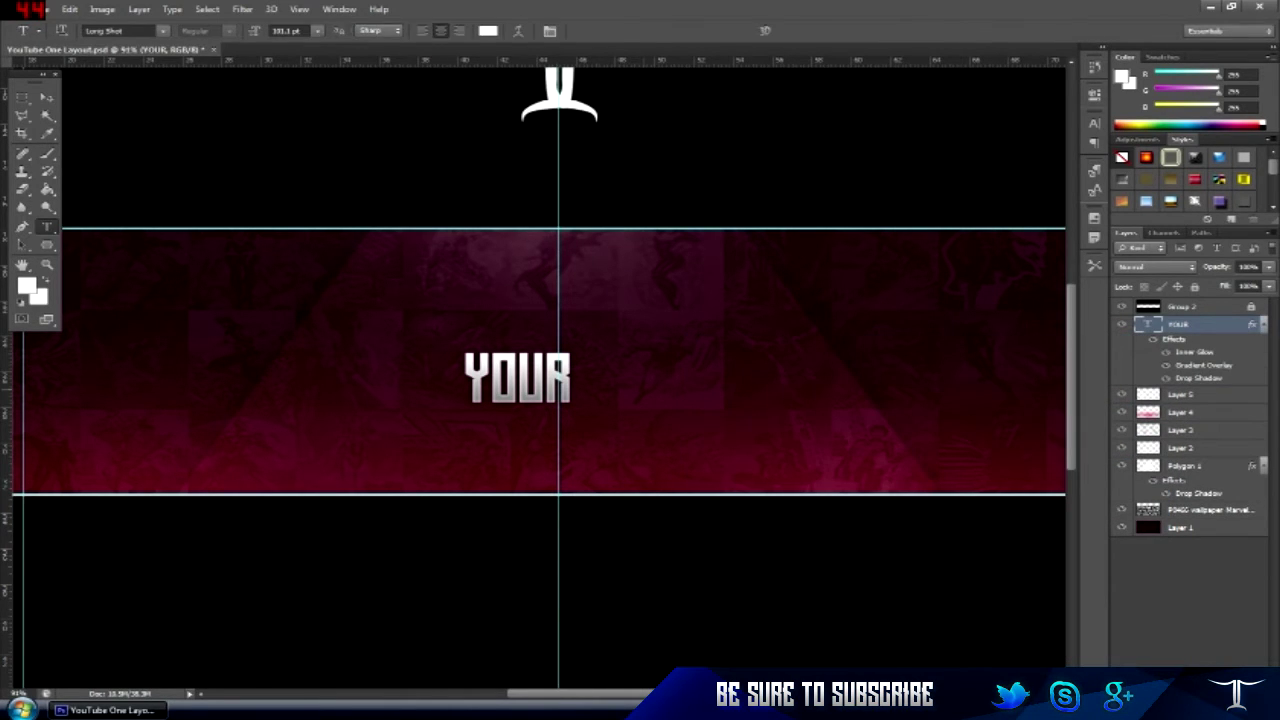
Nudge the YOUR title slightly left and up on the band.
key(ctrl+t)
mouse_move(566, 358)
mouse_down()
mouse_move(546, 352)
mouse_move(559, 350)
mouse_up()
key(Return)
key(t)
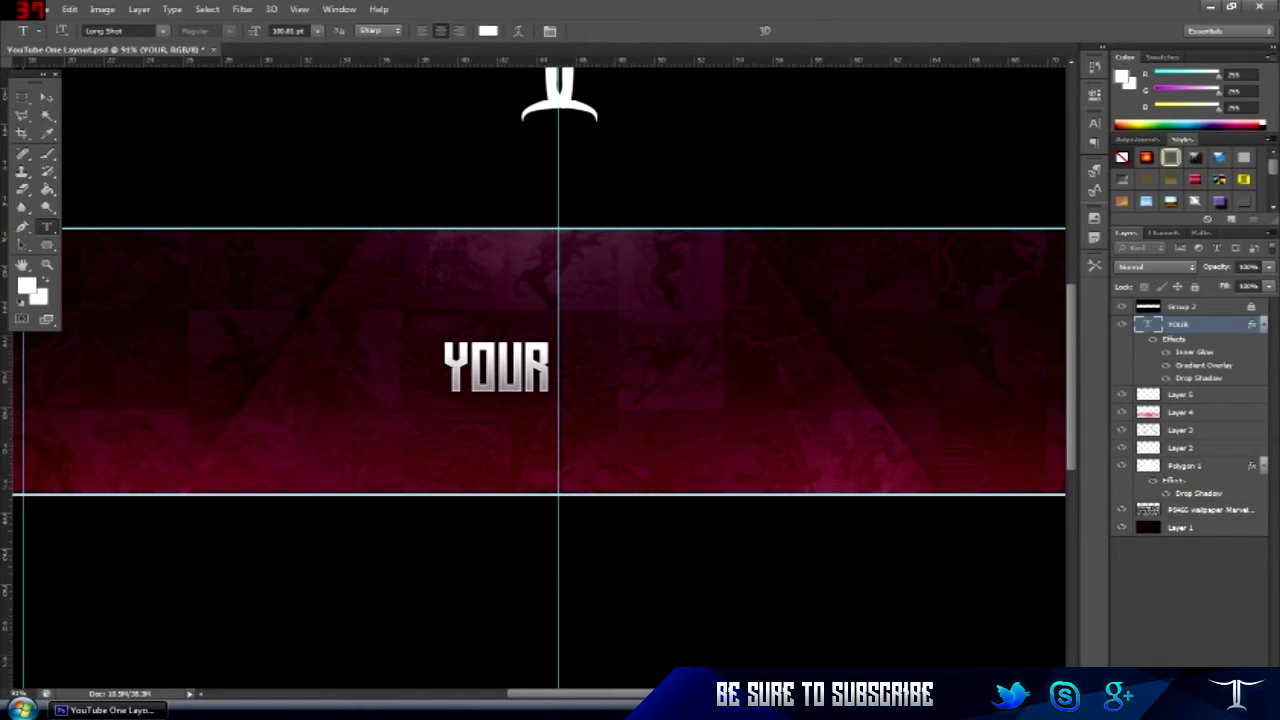
key(ctrl+t)
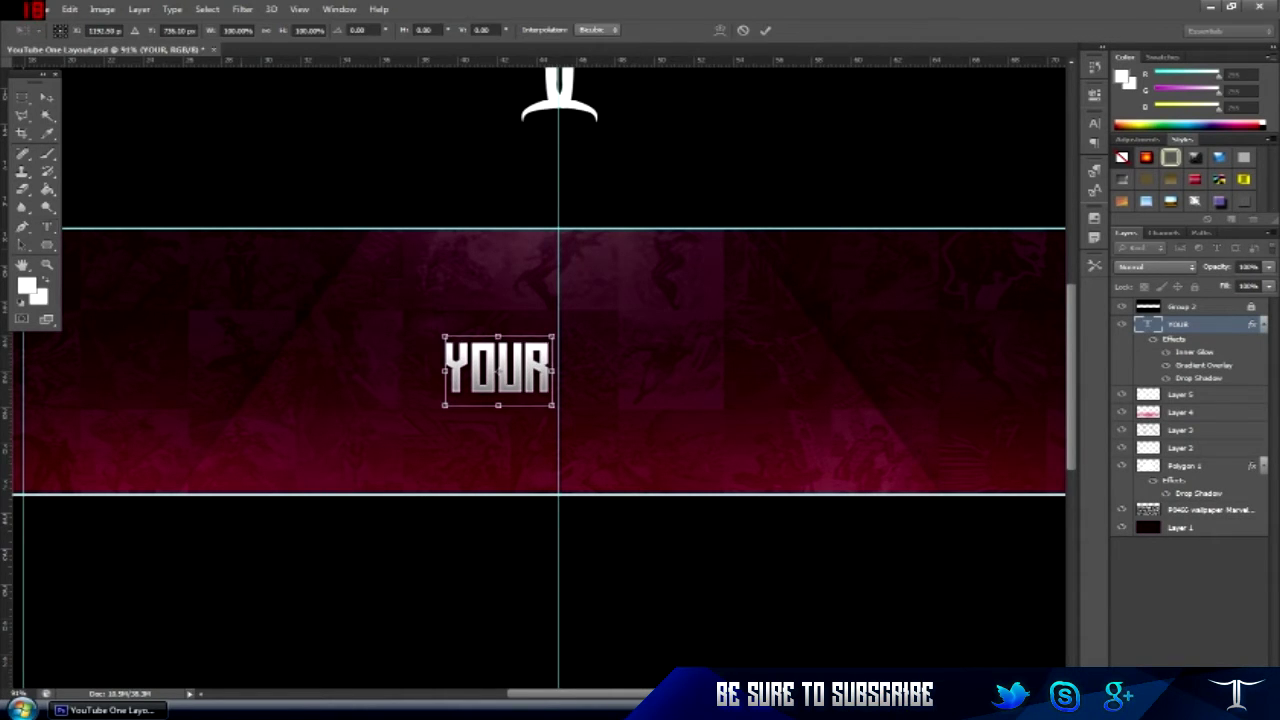
key(Return)
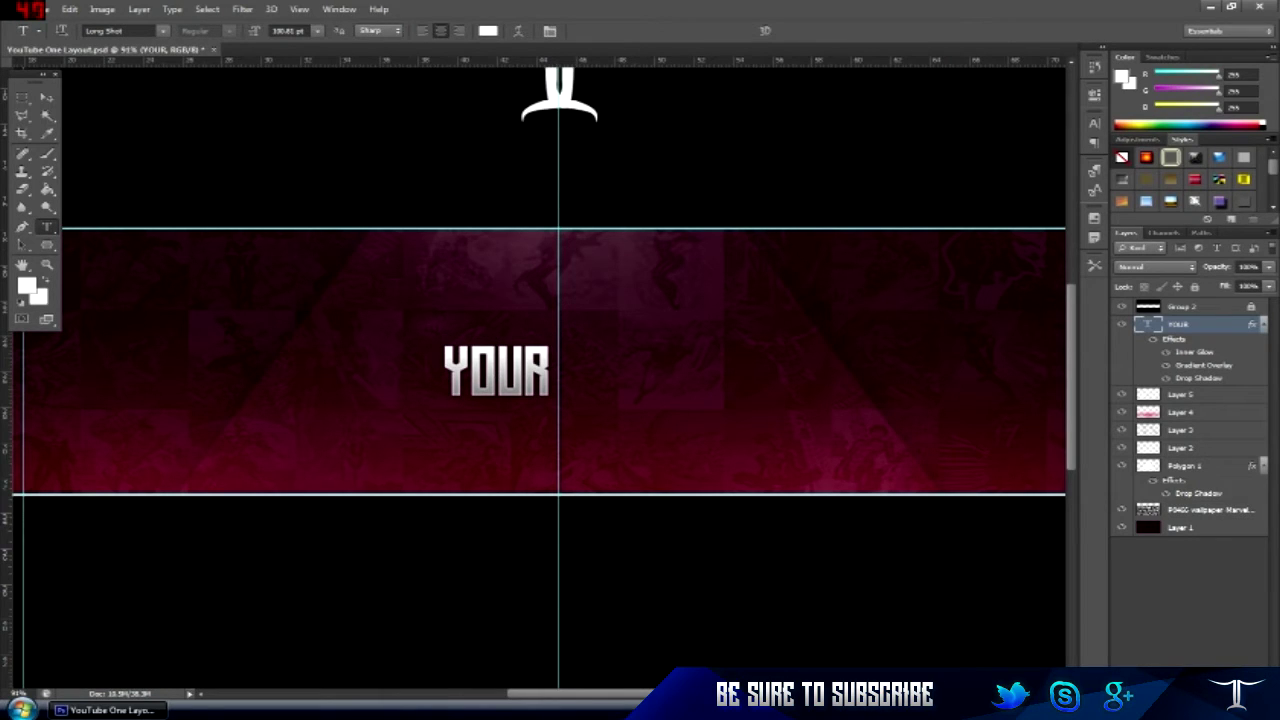
Duplicate YOUR and retype the copy as 'NAME', left-aligned at the centre after YOUR.
key(ctrl+j)
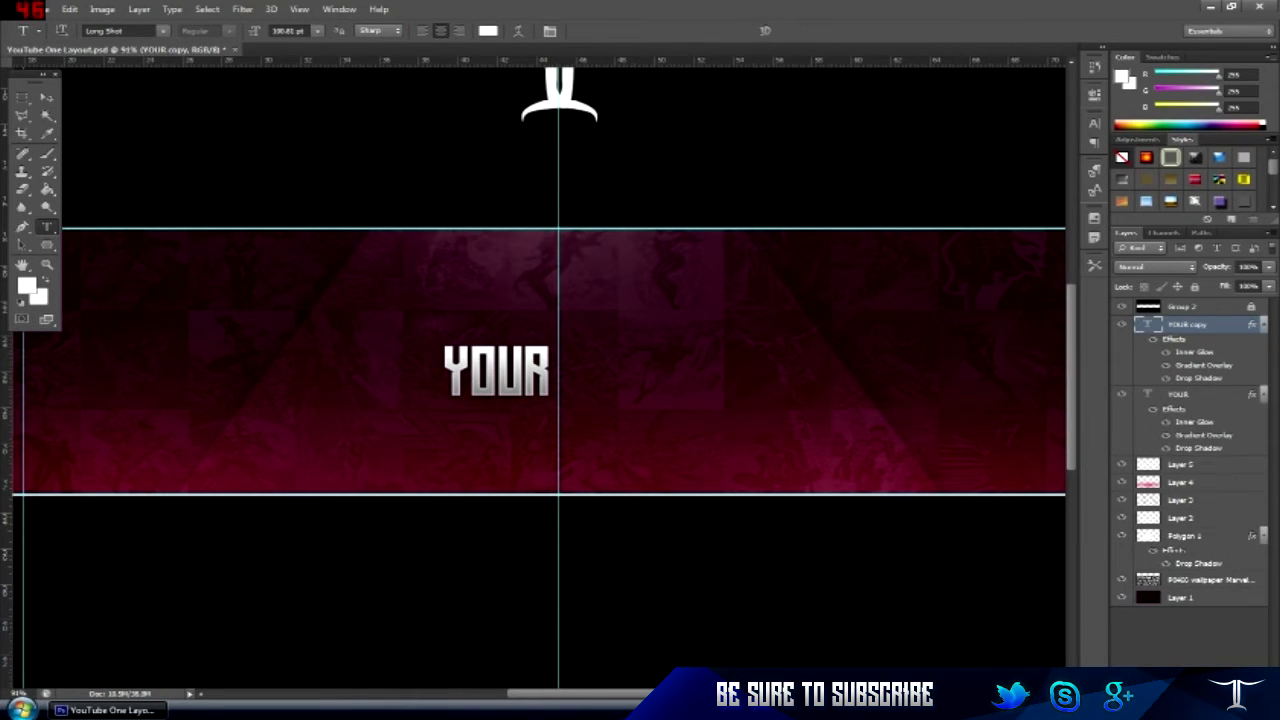
double_click(497, 372)
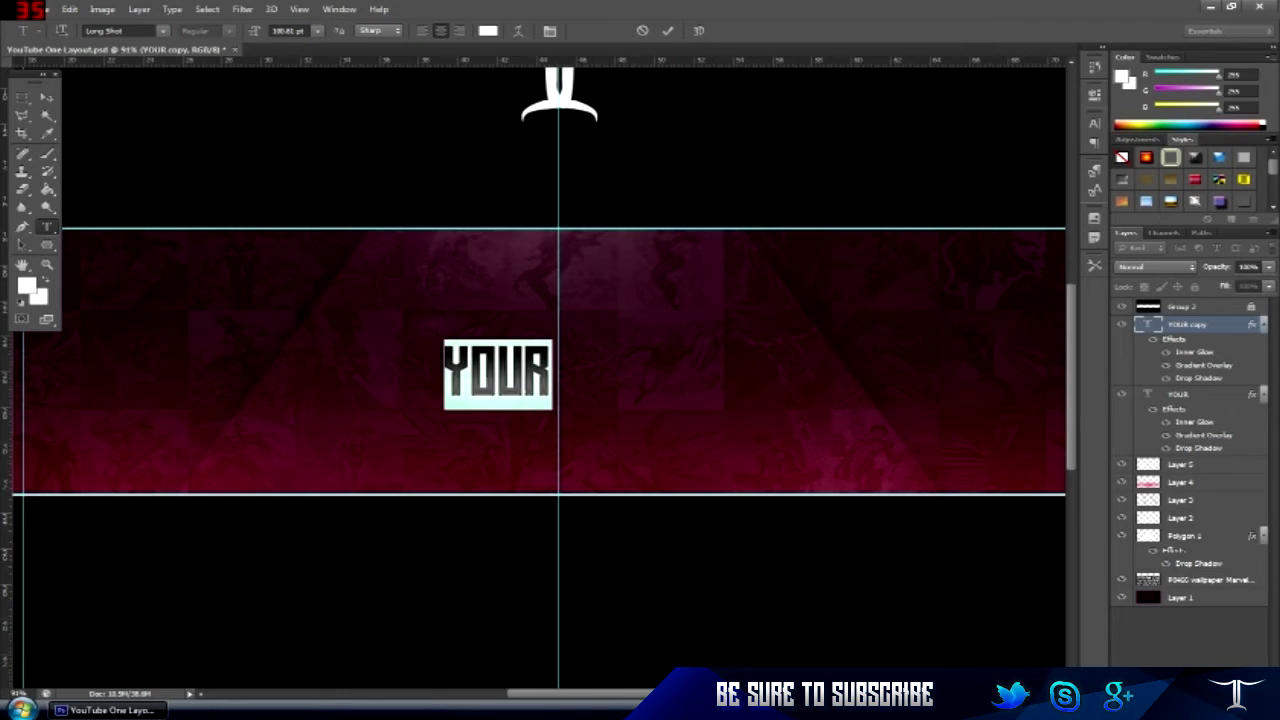
click(497, 390)
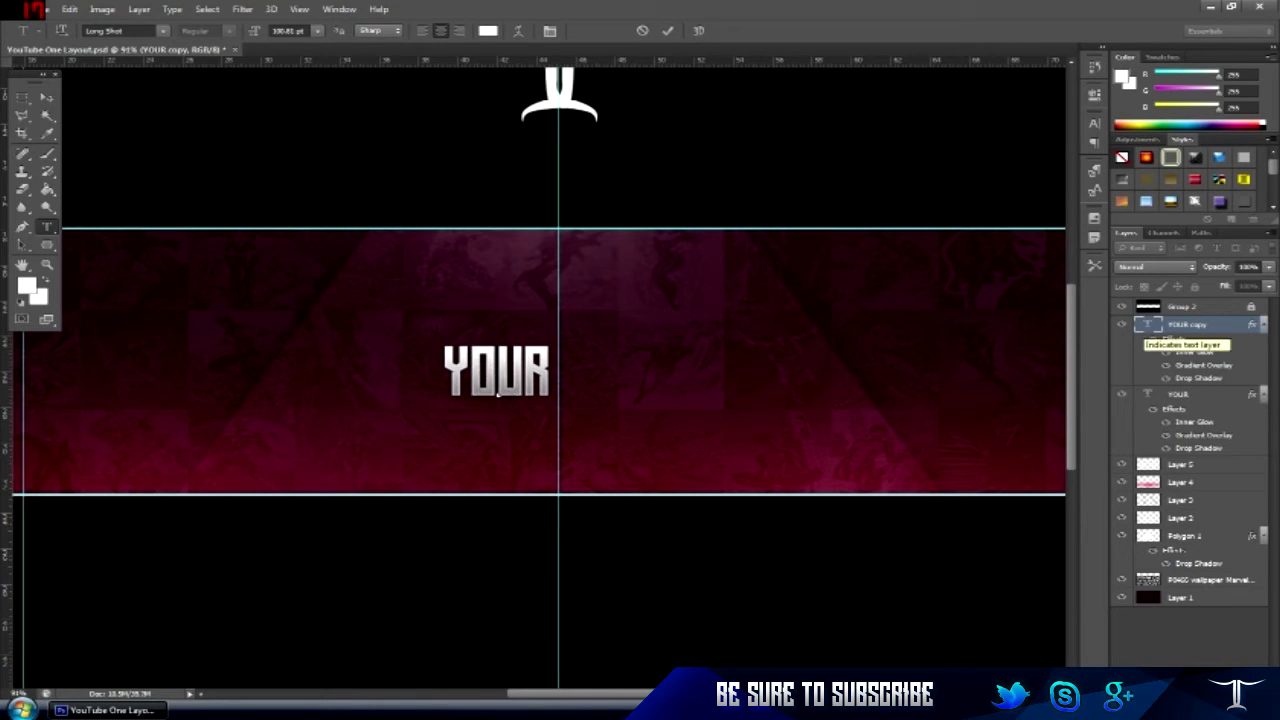
key(ctrl+a)
text(NAME)
click(1147, 325)
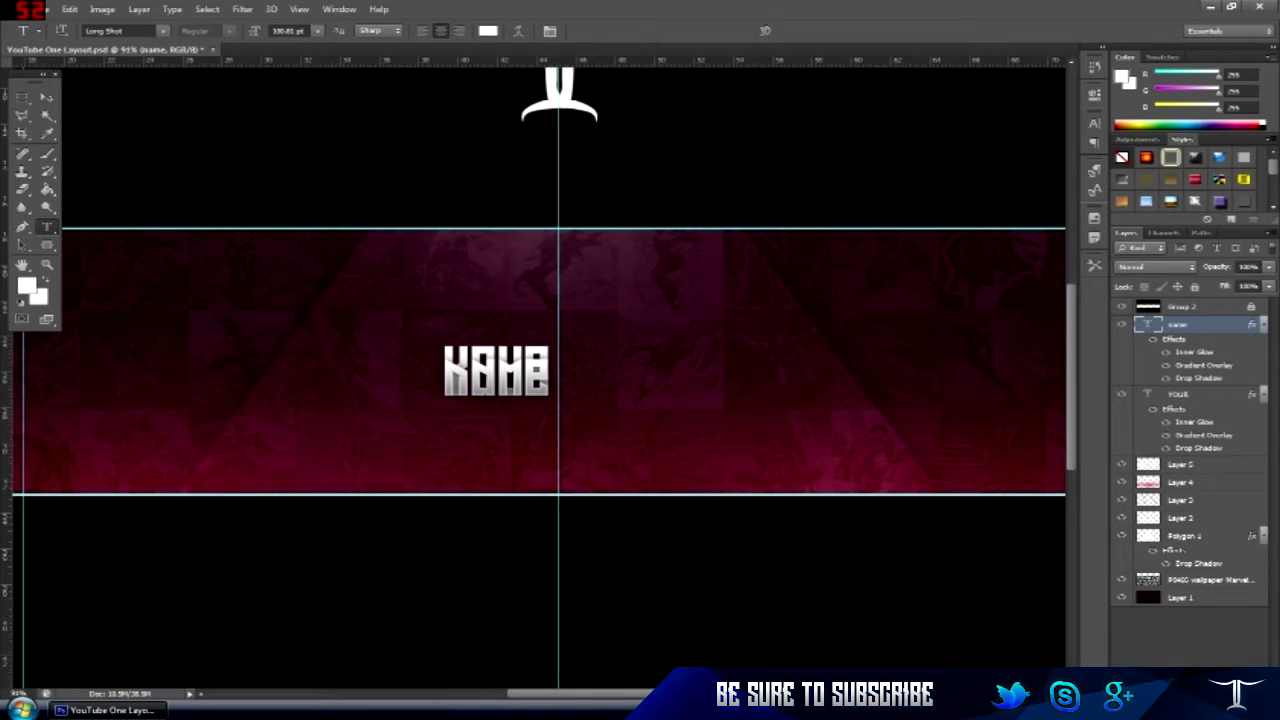
double_click(1147, 325)
key(ctrl+shift+l)
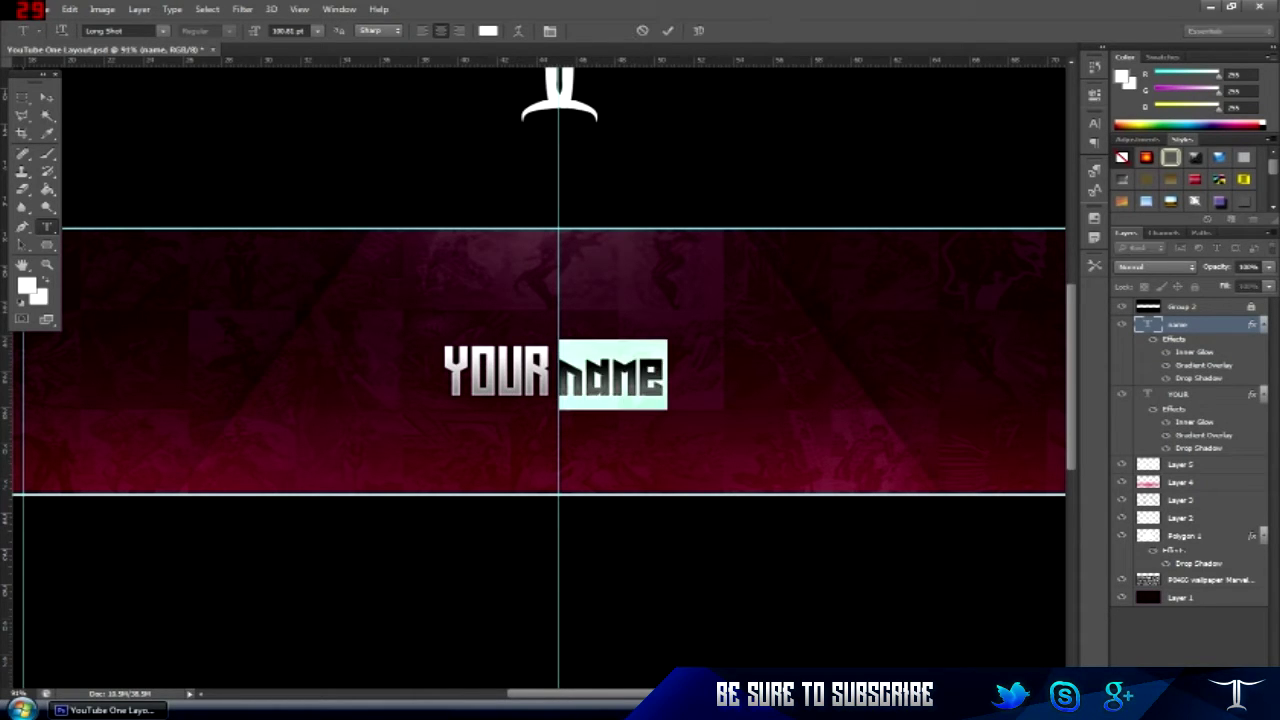
text(N)
key(BackSpace)
text(NAME)
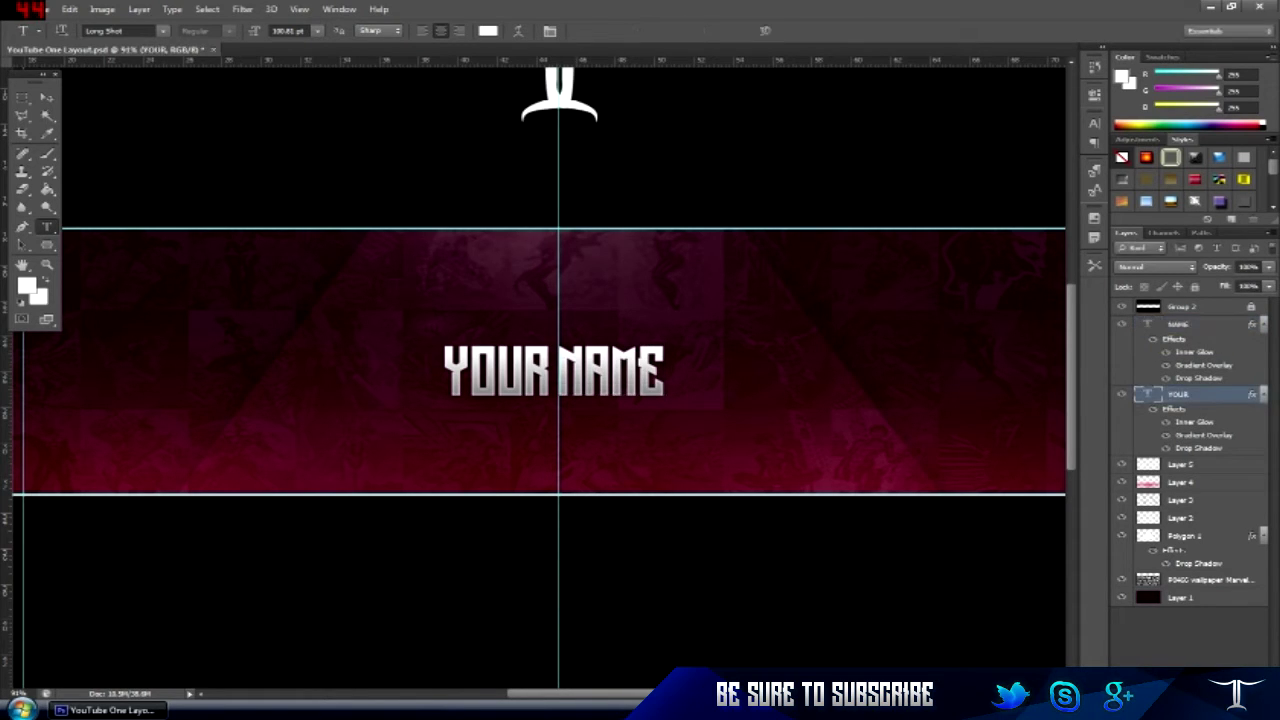
key(ctrl+Return)
Apply a blue gradient preset style to NAME from the Styles panel.
scroll(1190, 180, down, 1)
scroll(1190, 180, down, 2)
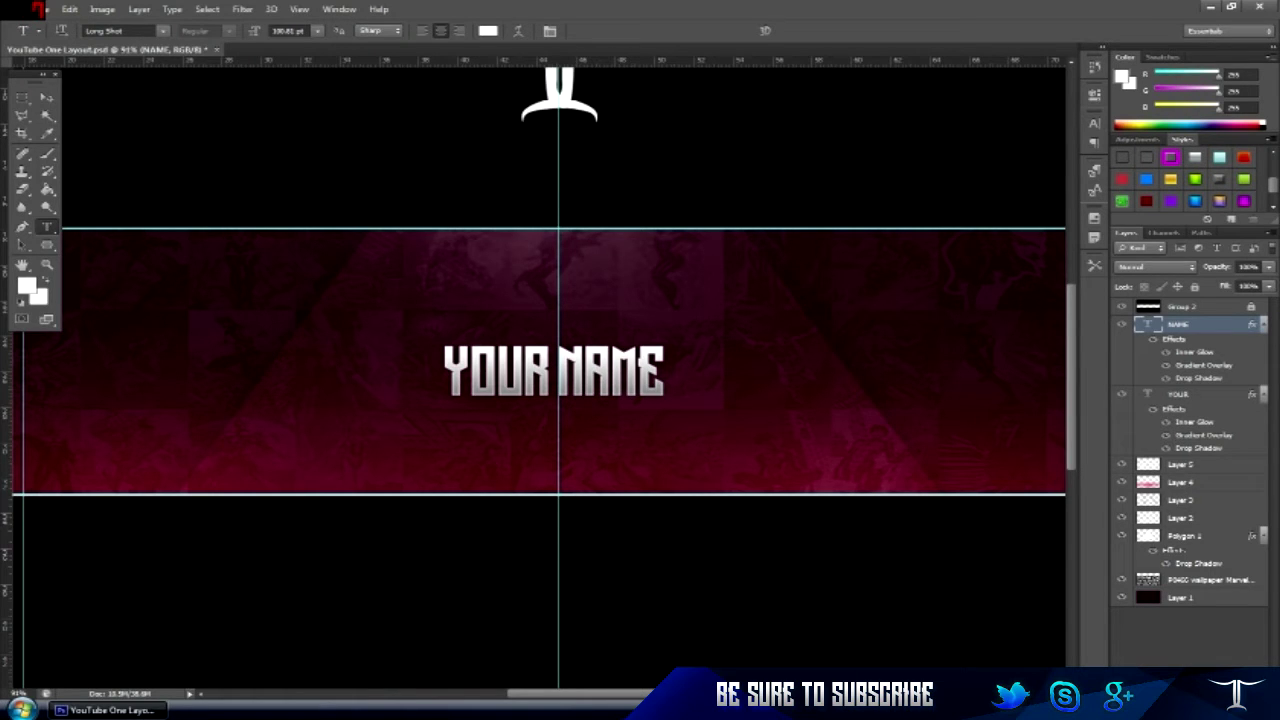
click(1195, 201)
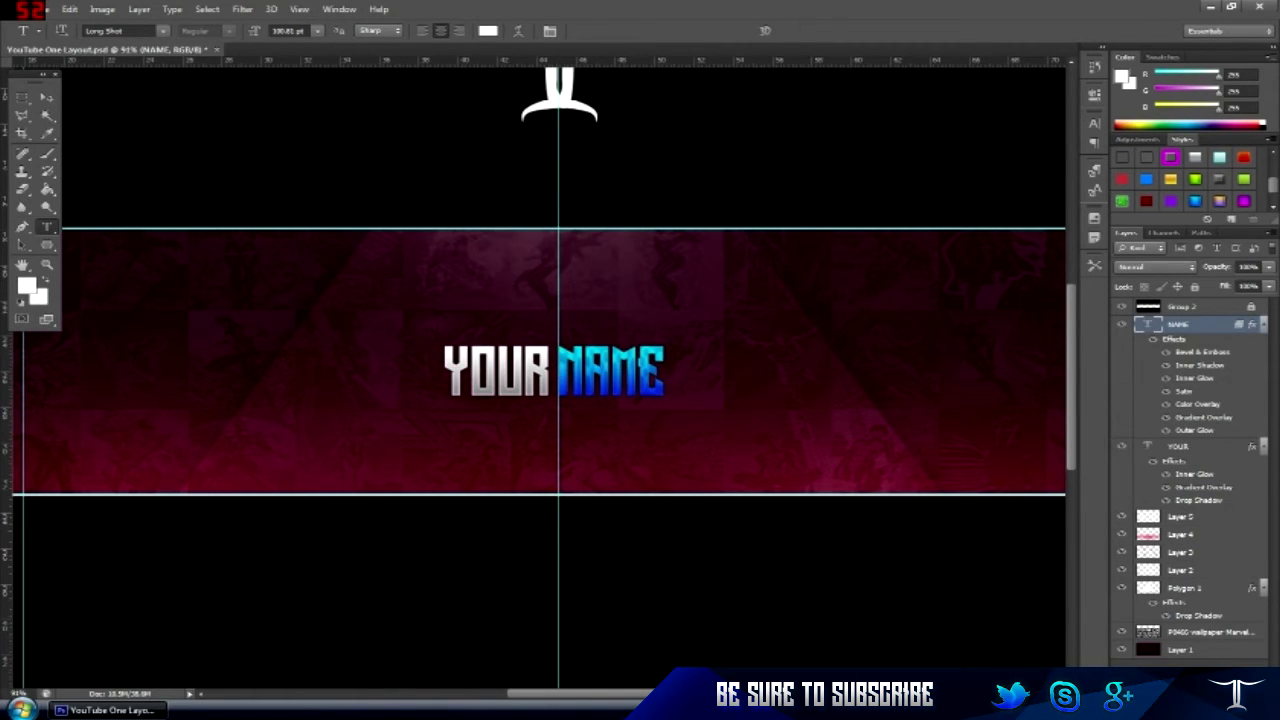
scroll(635, 367, up, 5)
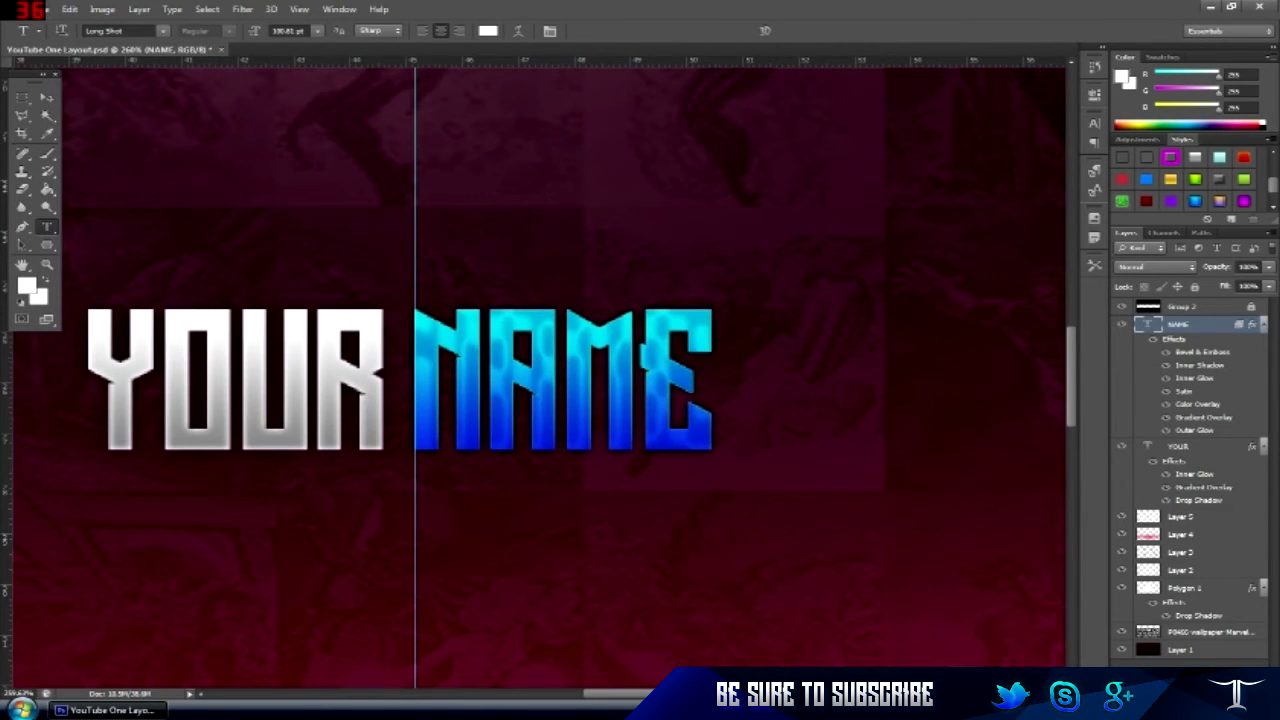
click(743, 397)
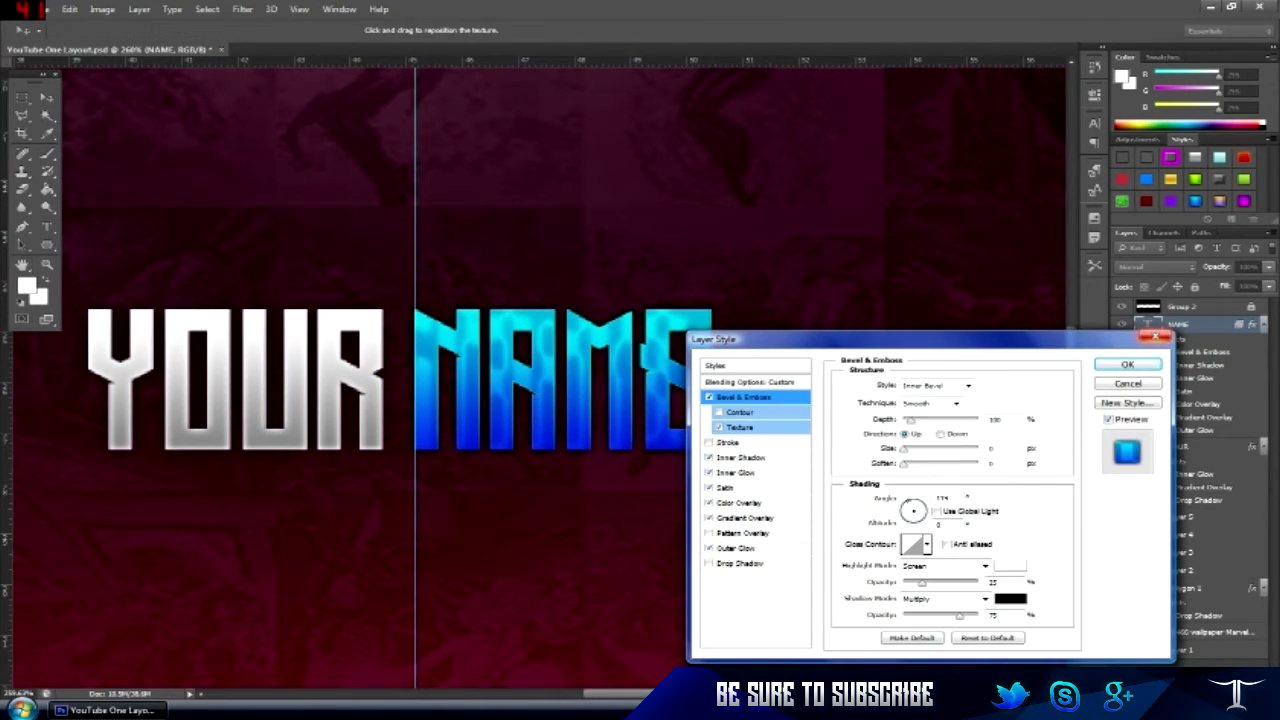
double_click(994, 419)
click(740, 427)
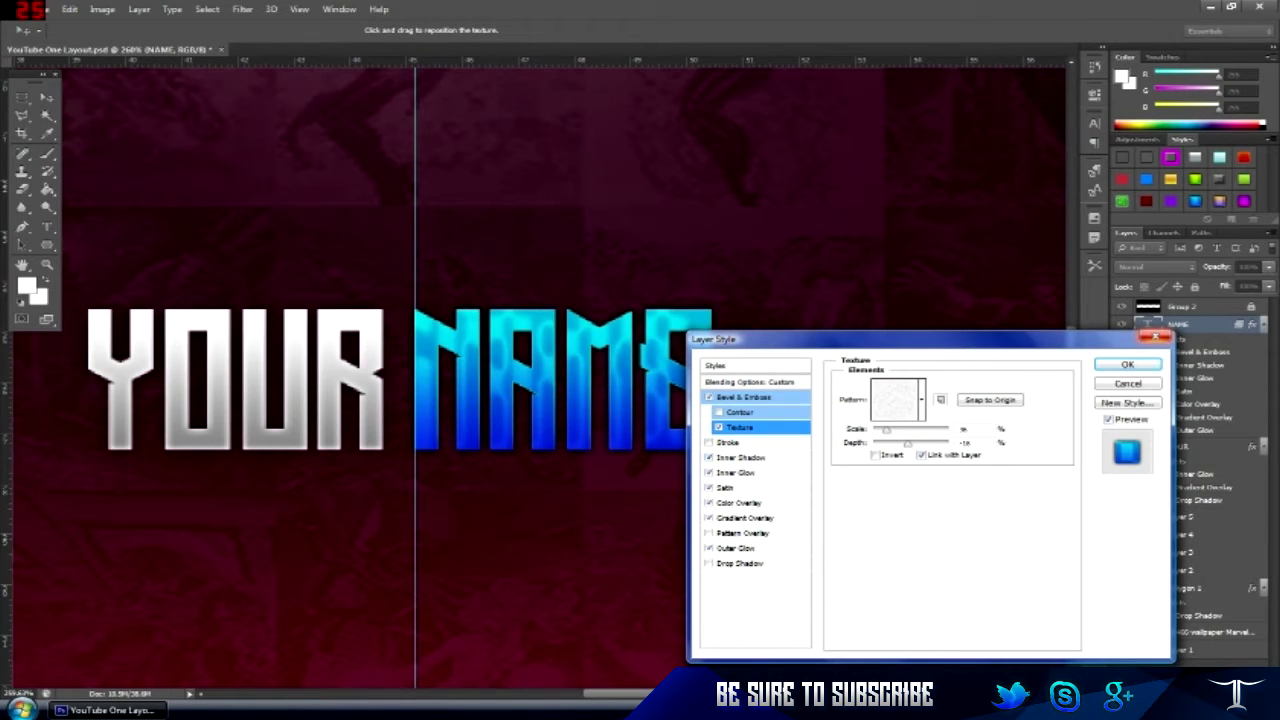
click(740, 457)
click(736, 472)
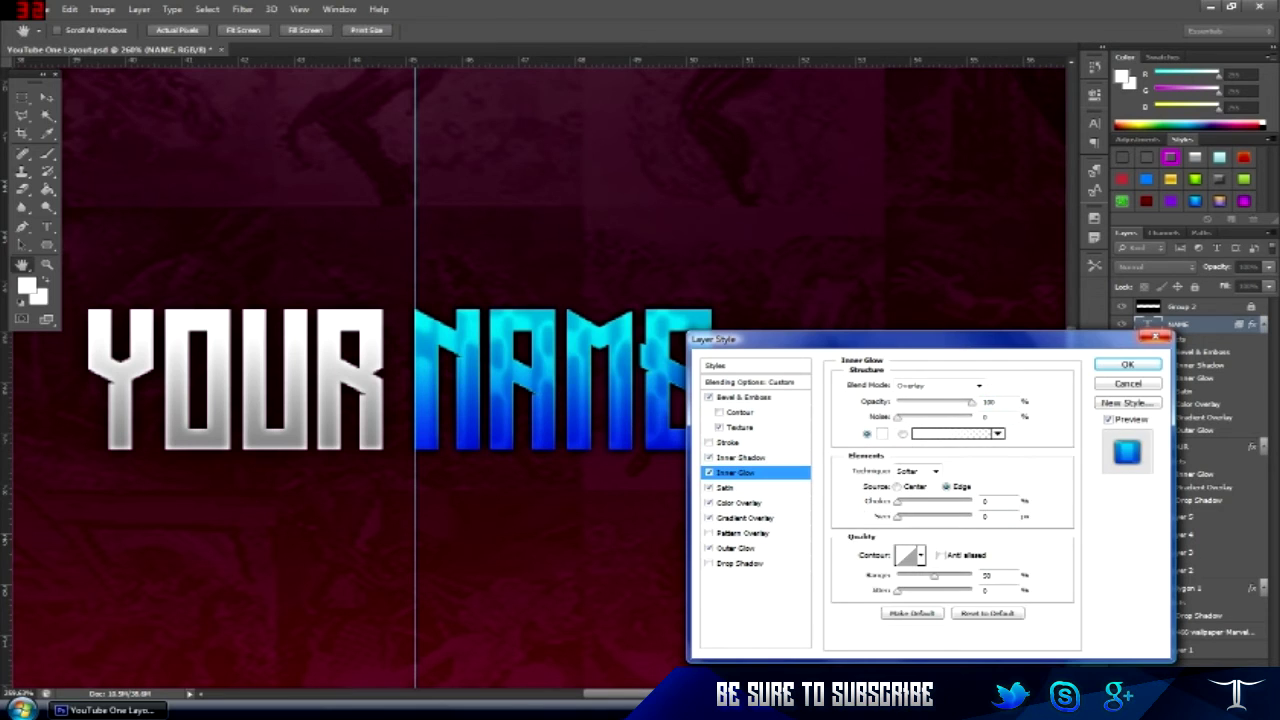
click(726, 487)
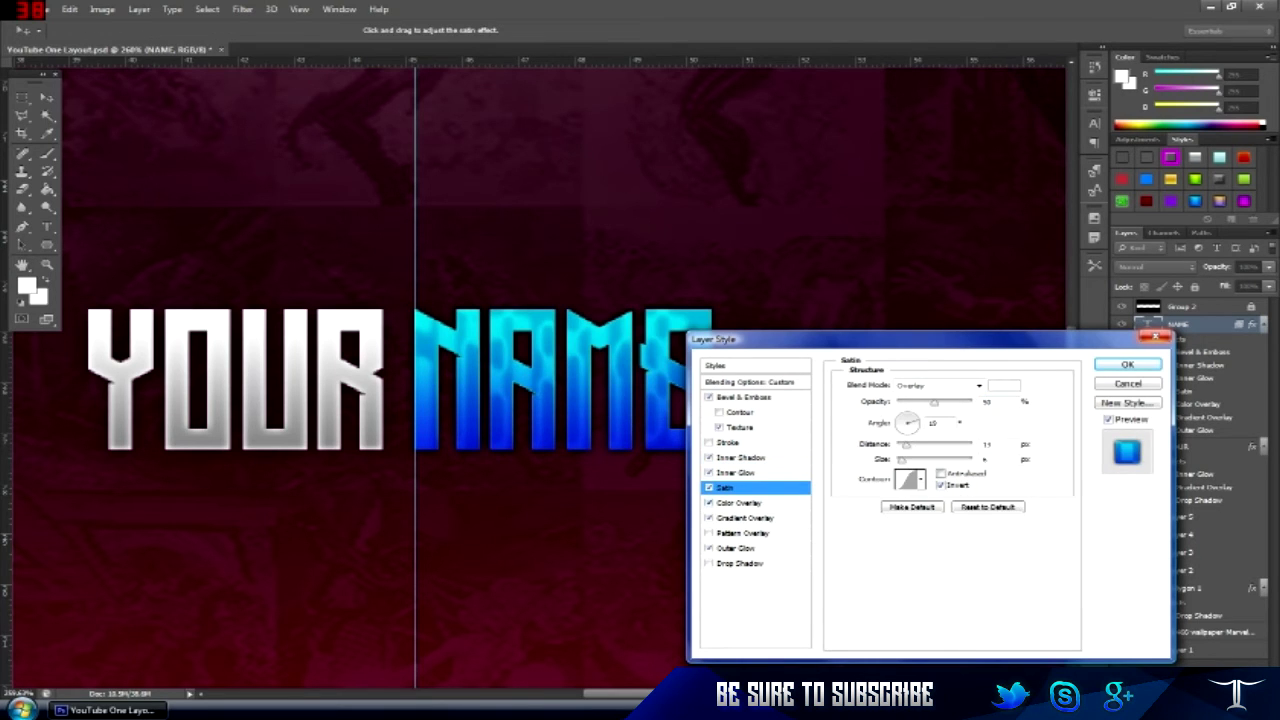
click(738, 502)
click(744, 517)
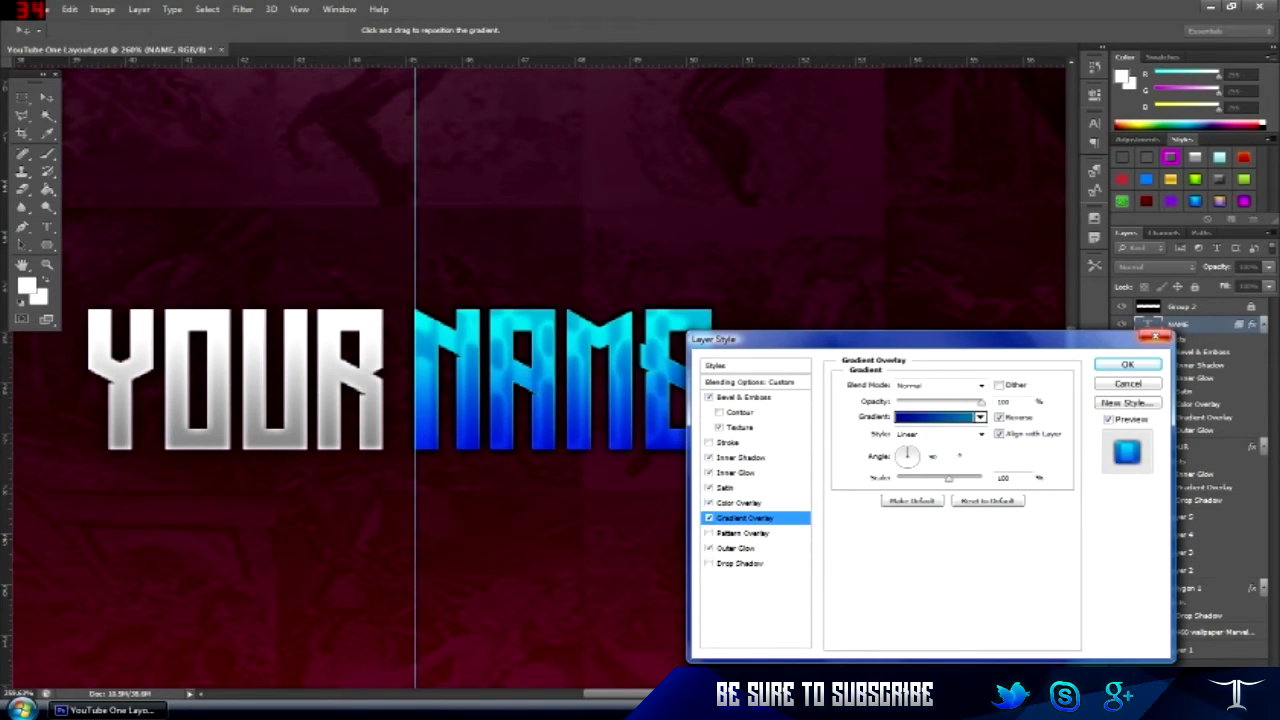
click(735, 548)
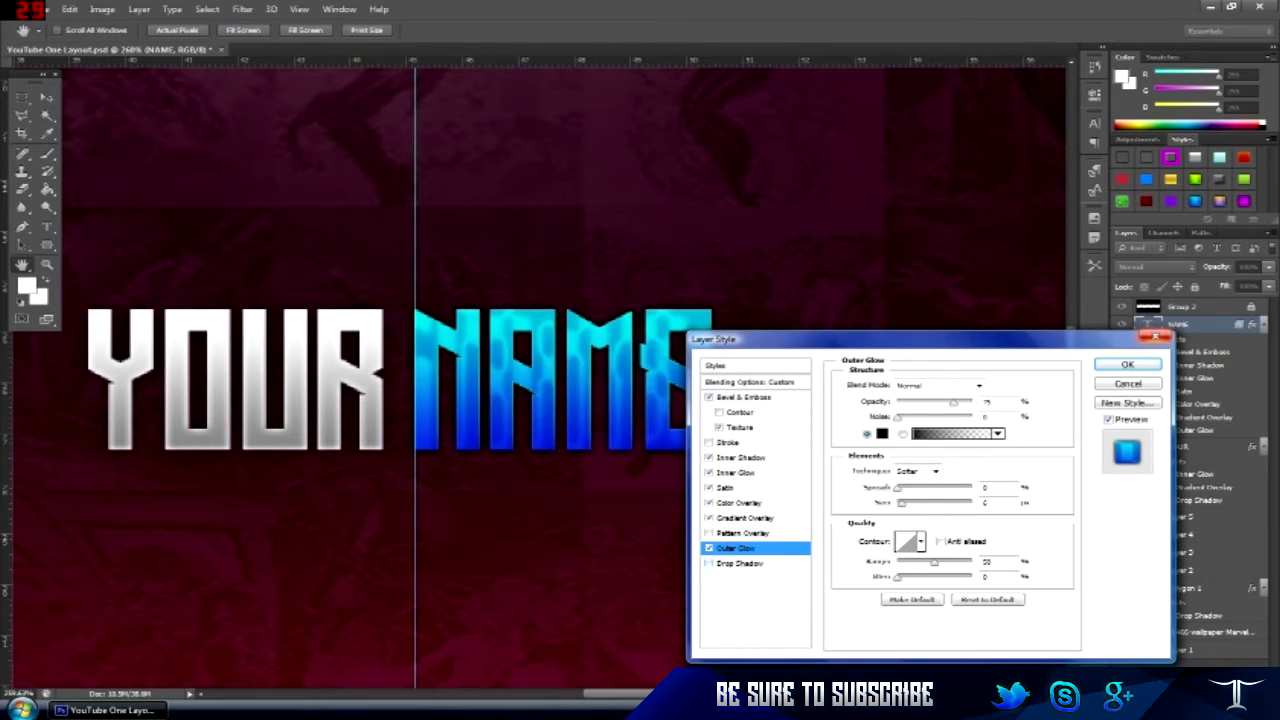
click(1127, 364)
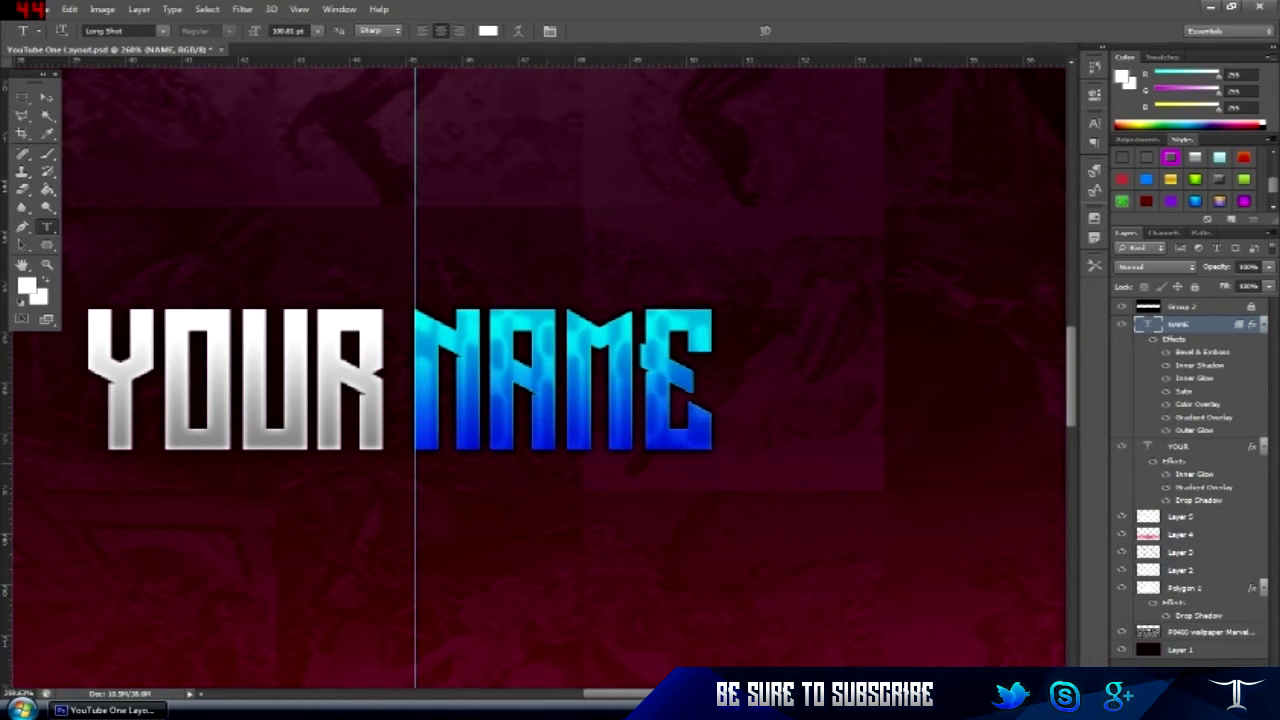
Nudge NAME slightly right beside YOUR and fit the banner in view.
scroll(415, 437, down, 1)
scroll(415, 437, up, 3)
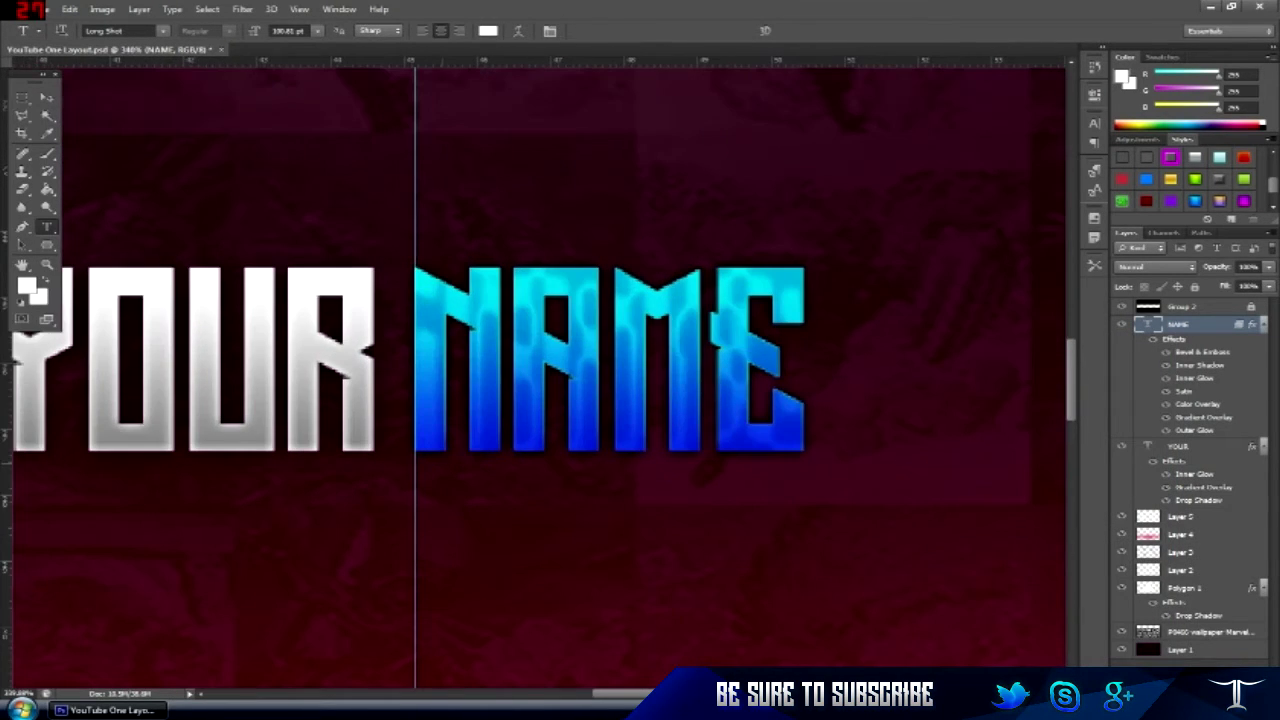
key(ctrl+t)
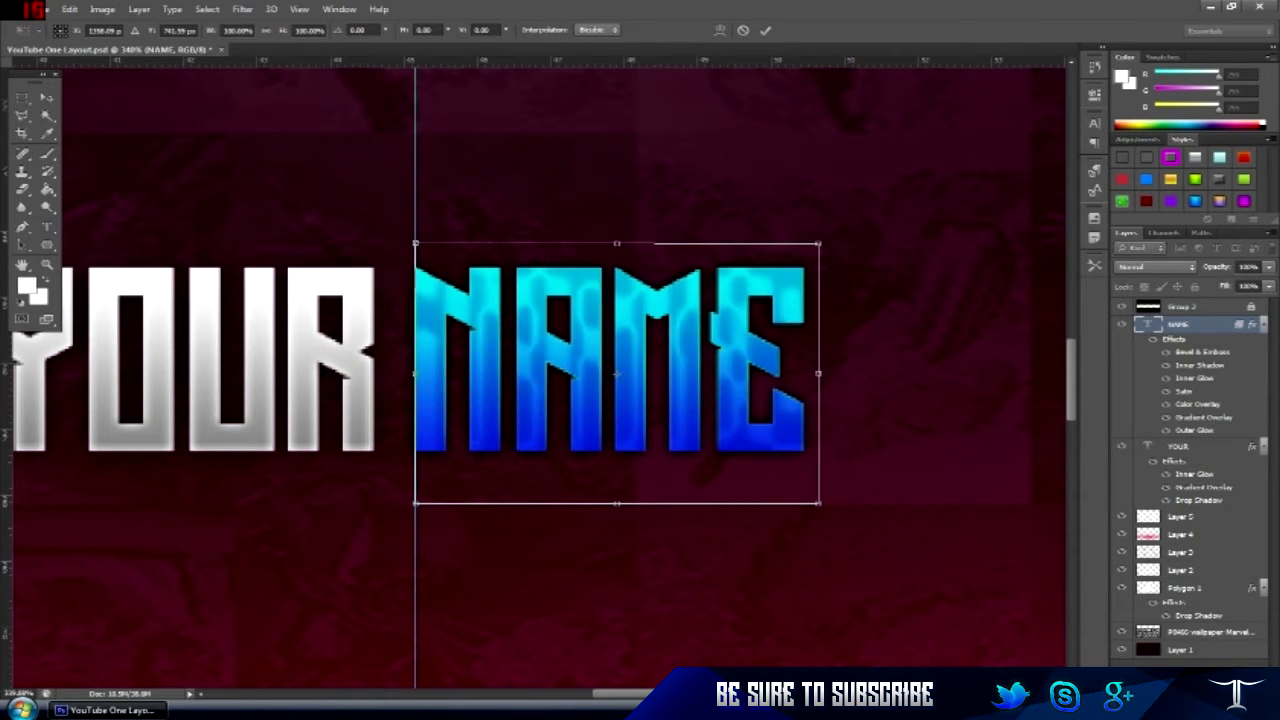
key(Right)
key(Right)
key(Right)
key(Right)
key(Right)
key(Right)
key(Right)
key(Right)
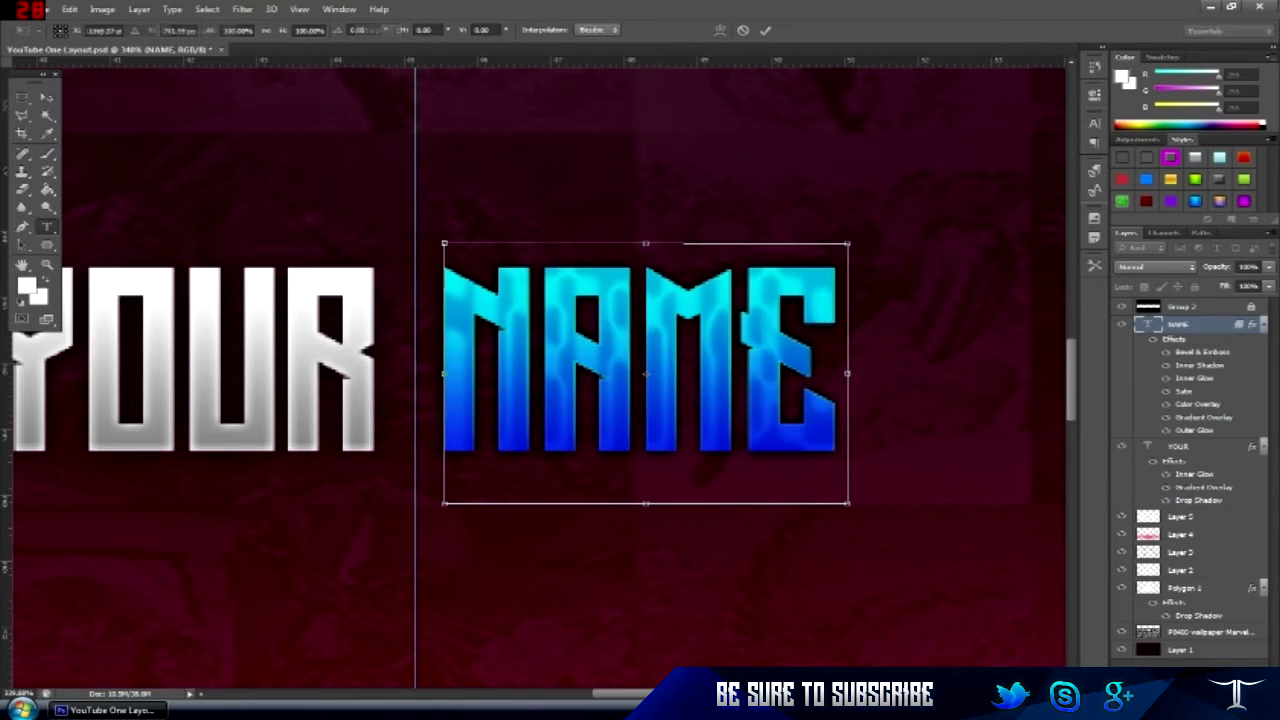
key(Return)
key(ctrl+0)
Add a new empty Layer 6 above NAME.
scroll(620, 400, down, 1)
scroll(620, 400, up, 1)
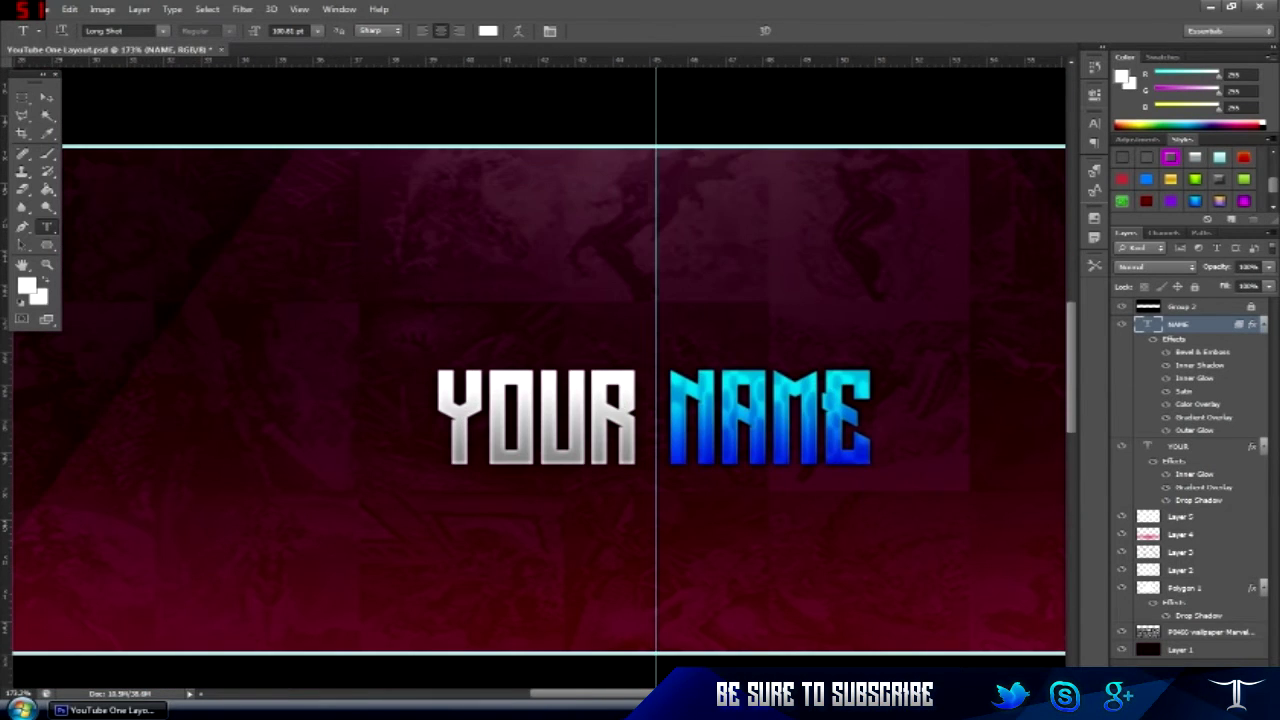
scroll(620, 400, up, 2)
scroll(245, 432, up, 1)
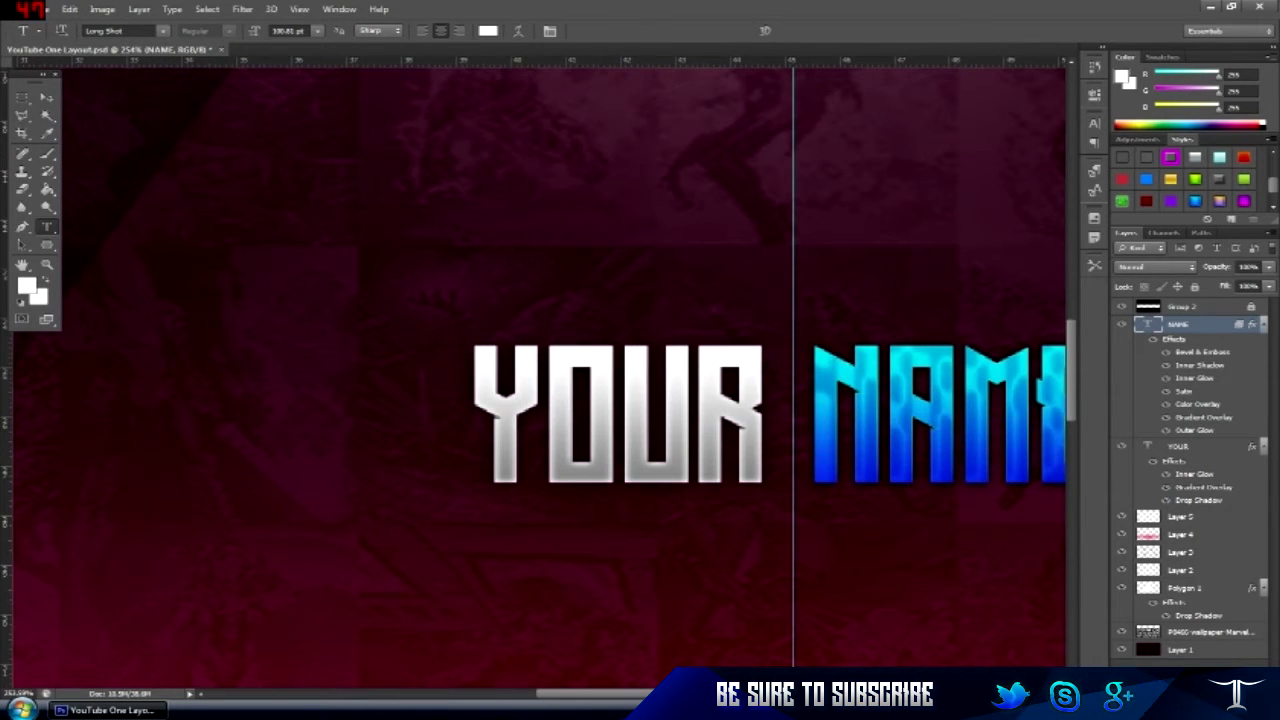
key(ctrl+shift+alt+n)
key(p)
scroll(408, 332, up, 5)
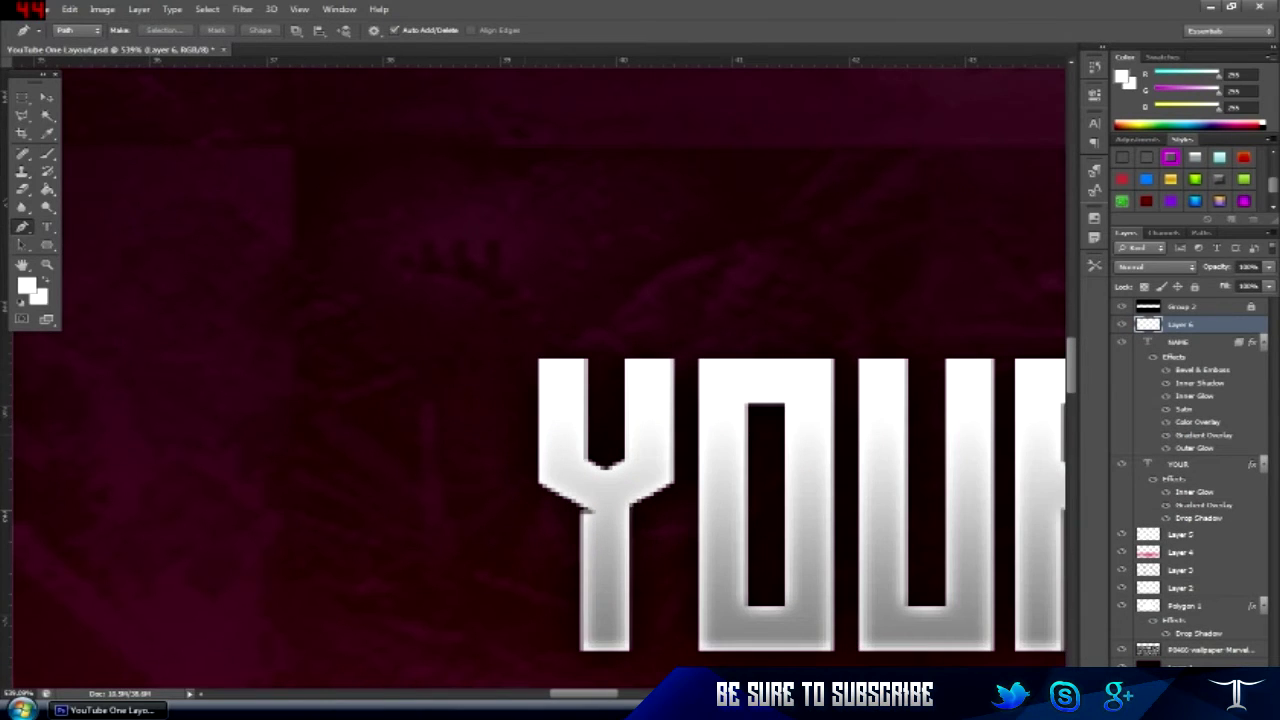
Draw a curved spike path pointing up-left from YOUR's top-left corner.
click(506, 537)
click(506, 326)
click(777, 326)
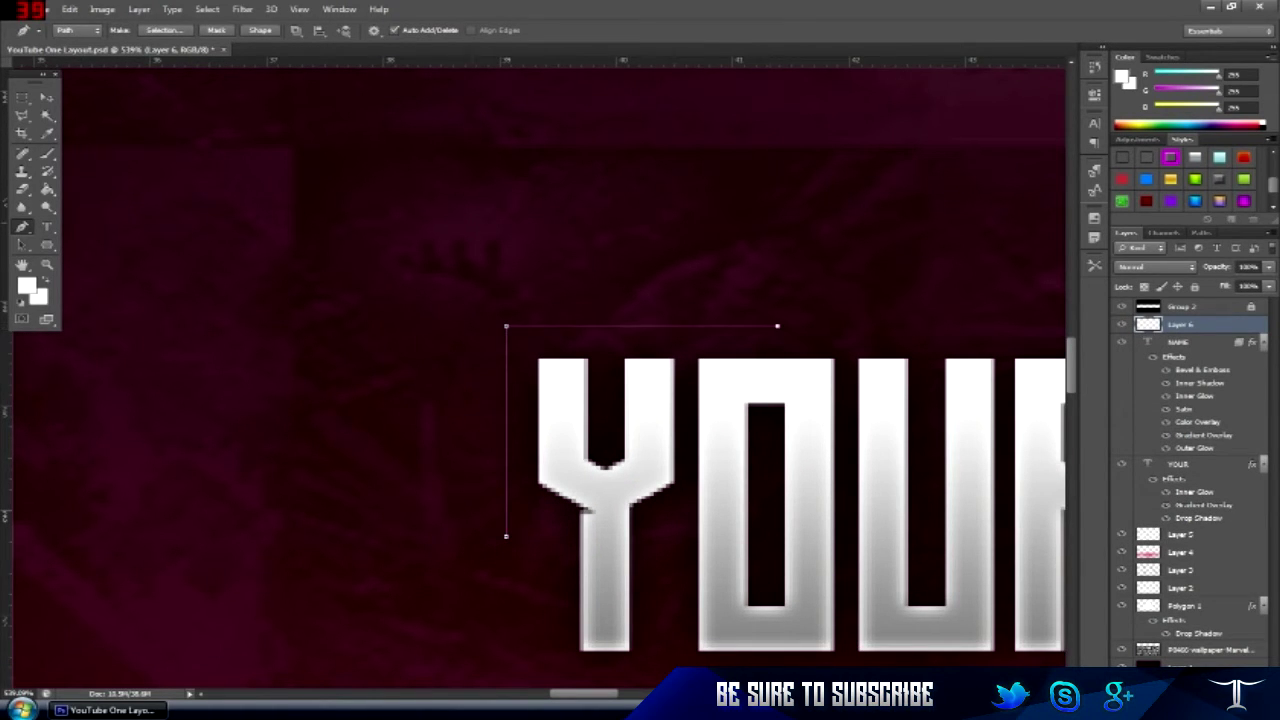
click(432, 234)
click(572, 271)
drag(572, 271, 572, 289)
drag(506, 536, 506, 600)
Fill the spike path with white on Layer 6.
right_click(605, 280)
click(648, 359)
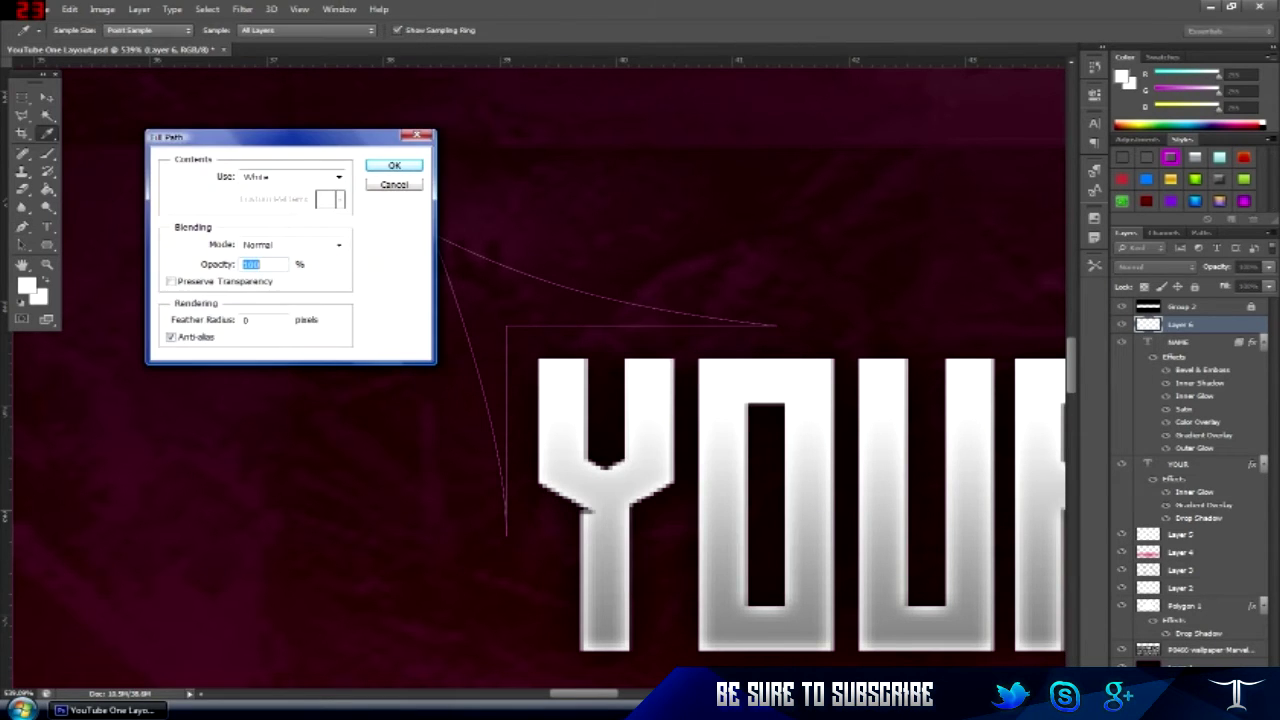
key(Return)
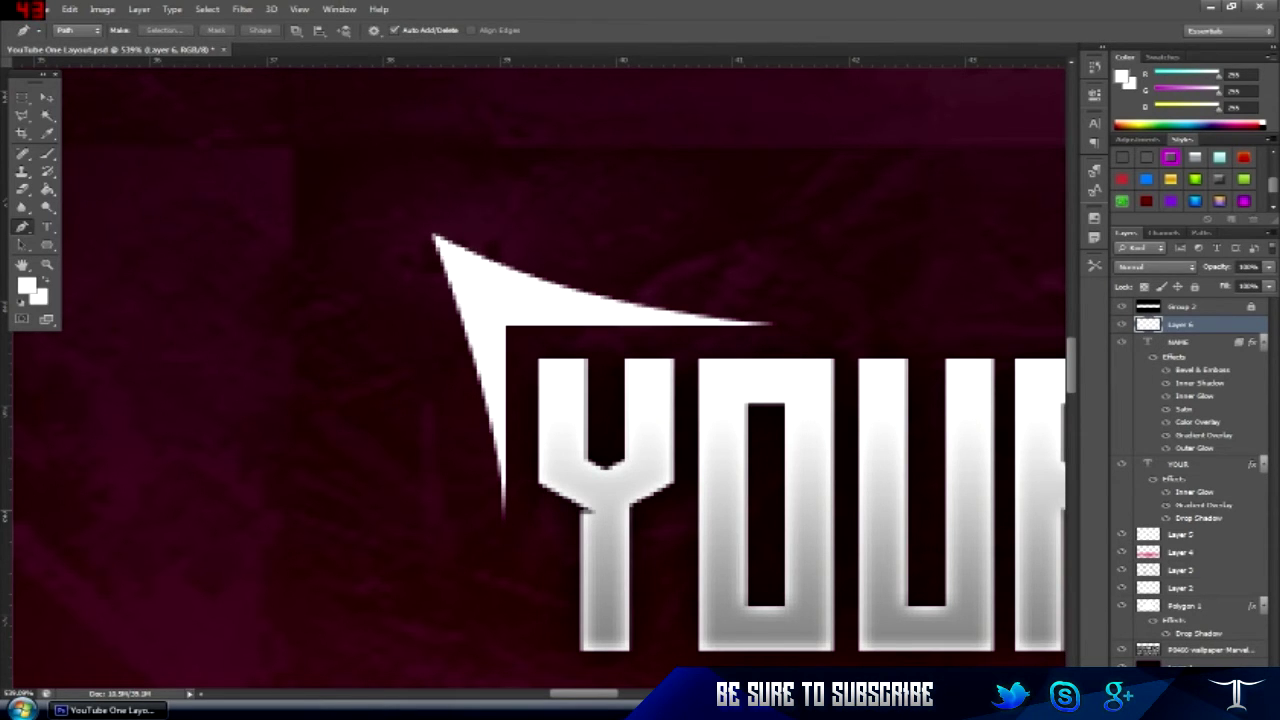
scroll(667, 450, down, 8)
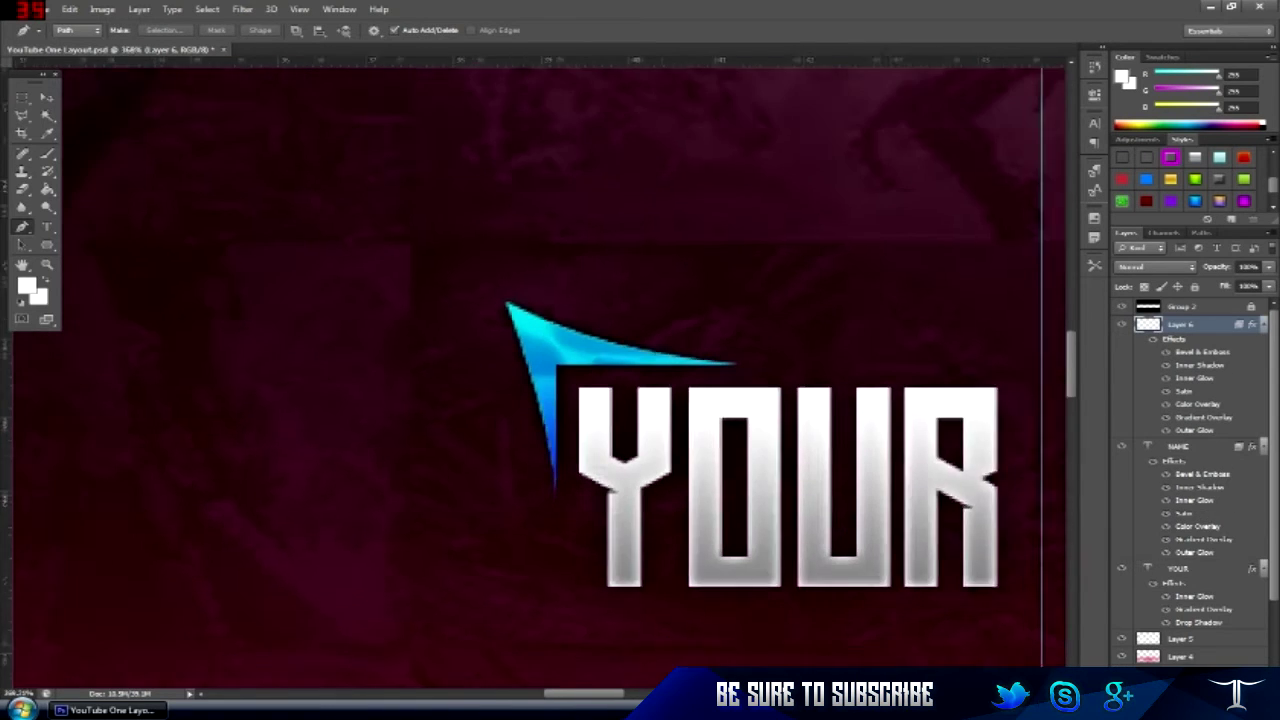
scroll(674, 440, down, 3)
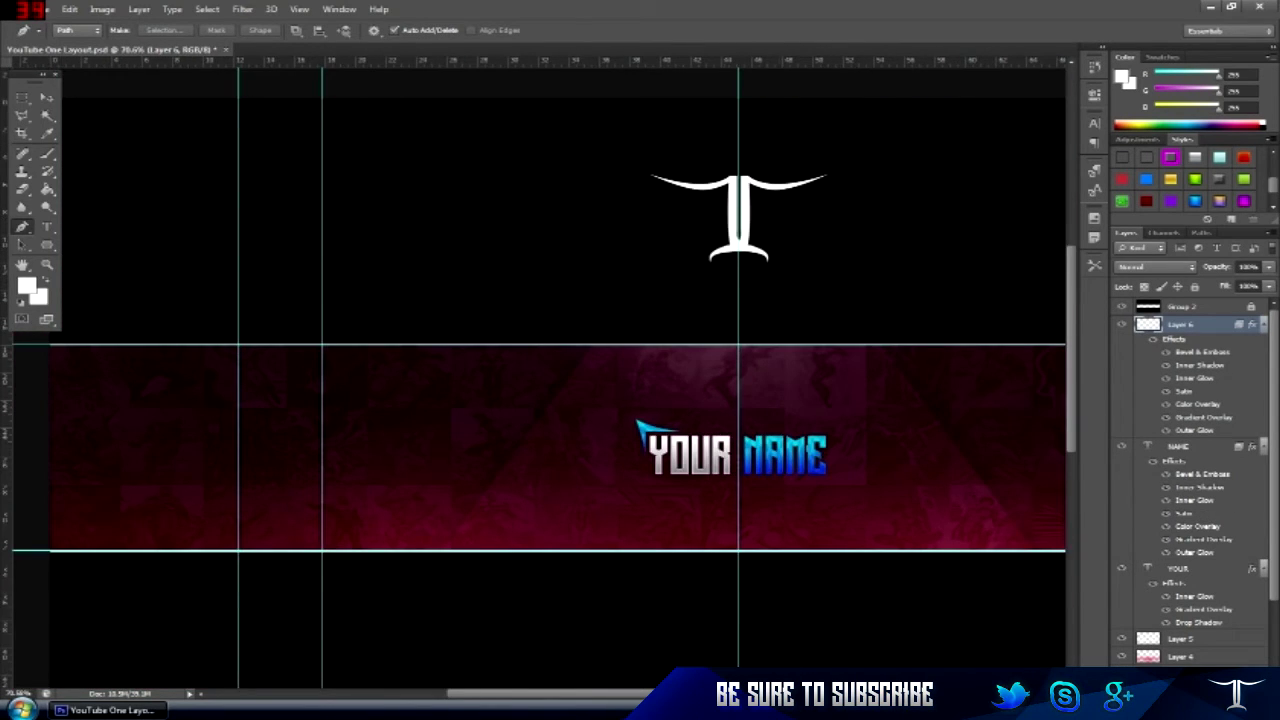
scroll(883, 461, up, 4)
scroll(622, 602, up, 1)
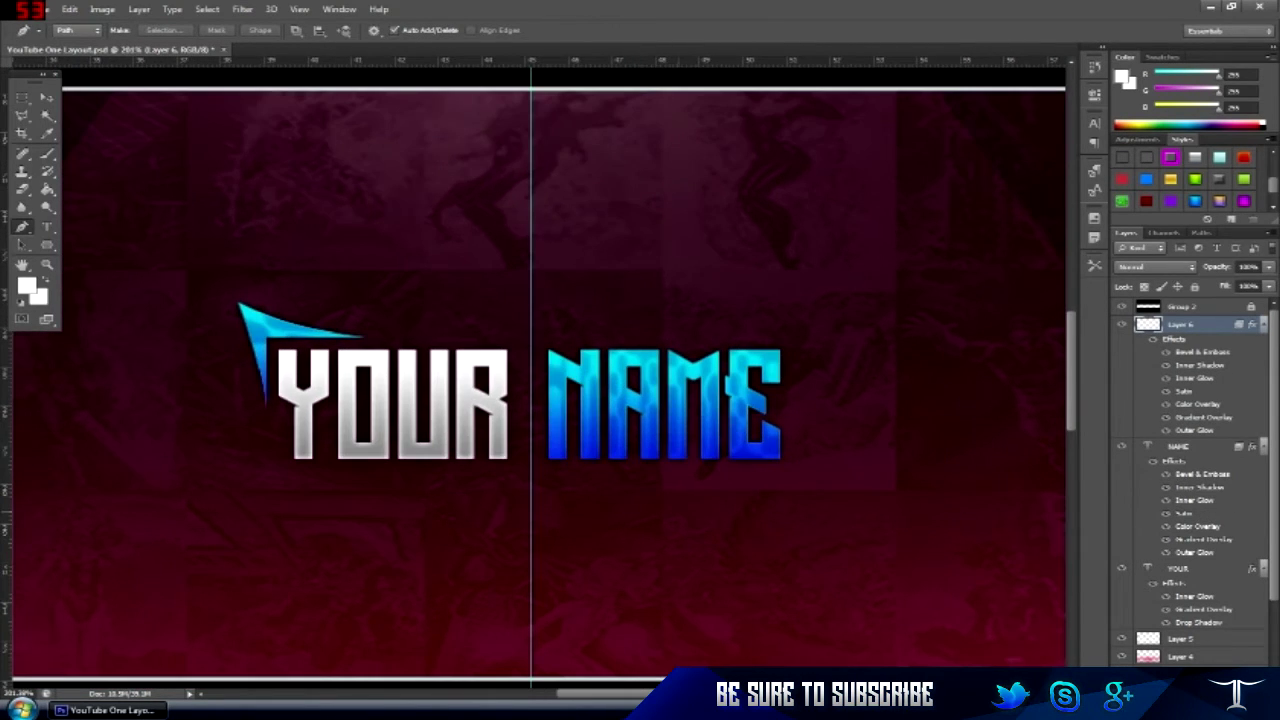
Duplicate the spike, flip it horizontally and vertically, and place it below NAME's end.
key(ctrl+j)
key(ctrl+t)
drag(302, 356, 900, 392)
right_click(913, 423)
click(970, 630)
right_click(914, 437)
click(962, 658)
drag(942, 391, 800, 449)
key(Return)
key(p)
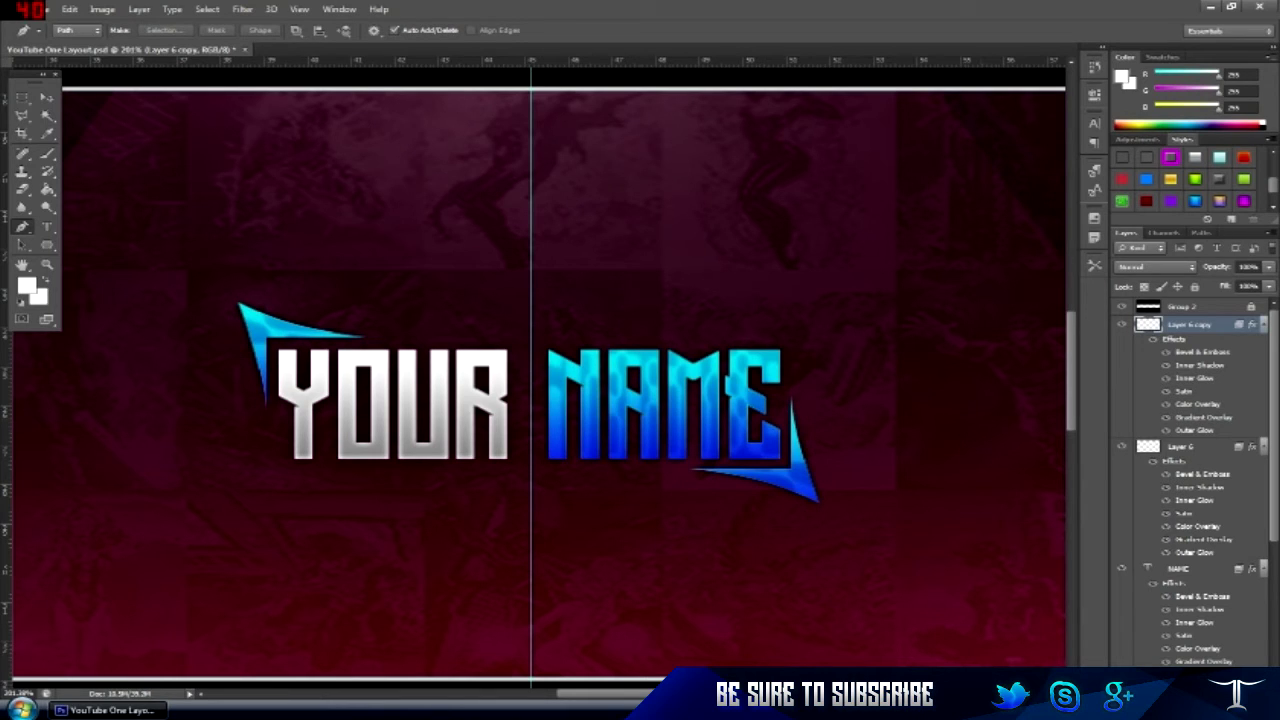
Hide the spike copy's effects and paste YOUR's layer style onto it.
click(1153, 339)
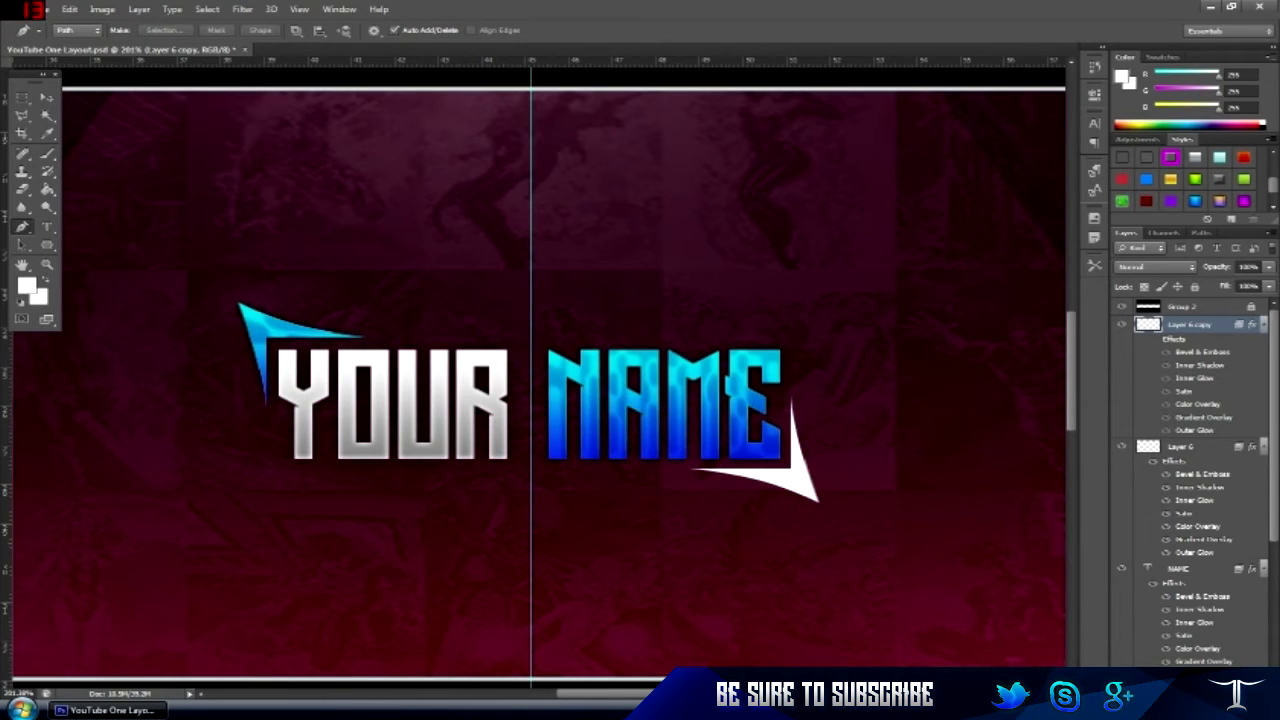
scroll(1190, 480, down, 2)
click(1180, 620)
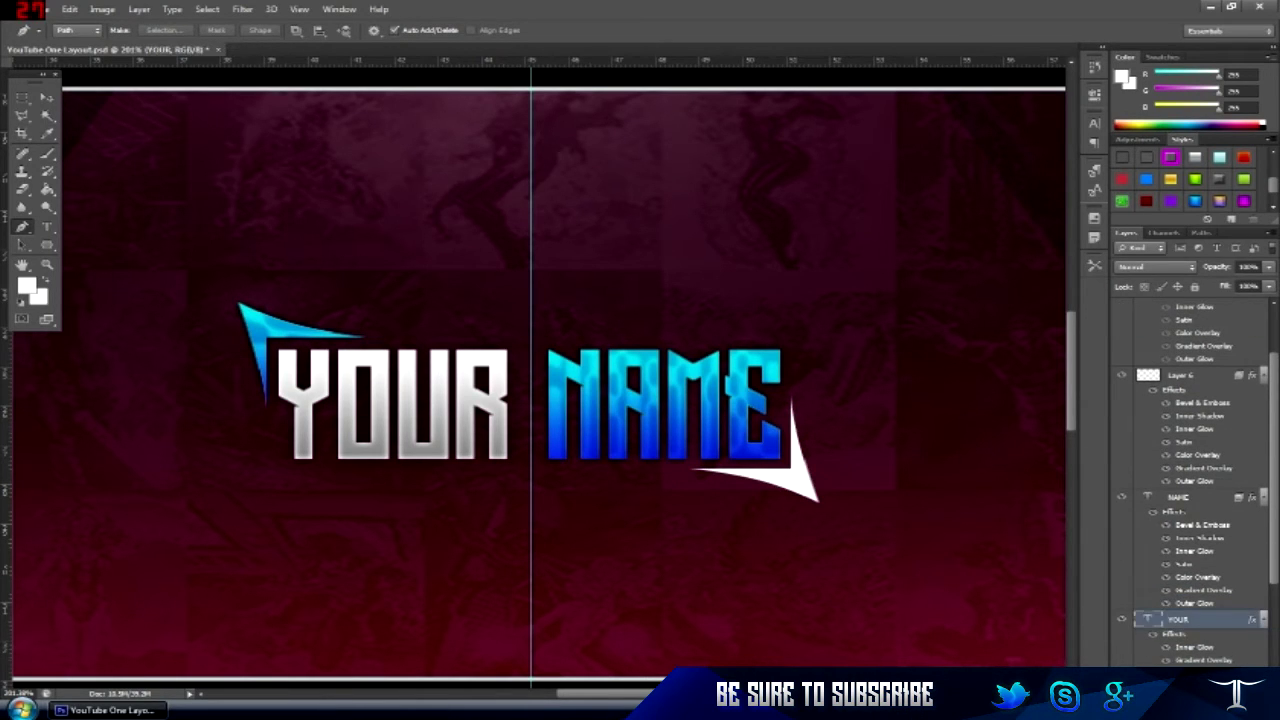
right_click(1190, 620)
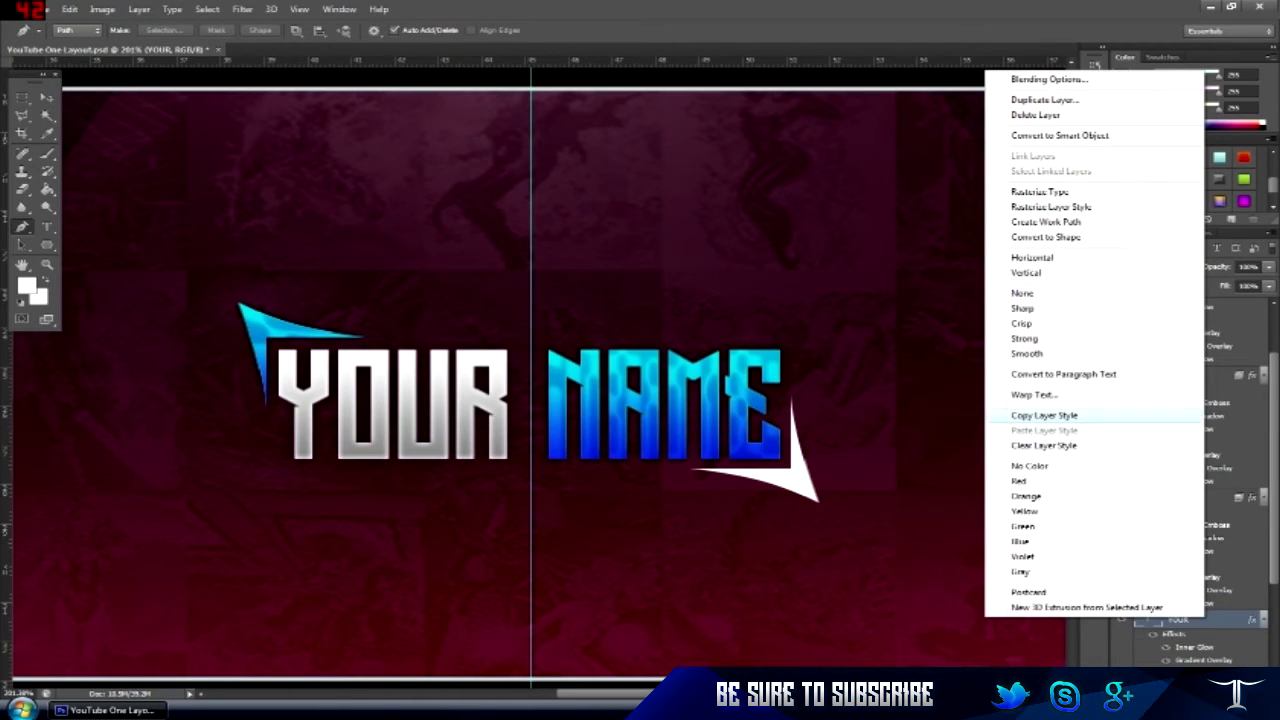
click(1044, 415)
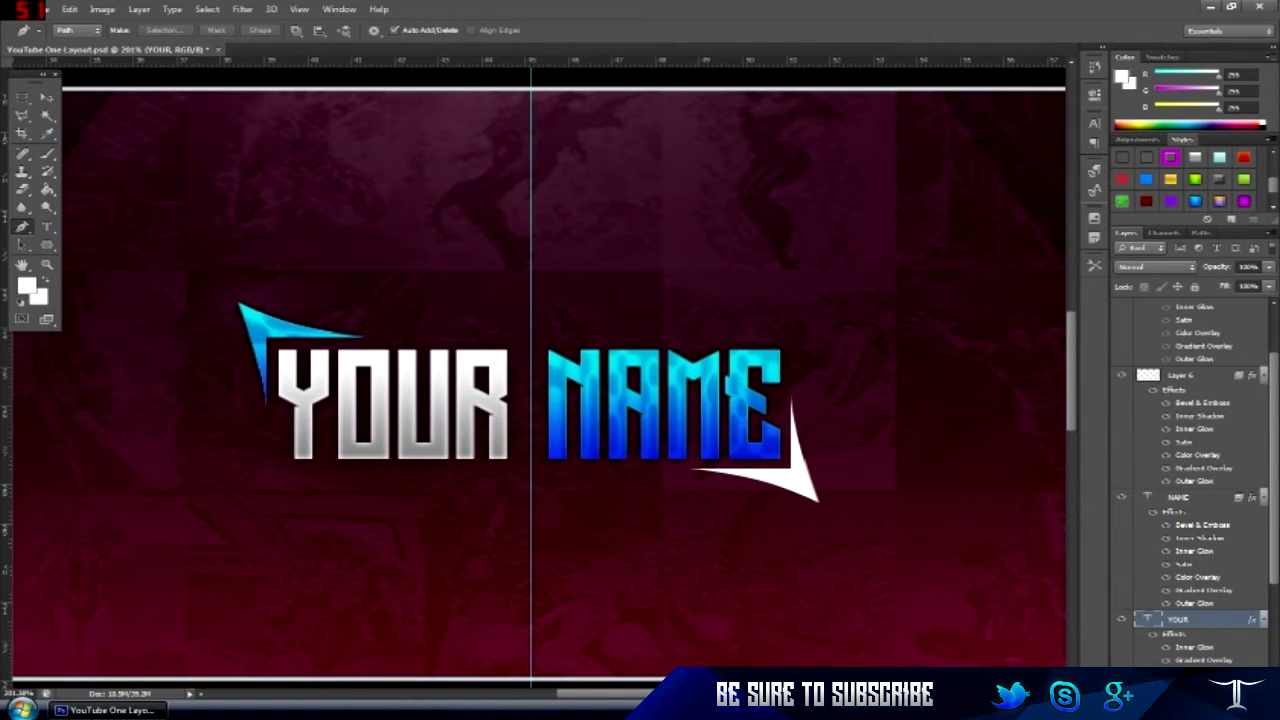
scroll(1190, 480, up, 2)
click(1215, 325)
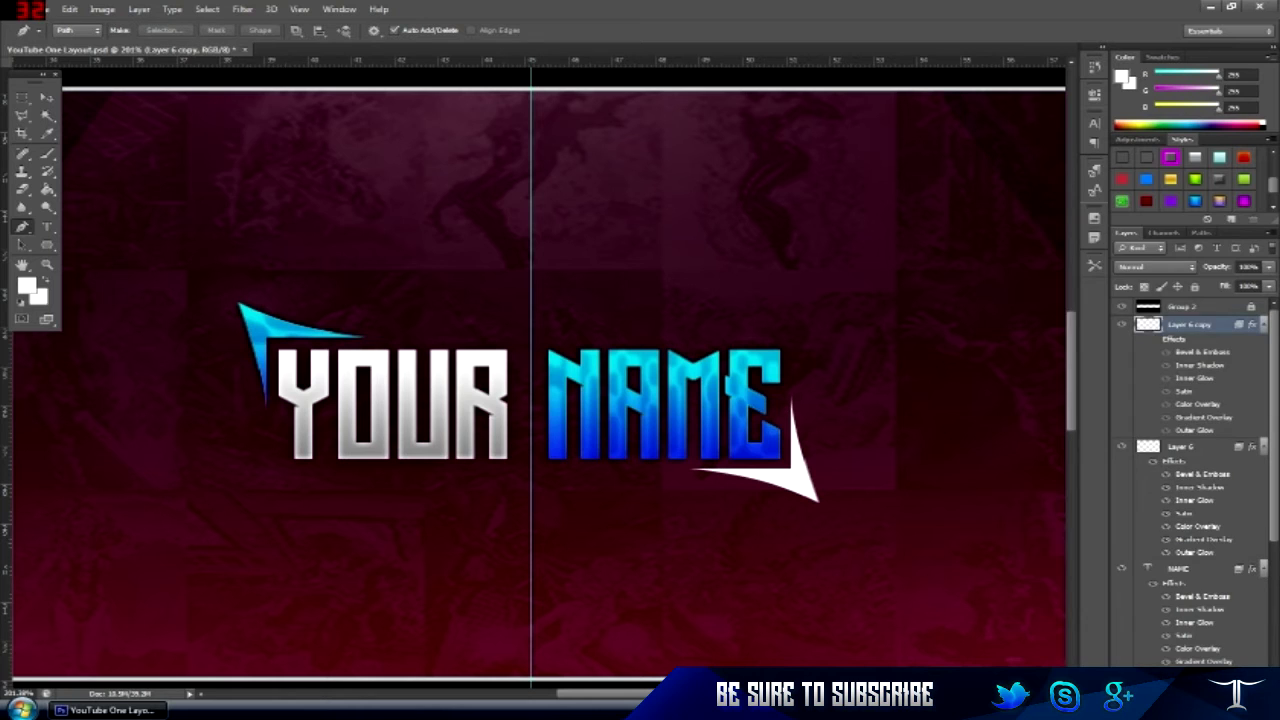
right_click(1215, 325)
click(1060, 411)
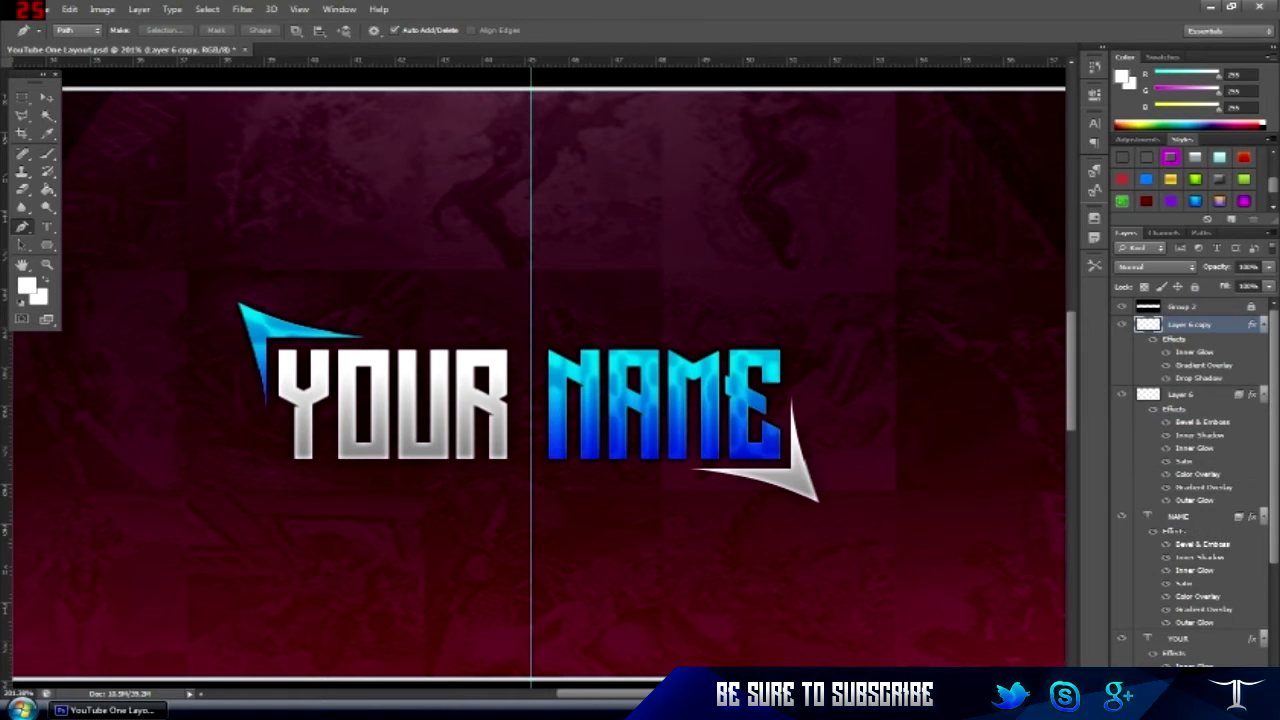
Group the logo layers as Group 3 and scale the group down to about 88%.
scroll(875, 474, down, 3)
scroll(816, 474, down, 2)
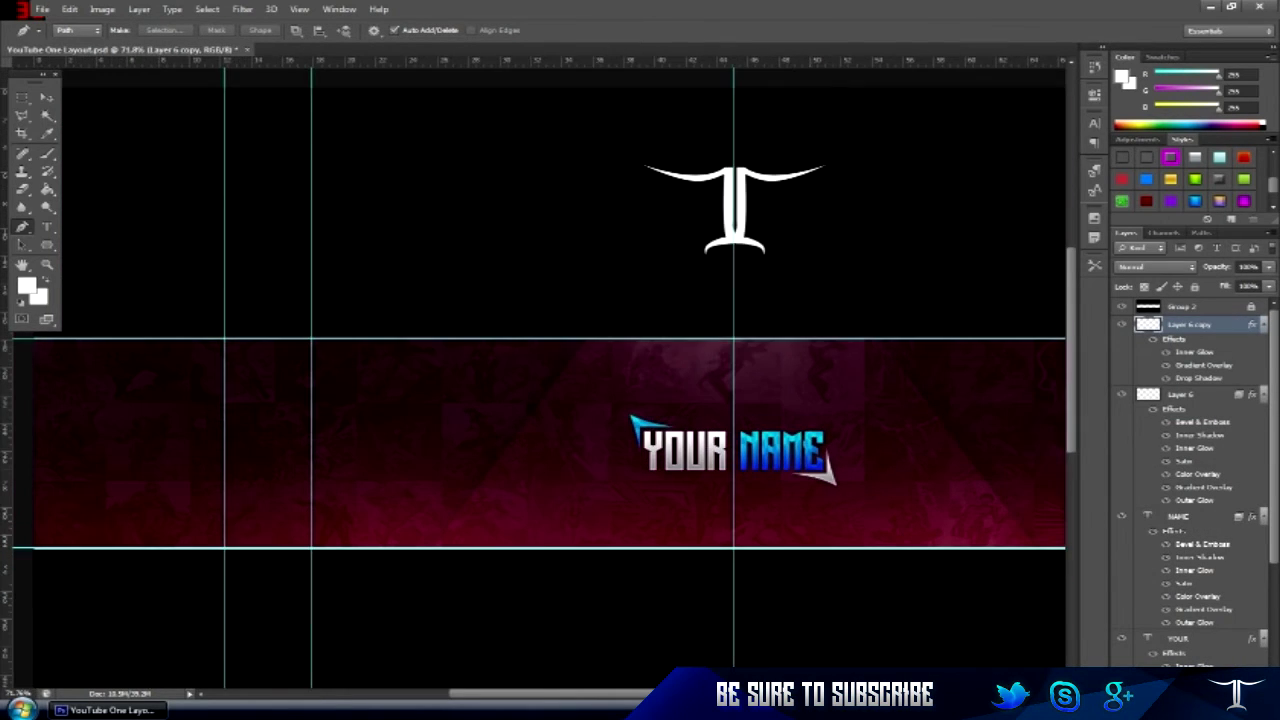
scroll(845, 465, up, 2)
scroll(1190, 450, down, 3)
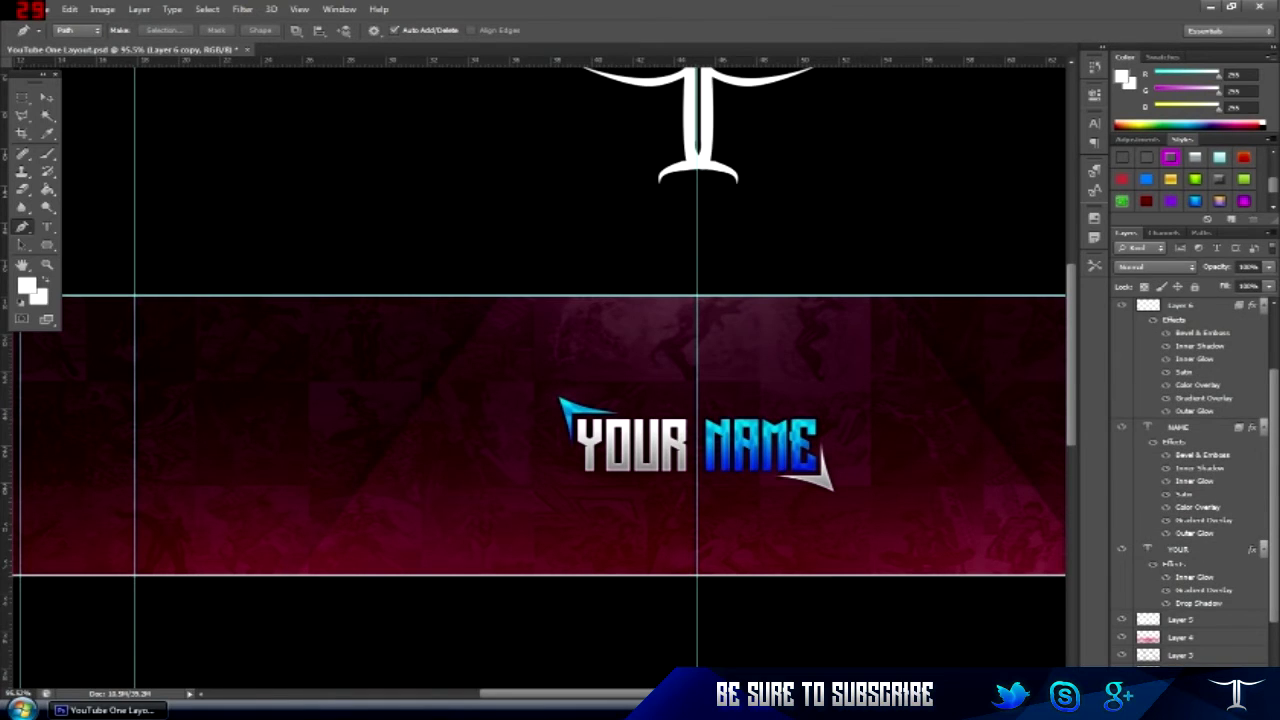
shift+click(1190, 427)
key(ctrl+g)
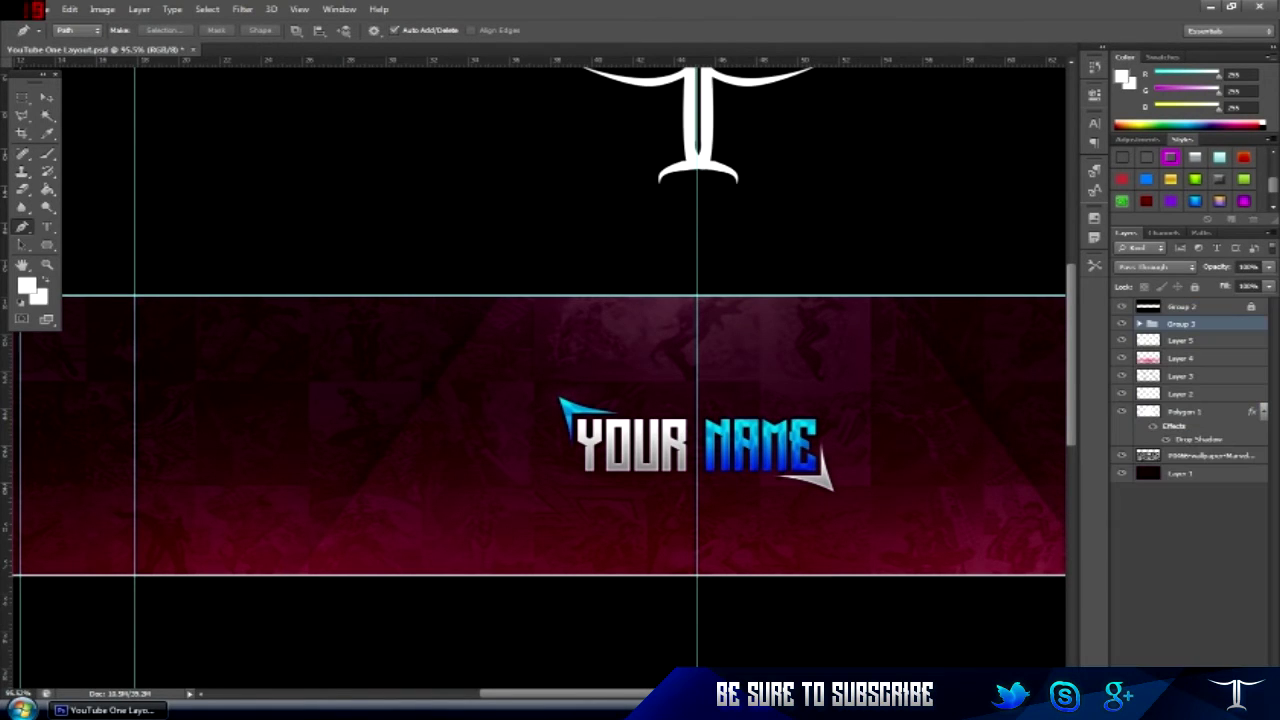
key(ctrl+t)
drag(834, 397, 807, 384)
key(Return)
key(p)
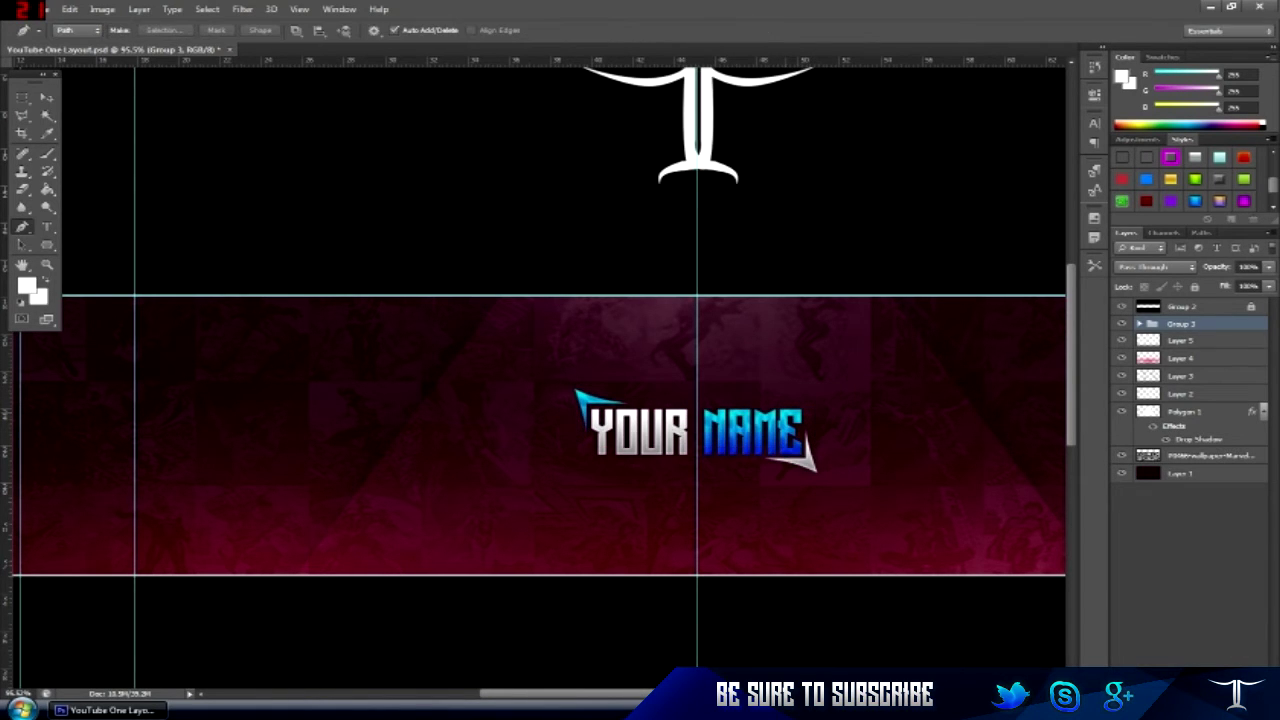
scroll(710, 411, up, 5)
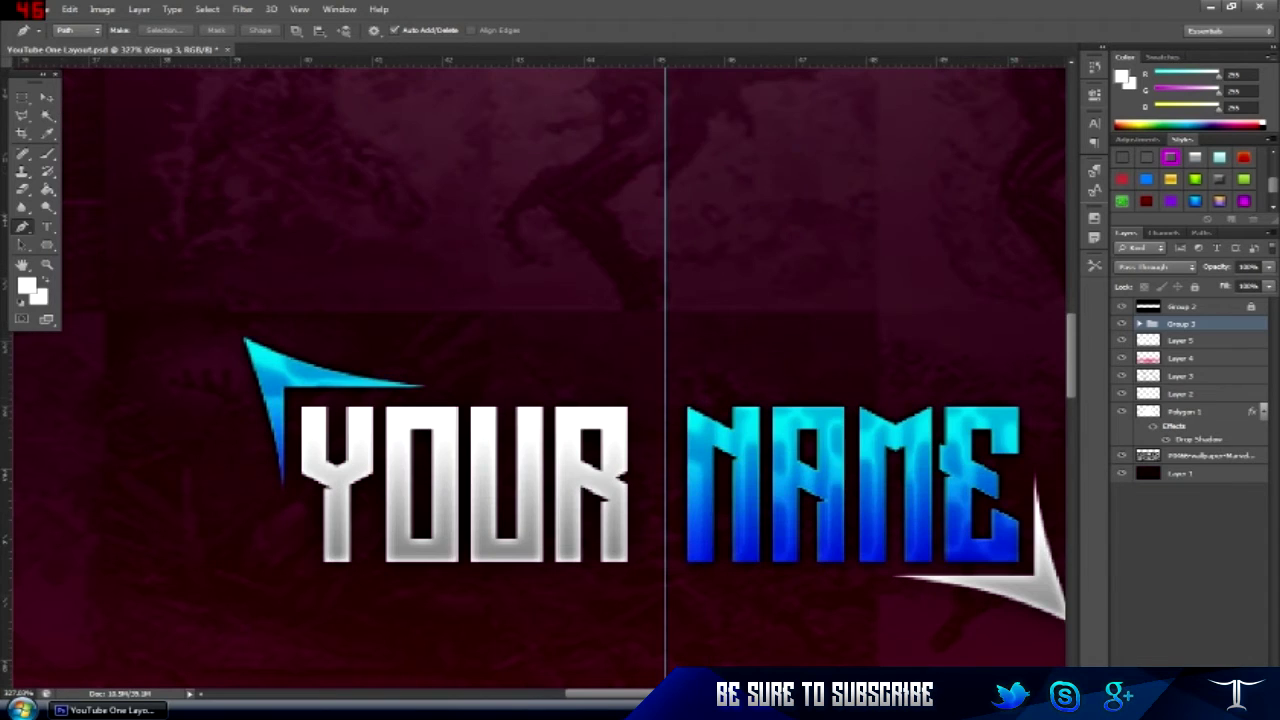
Type 'OFFICIAL CHANNEL OF' as a new text line above the logo.
key(t)
click(617, 304)
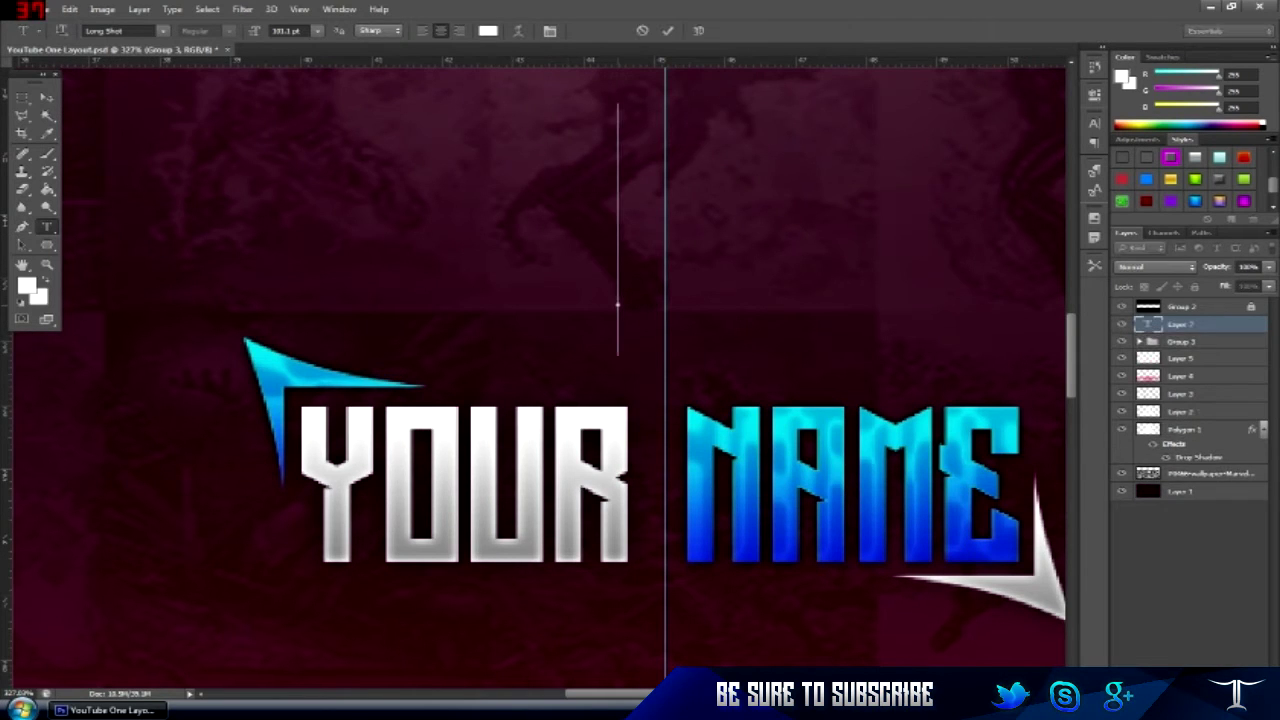
text(OFFICIAL CH)
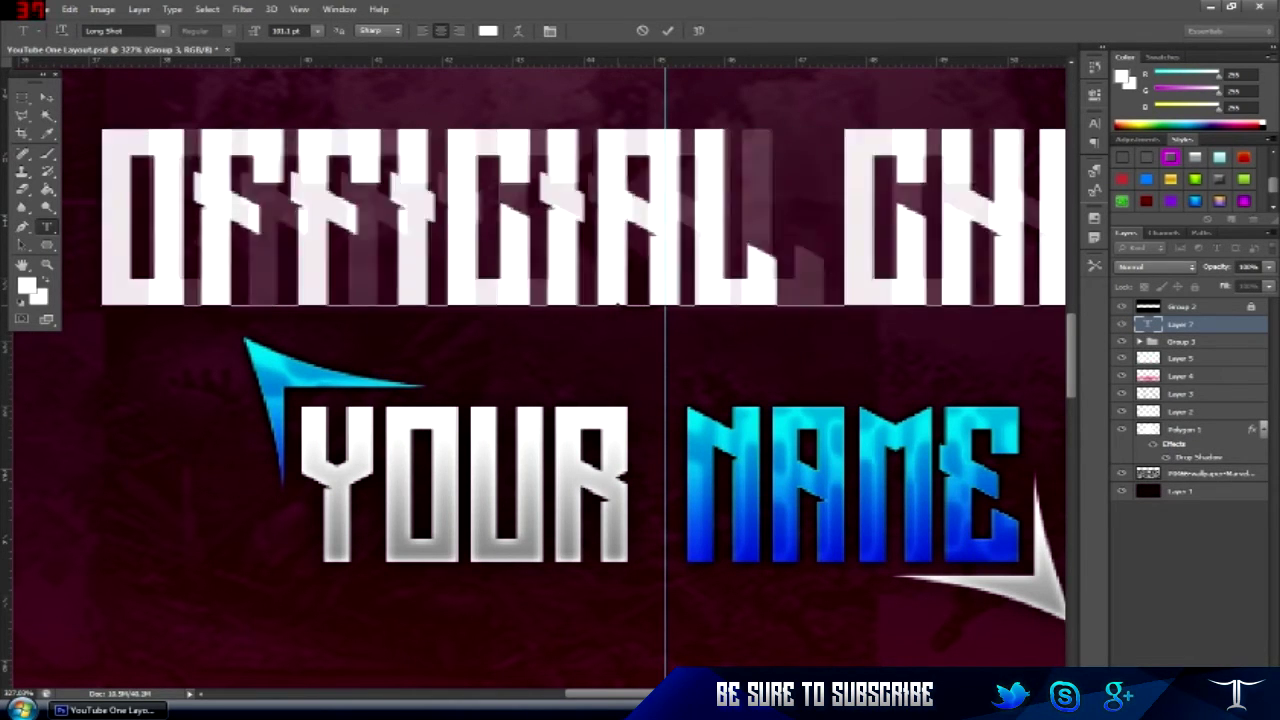
text(ANNE)
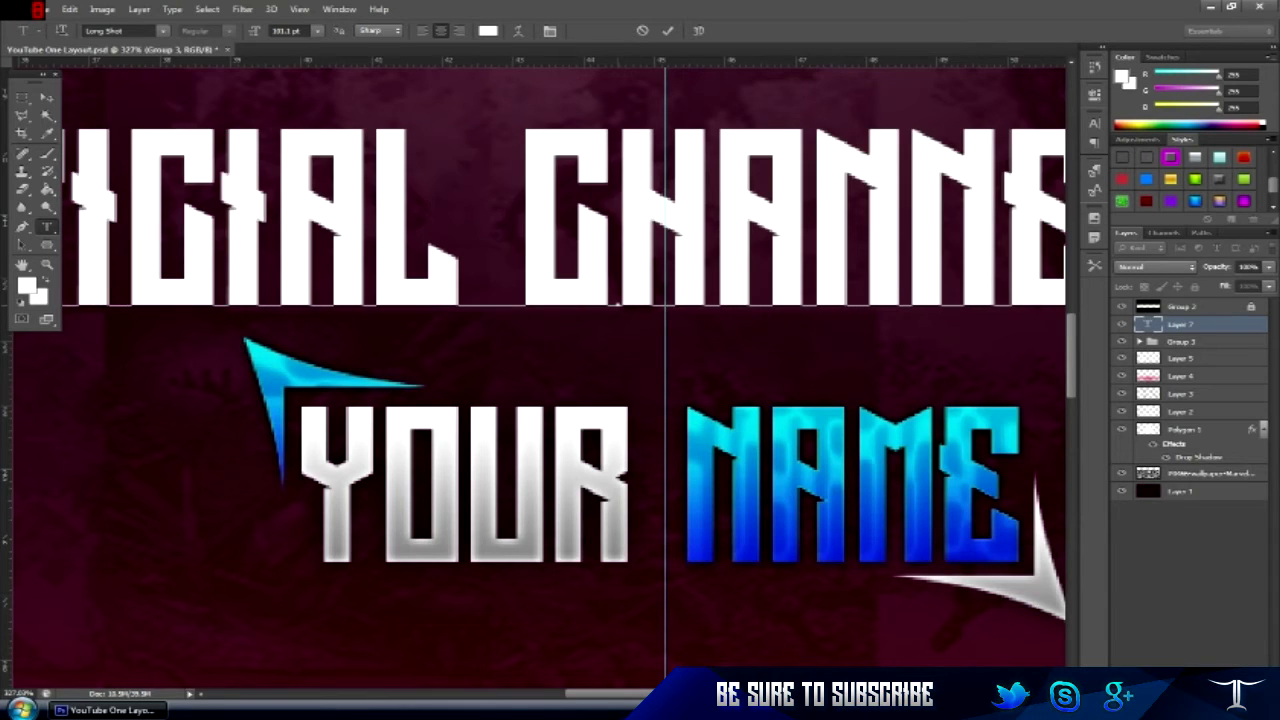
text(LEL OF)
key(ctrl+0)
key(ctrl+a)
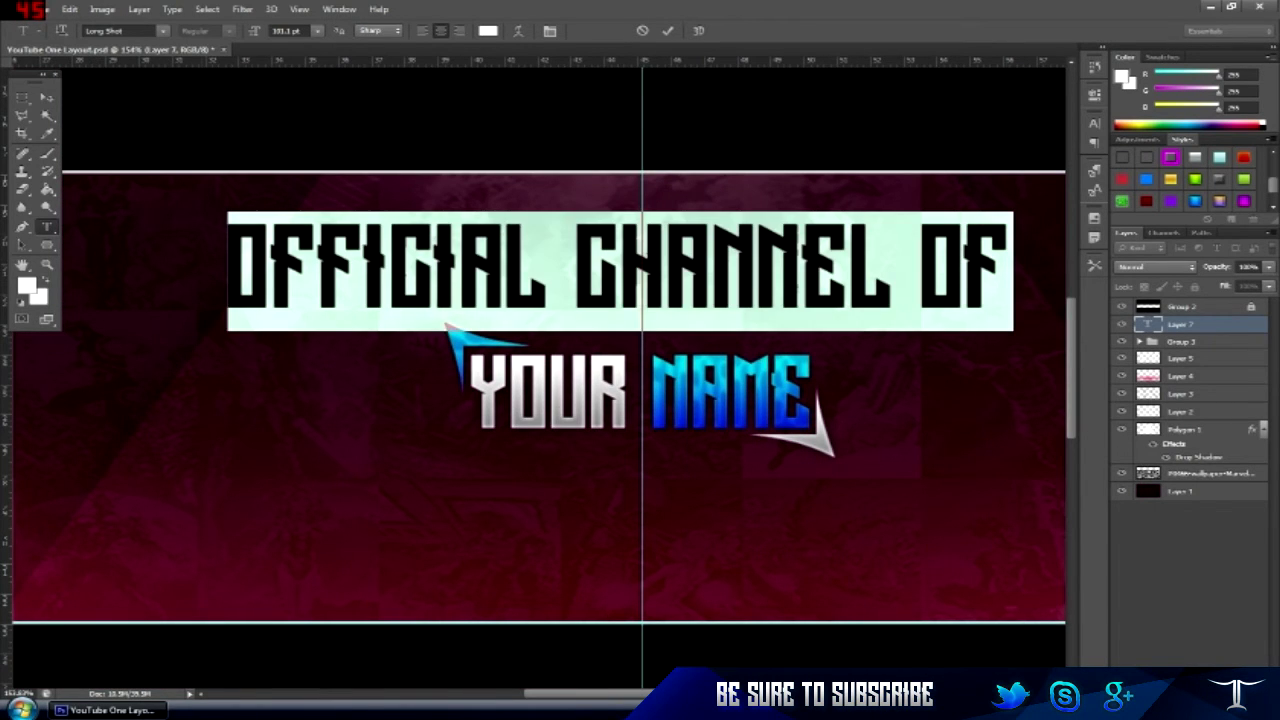
Set the line to Uni Sans Thin at a smaller size and commit it.
click(162, 31)
scroll(200, 280, down, 3)
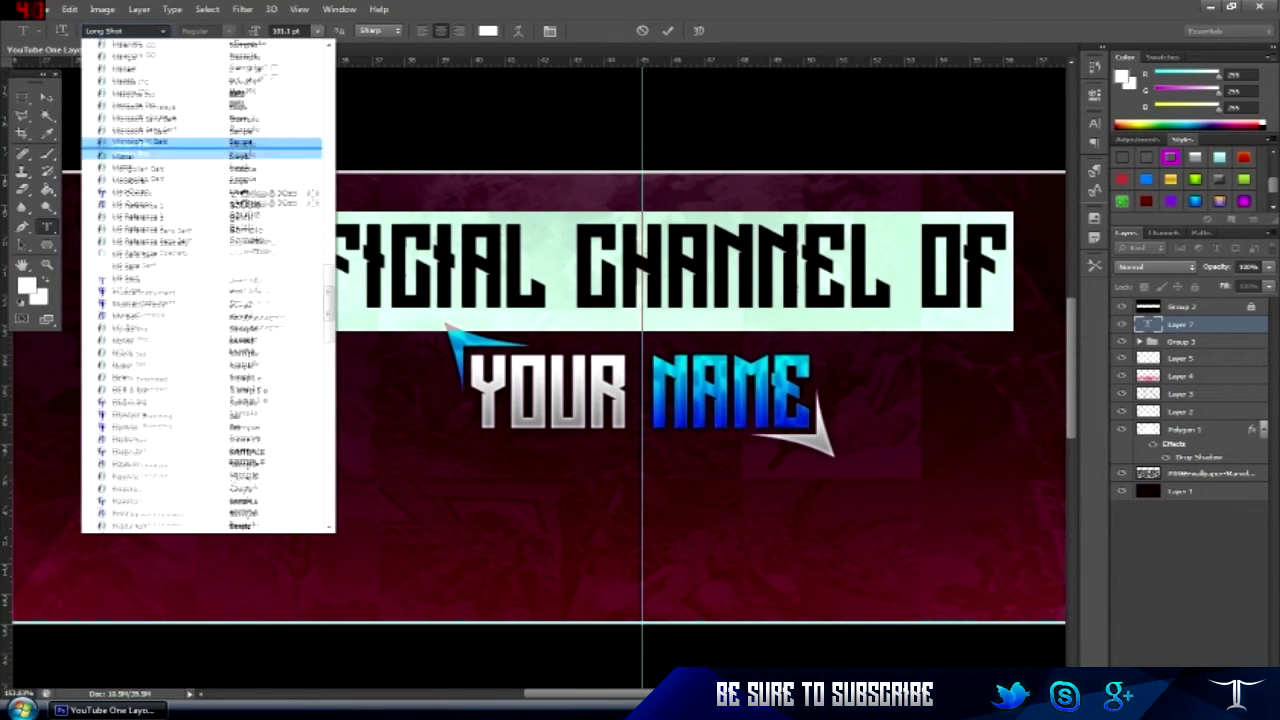
scroll(208, 285, down, 15)
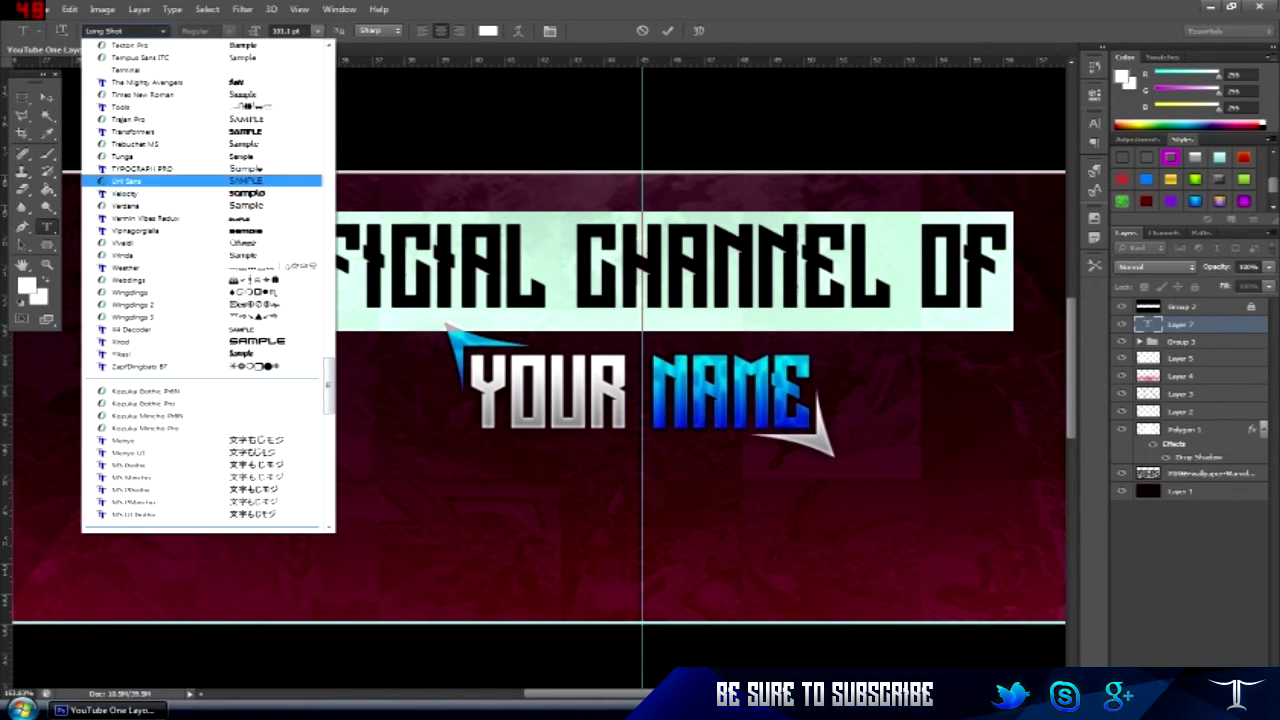
click(126, 181)
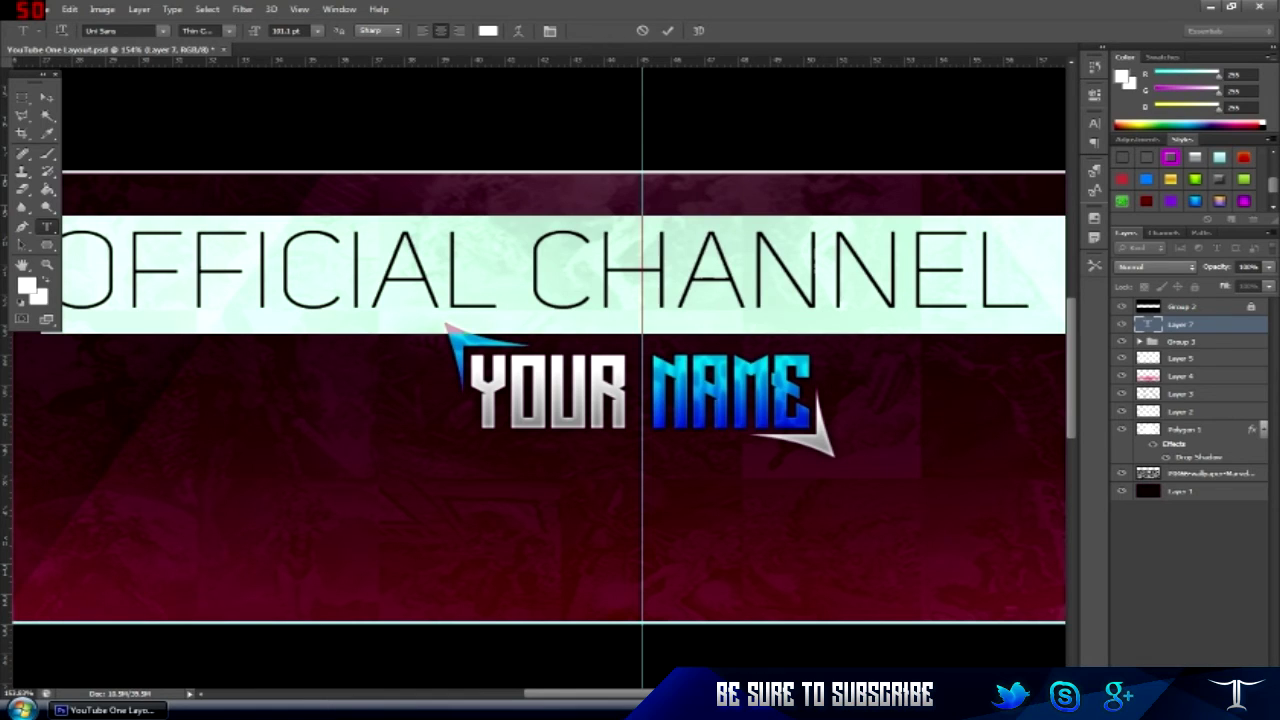
key(ctrl+shift+comma)
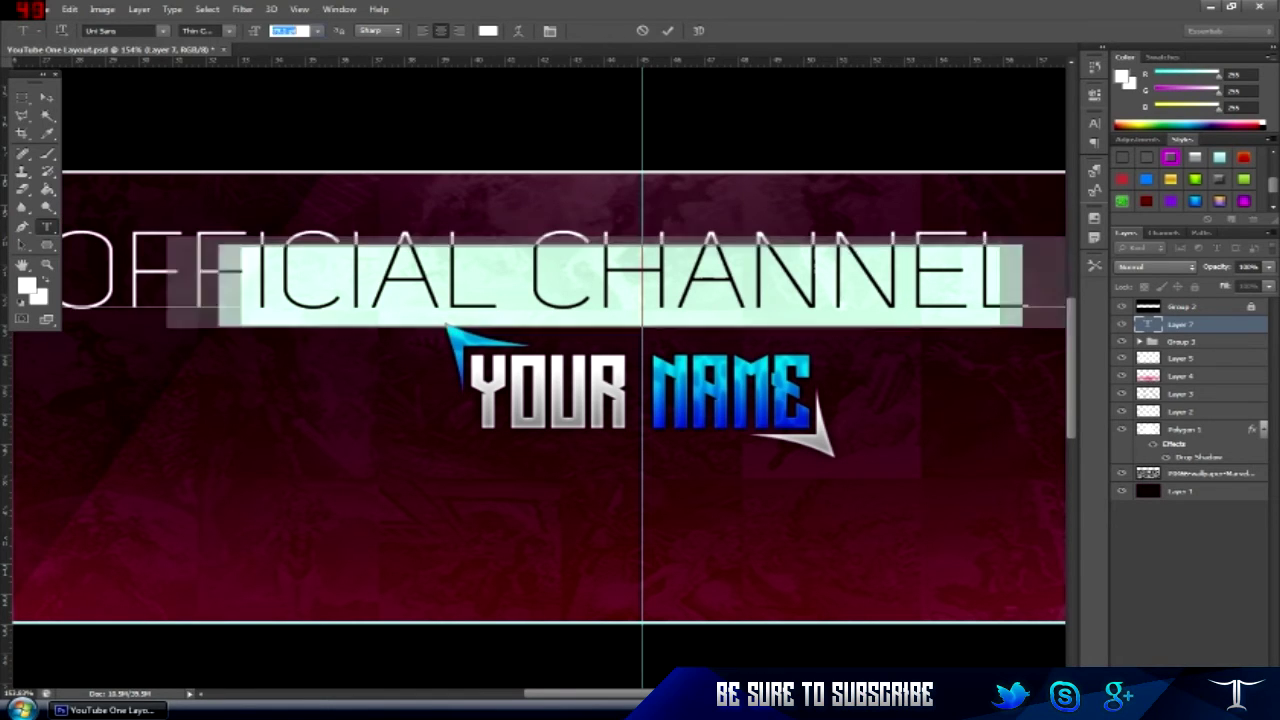
key(ctrl+shift+comma)
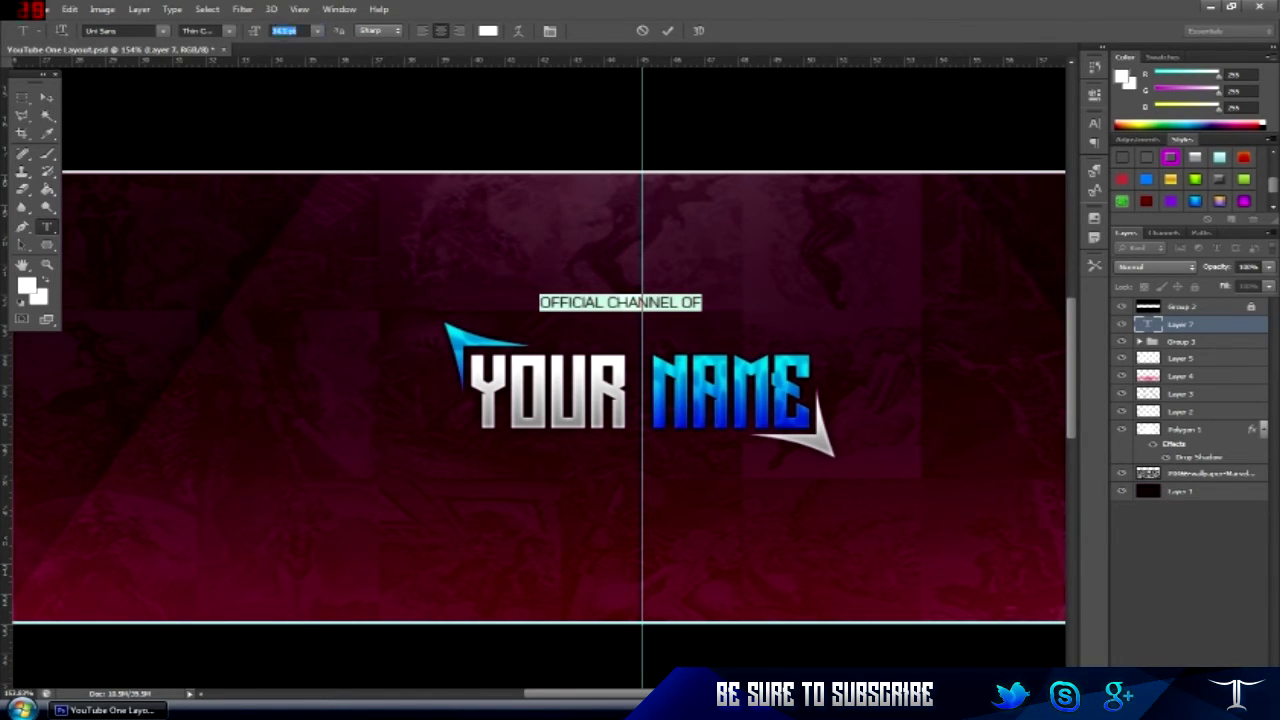
key(ctrl+Return)
Move OFFICIAL CHANNEL OF just above the YOUR NAME logo, then start a text line below it.
key(v)
drag(609, 272, 630, 306)
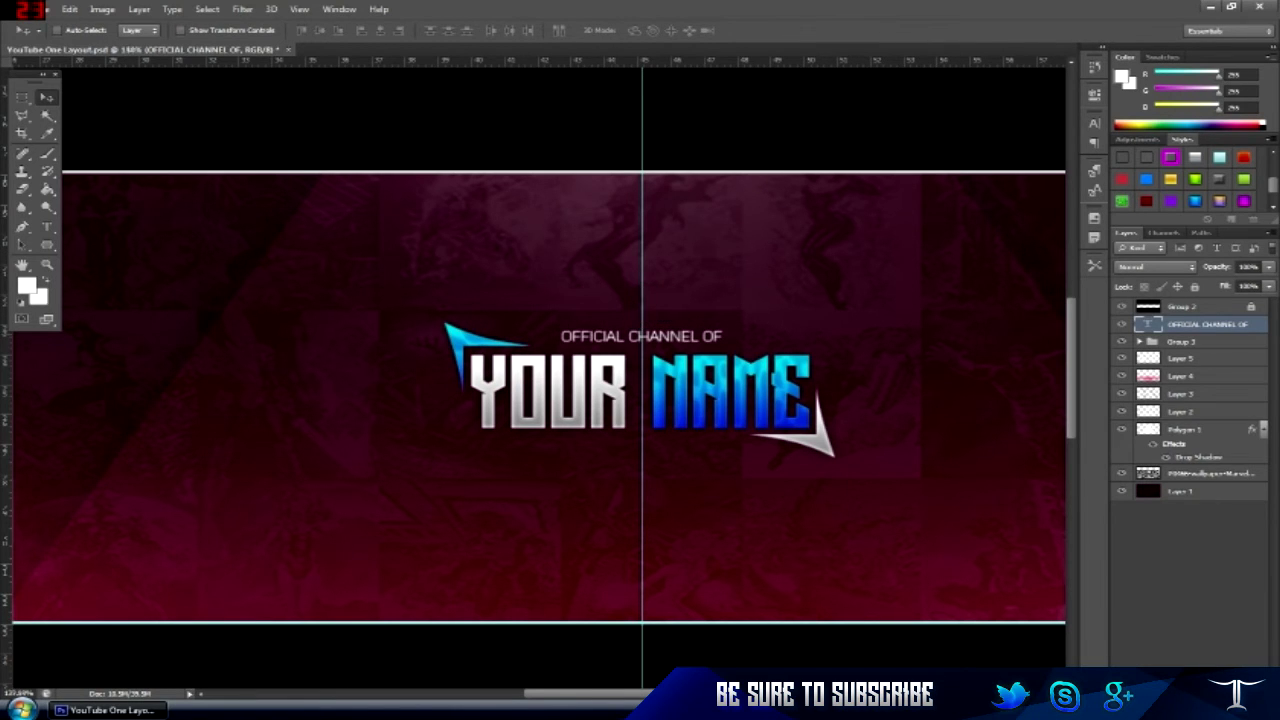
scroll(540, 380, down, 3)
scroll(540, 380, up, 6)
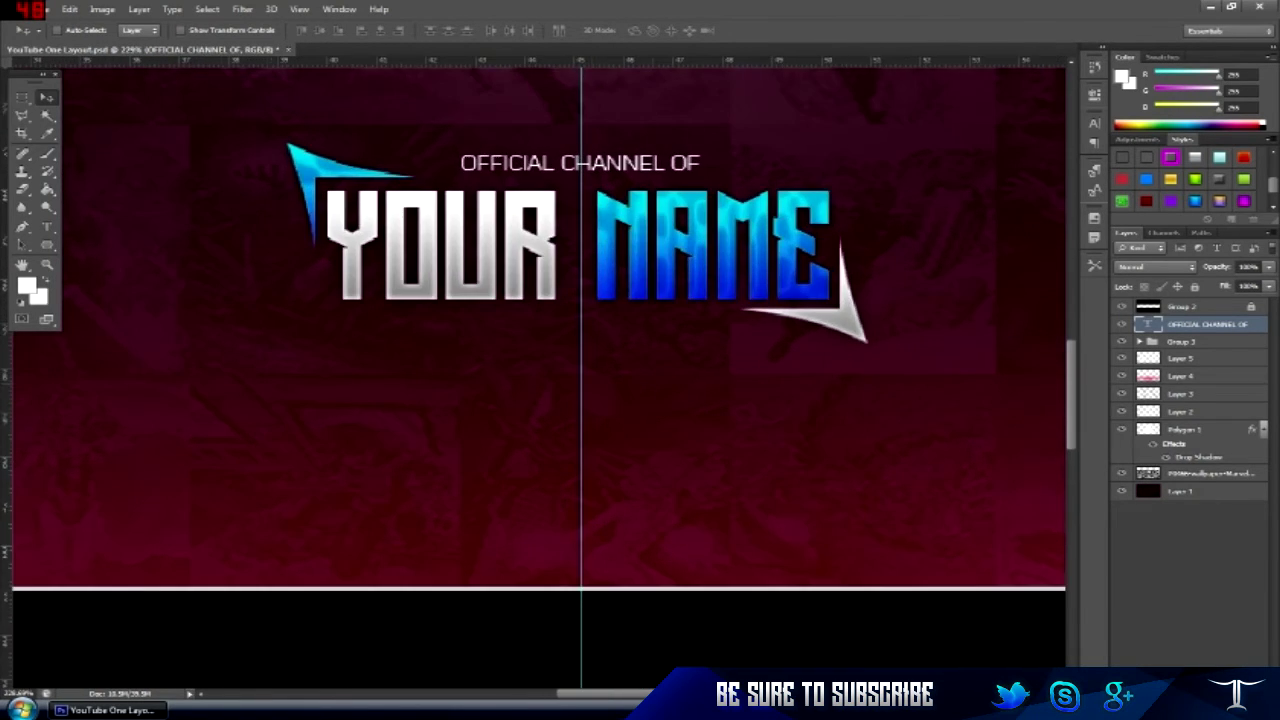
scroll(580, 281, up, 1)
scroll(540, 360, up, 1)
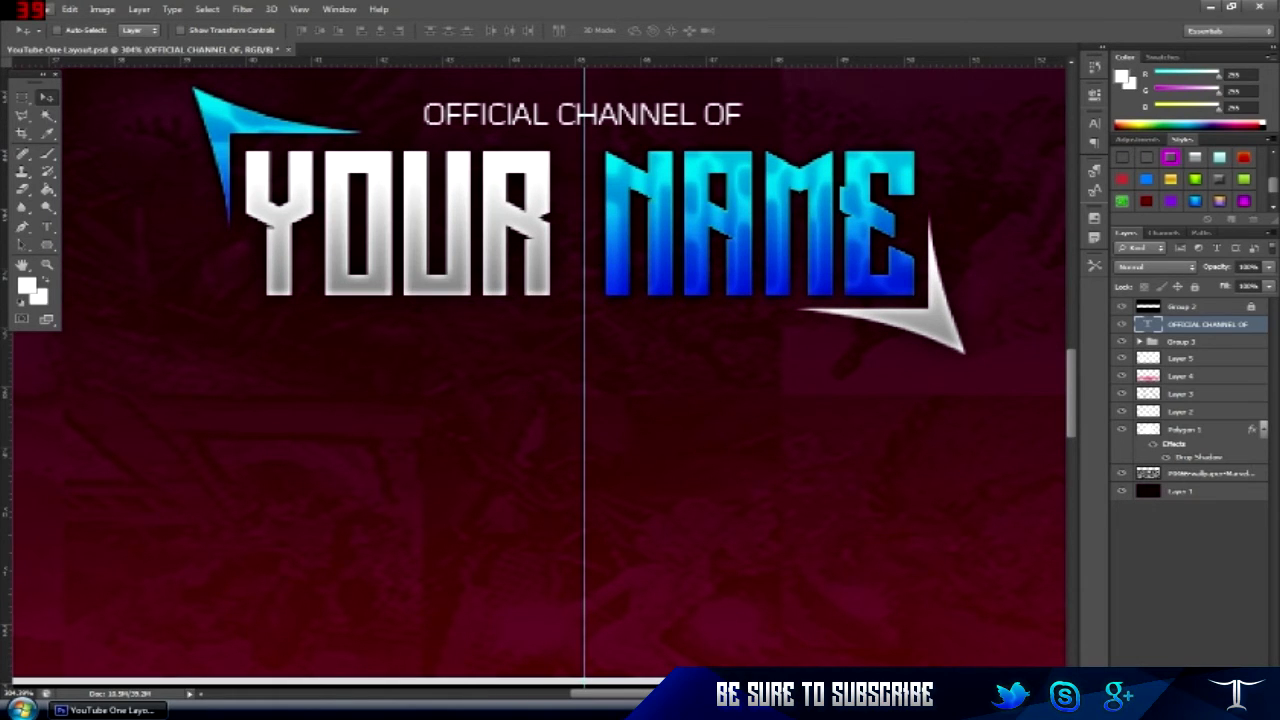
key(alt+f)
key(Right)
key(Escape)
key(t)
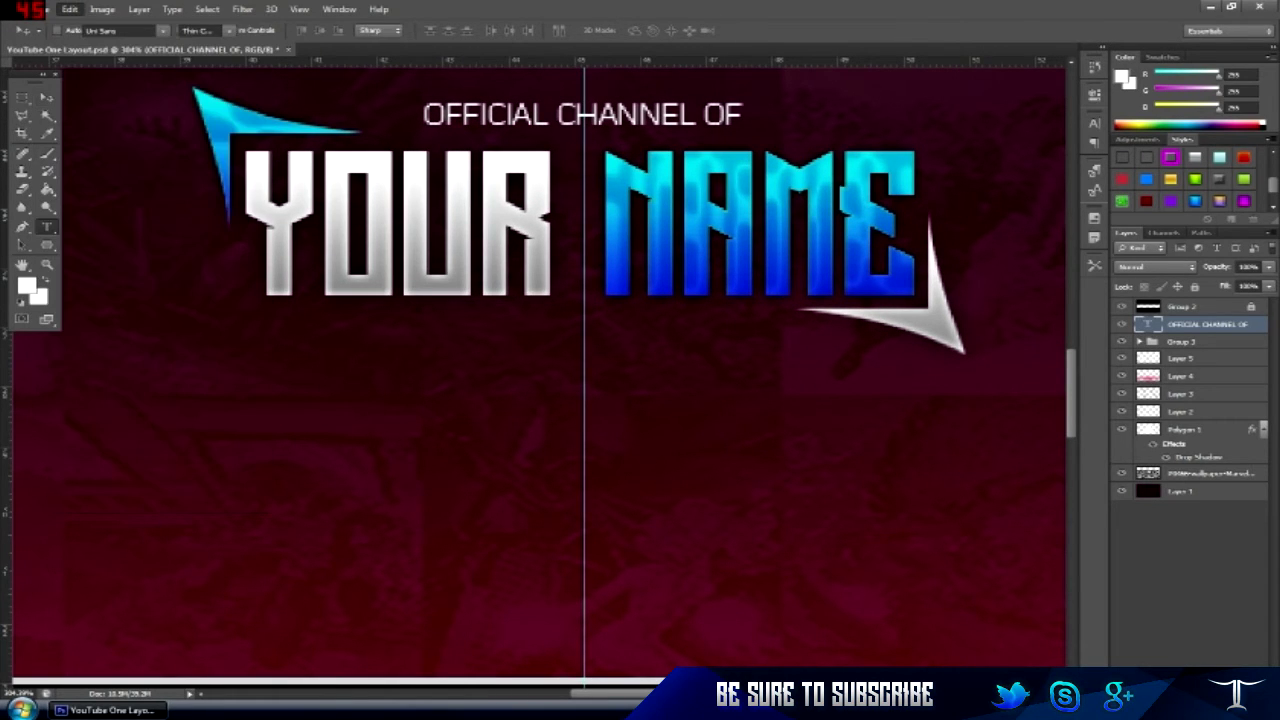
click(411, 460)
Type 'STAY CONNECTED' below the logo and nudge it up into place.
text(STAY CONNECTED)
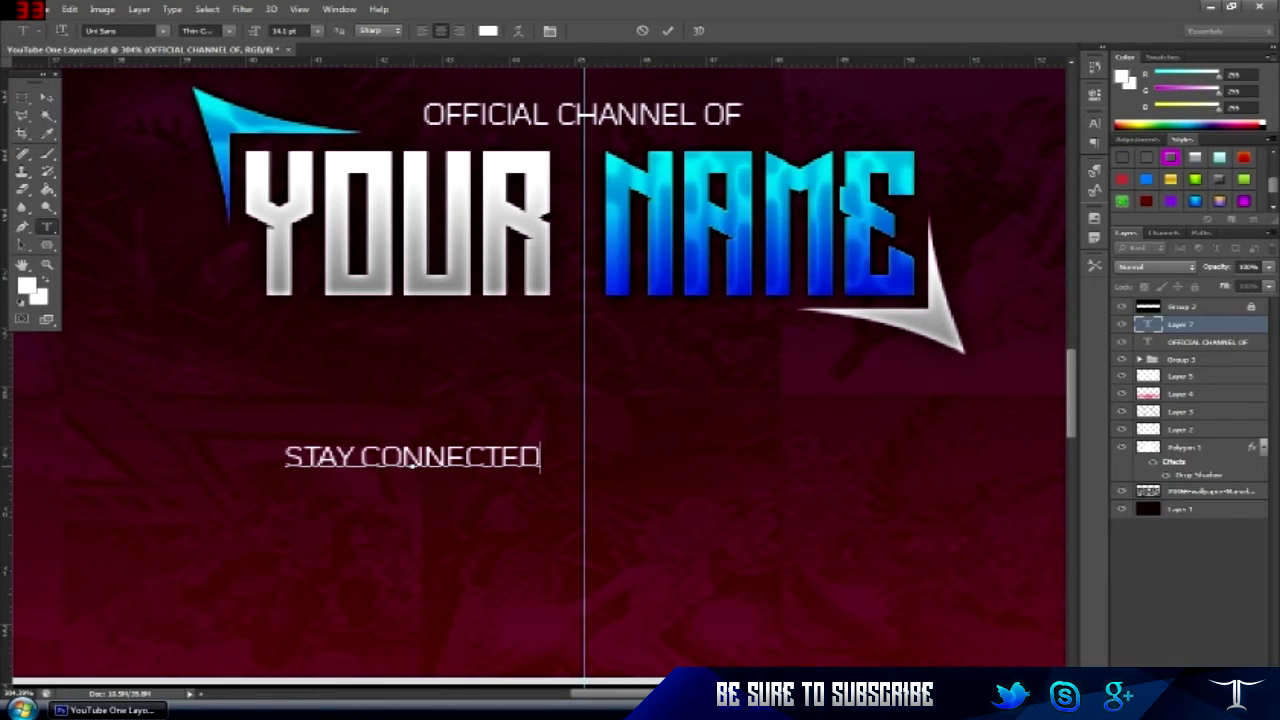
drag(411, 459, 435, 432)
key(ctrl+Return)
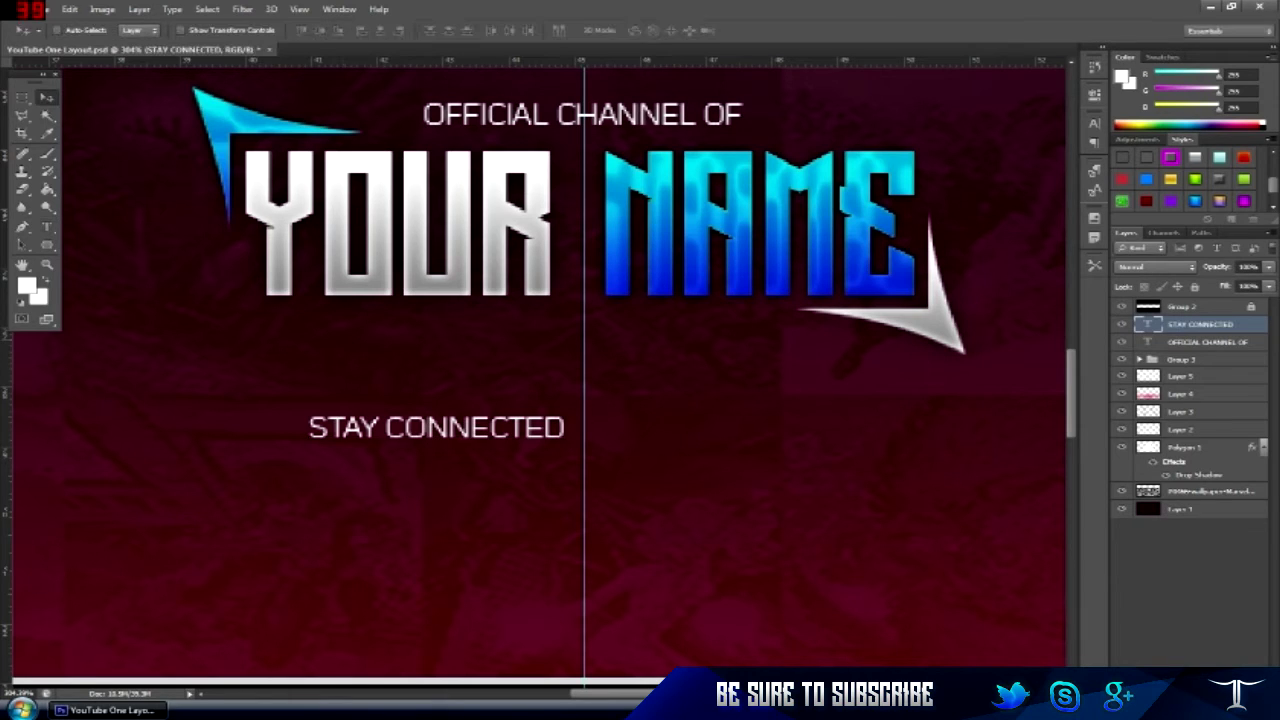
drag(438, 410, 435, 396)
Place the white Twitter bird image from the dRAWING folder into the banner.
click(40, 9)
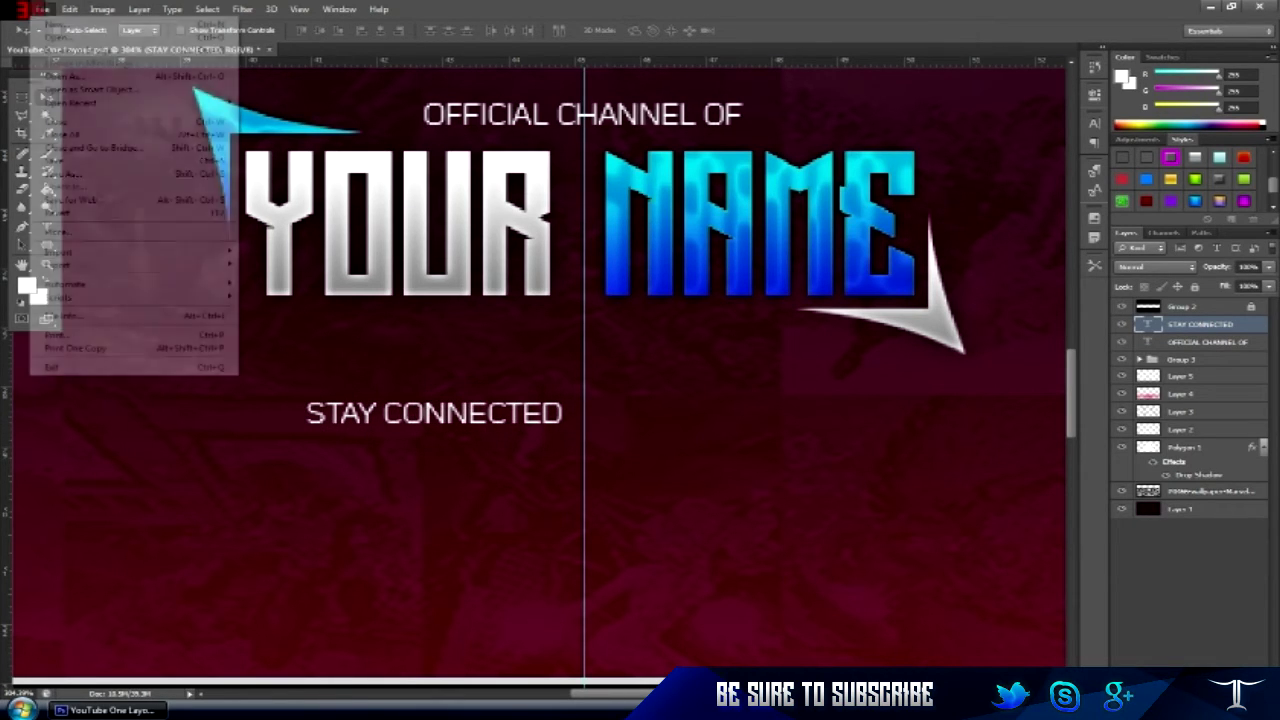
click(60, 232)
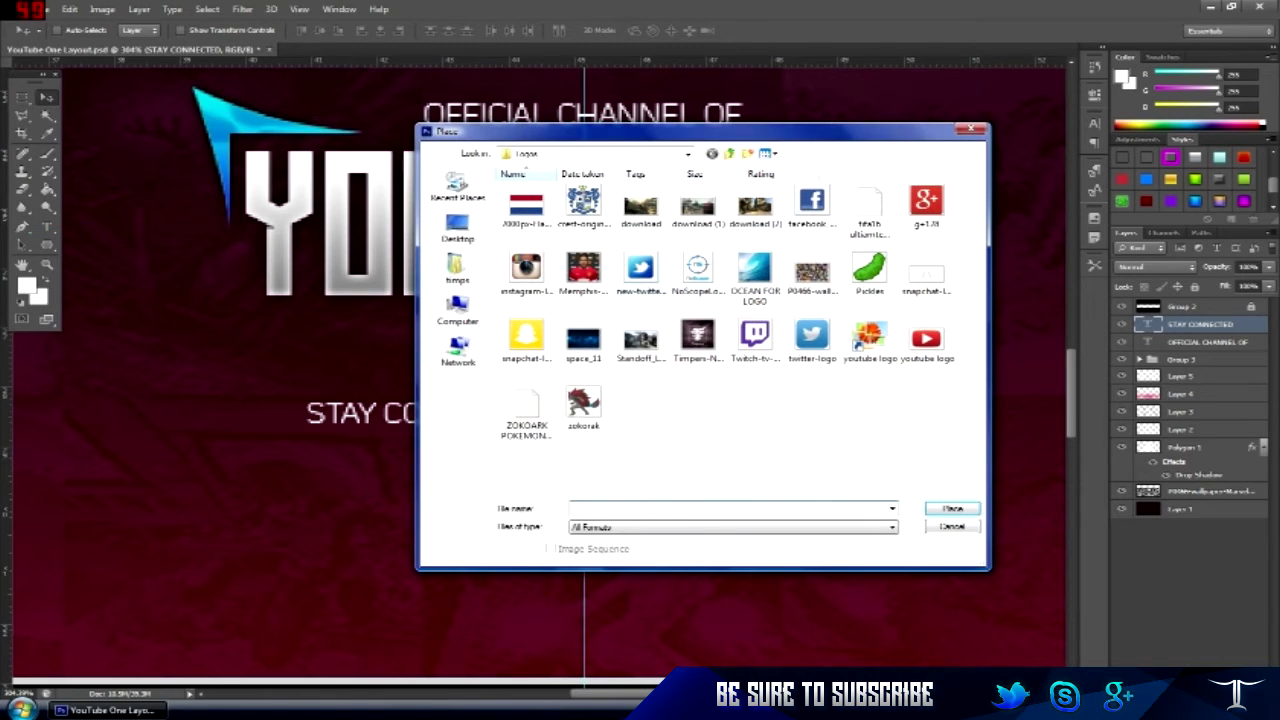
key(BackSpace)
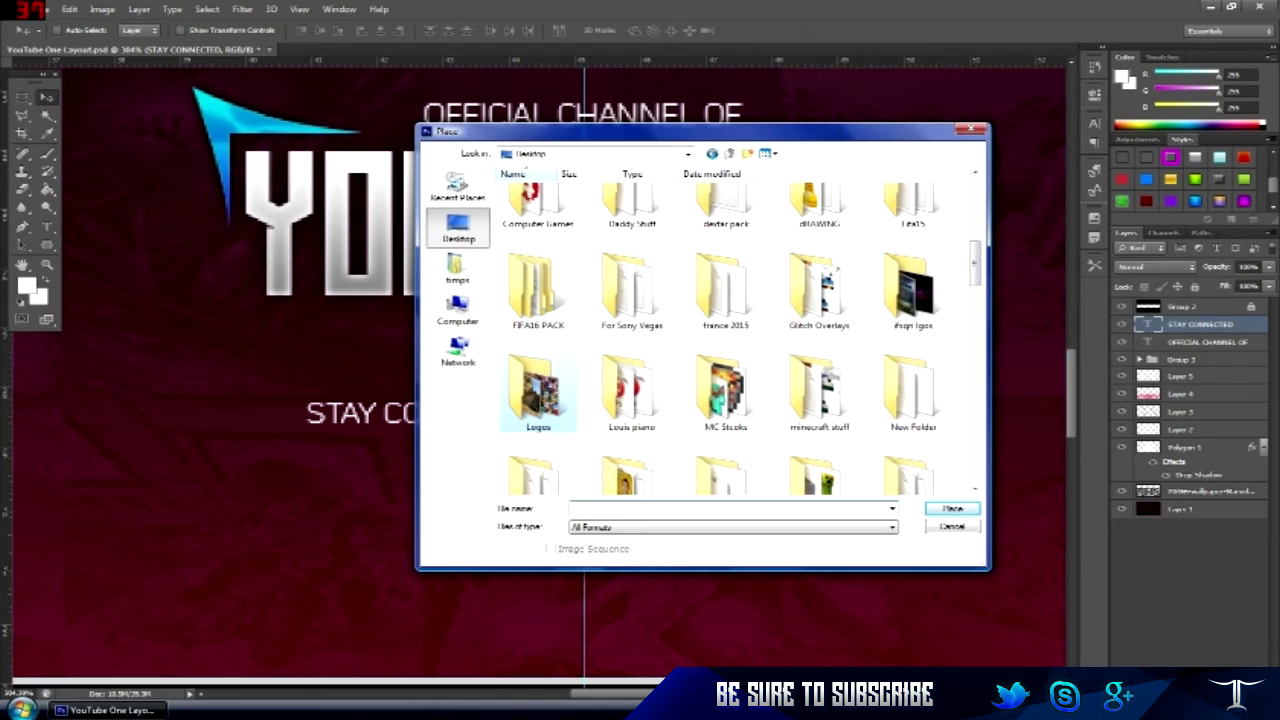
double_click(818, 205)
scroll(737, 330, down, 5)
scroll(737, 330, down, 10)
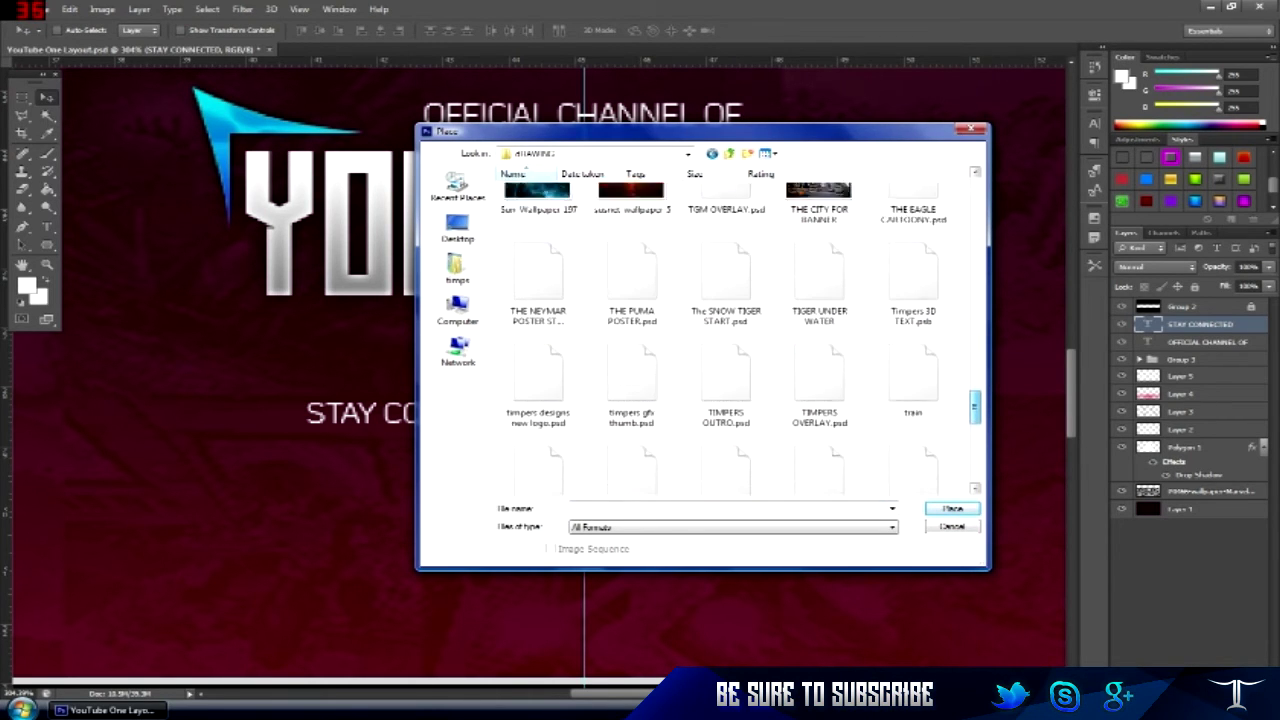
scroll(737, 330, down, 3)
double_click(534, 352)
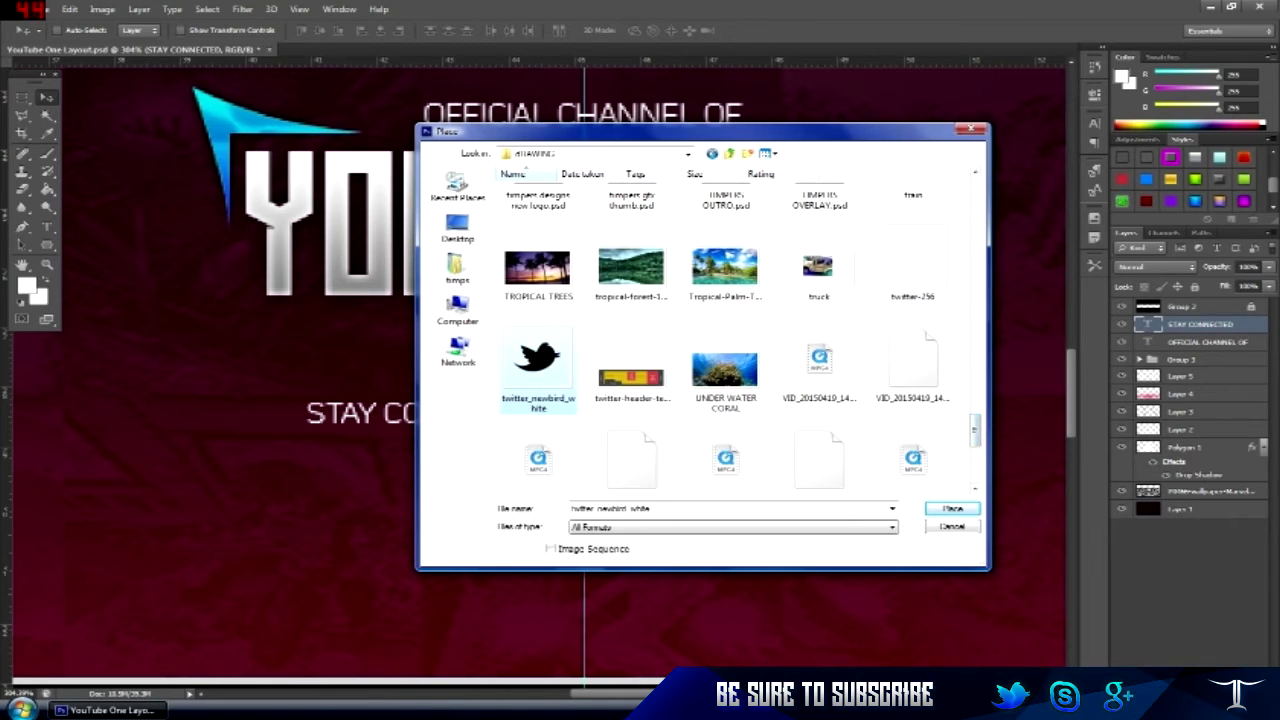
key(Return)
Rasterize the Twitter bird layer and scale it down beside STAY CONNECTED.
right_click(1210, 324)
click(1045, 309)
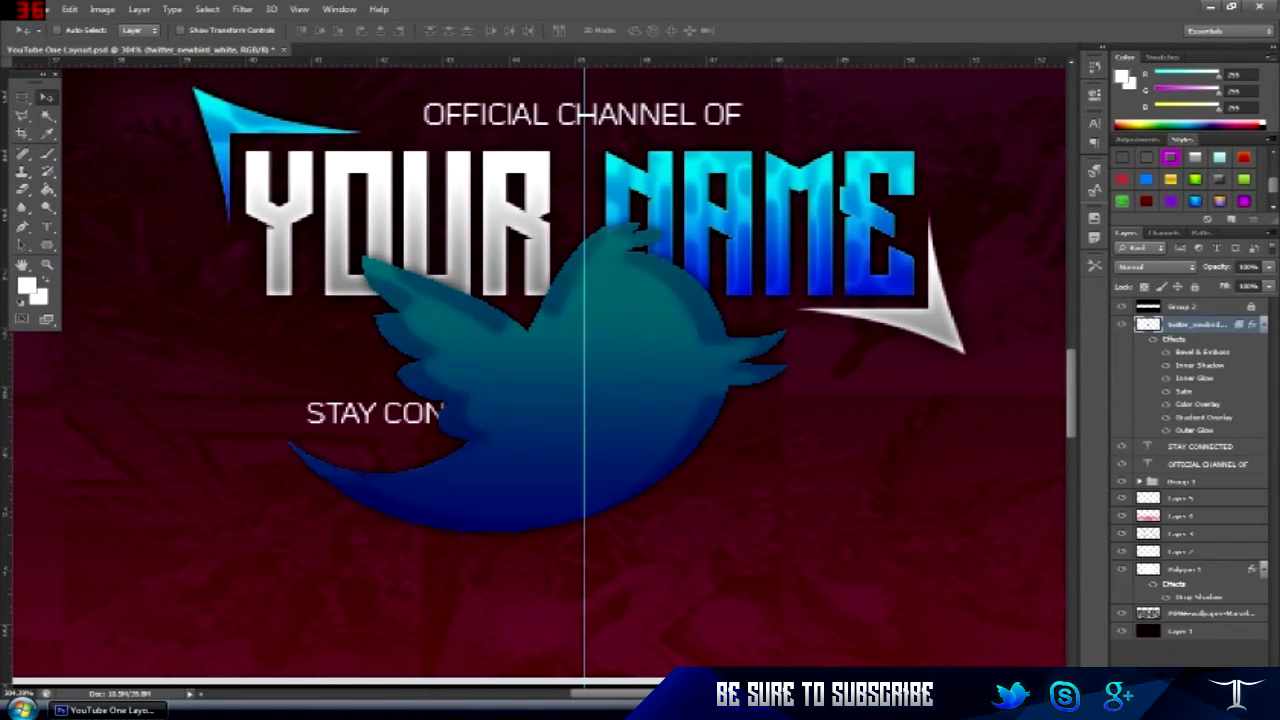
key(ctrl+t)
drag(788, 224, 594, 413)
key(Return)
key(ctrl+t)
scroll(628, 412, up, 2)
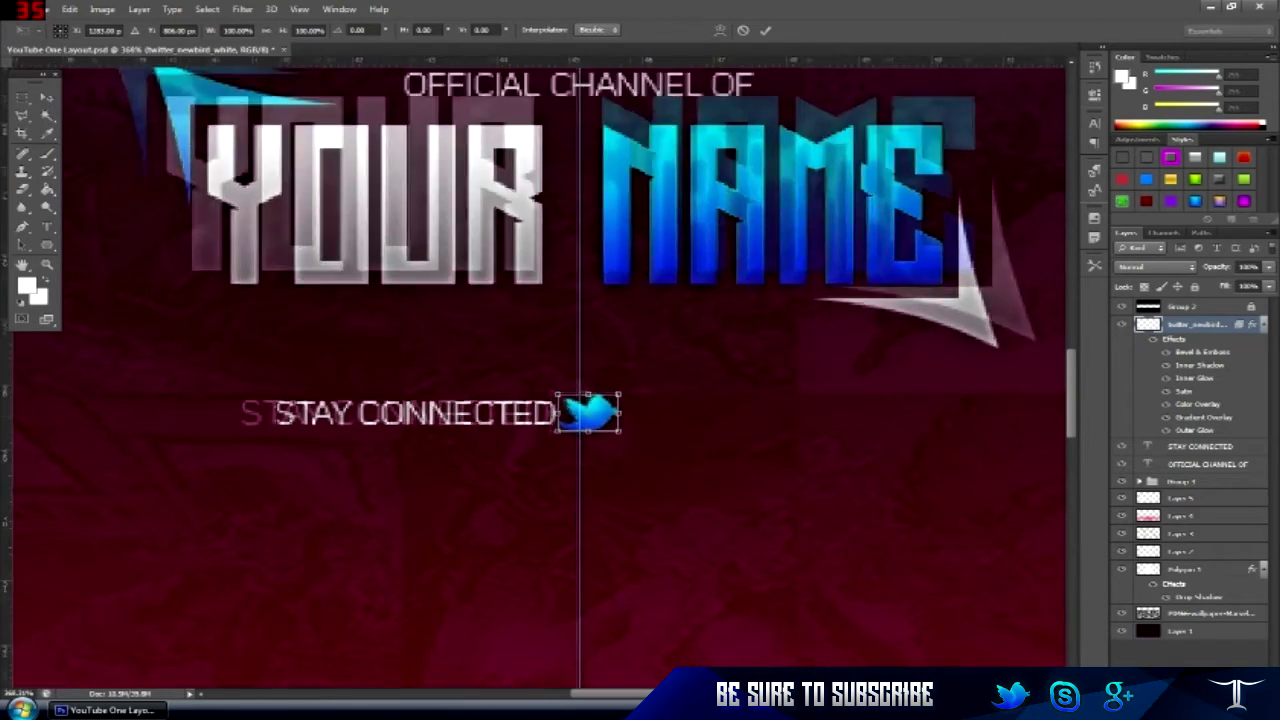
drag(616, 389, 613, 393)
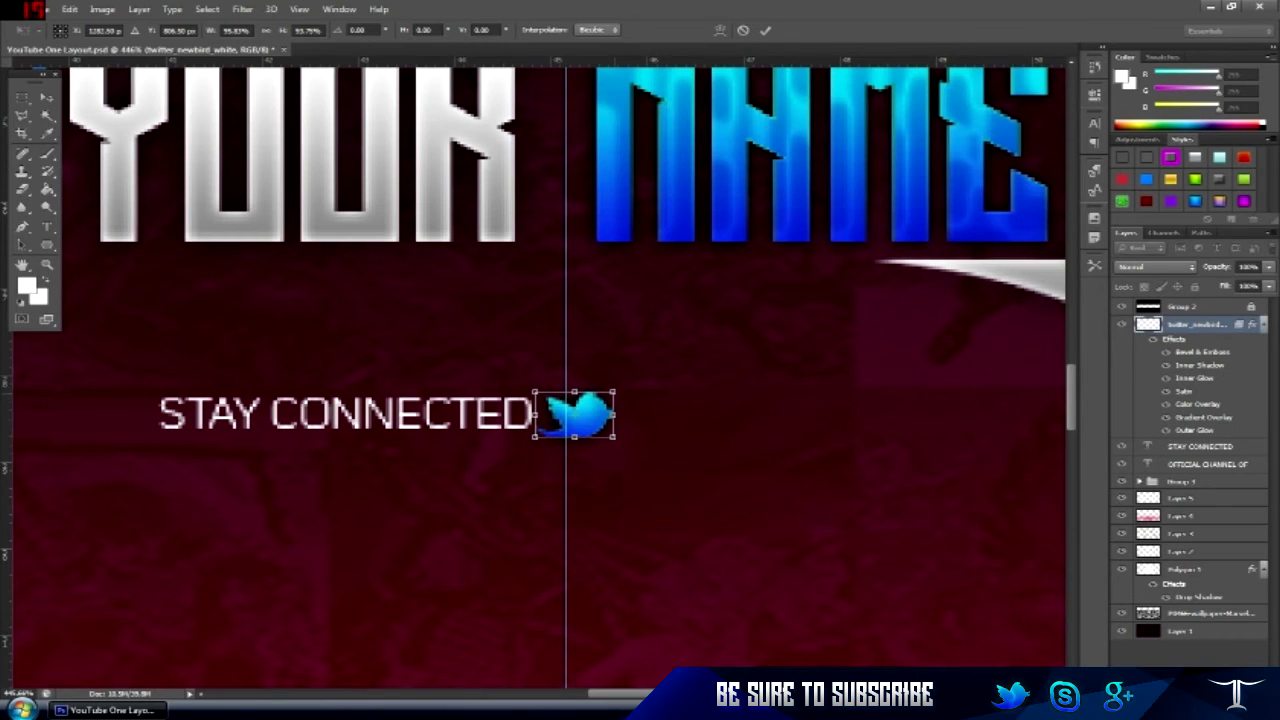
key(Return)
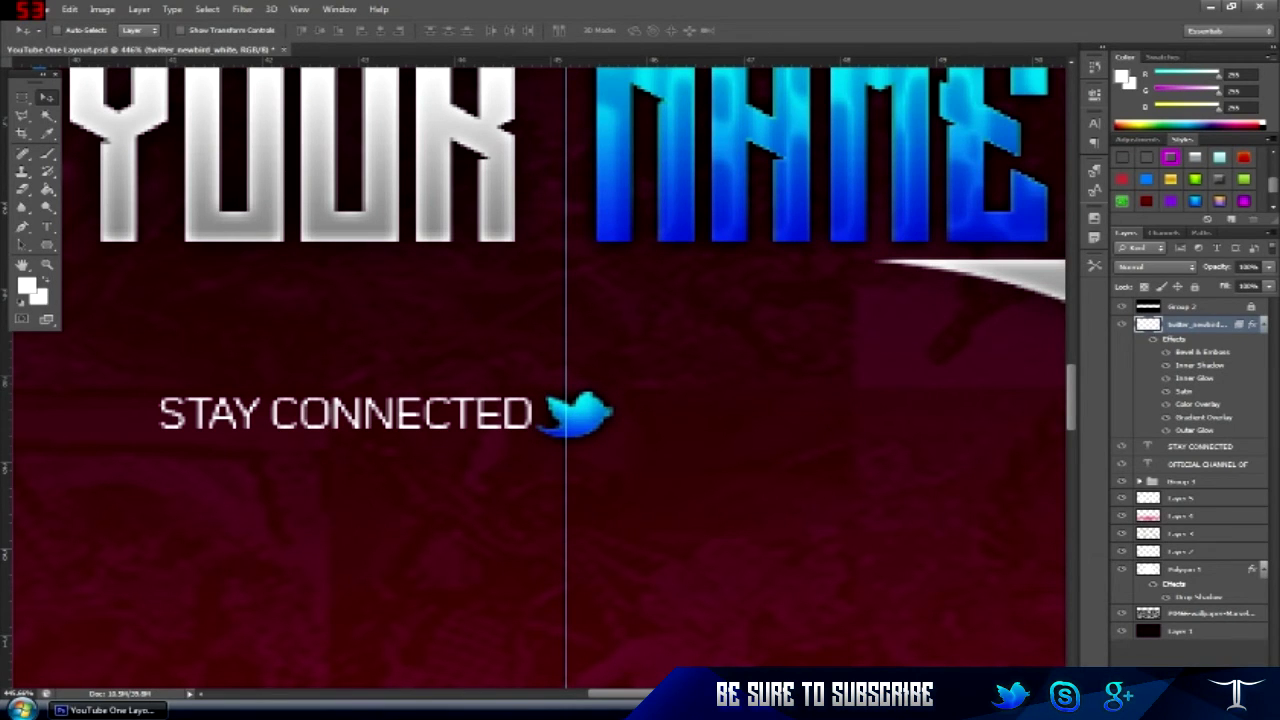
Move STAY CONNECTED so it sits centred above the Twitter bird.
click(1199, 446)
key(ctrl+t)
drag(348, 415, 536, 378)
drag(627, 356, 657, 326)
key(Return)
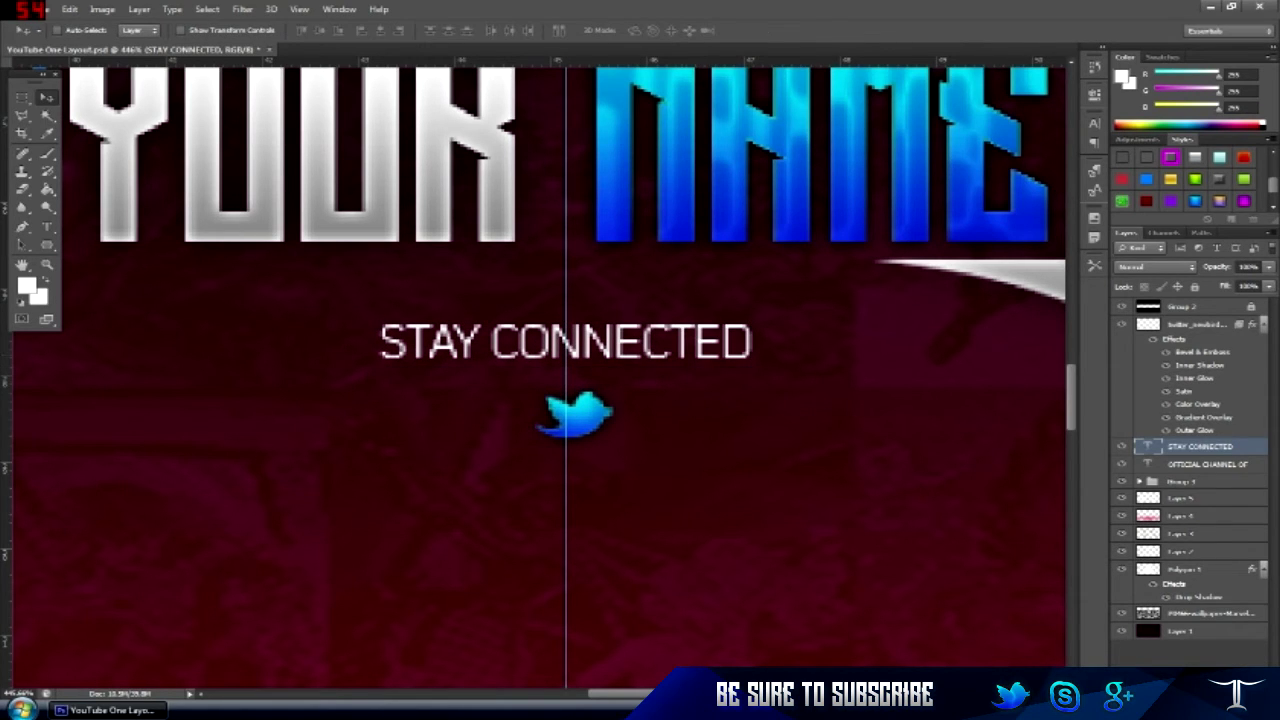
Enlarge the Twitter bird slightly and centre it under STAY CONNECTED.
click(1195, 324)
key(ctrl+t)
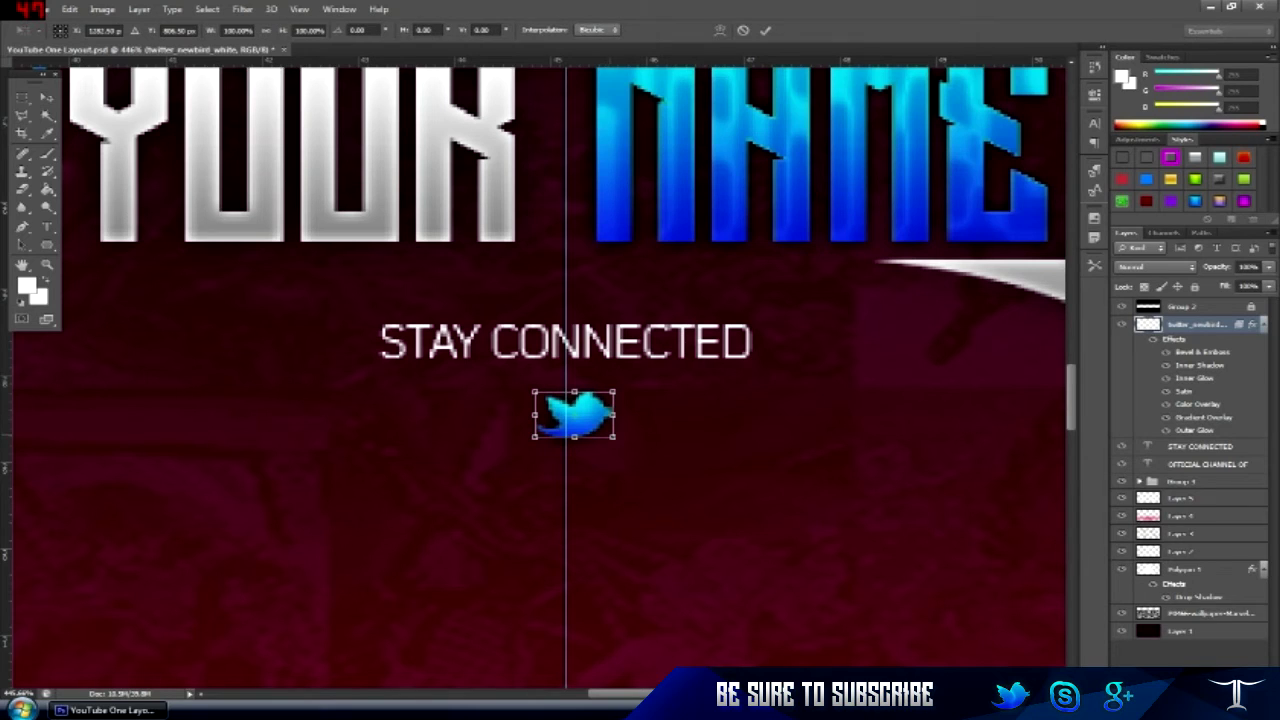
drag(614, 392, 589, 384)
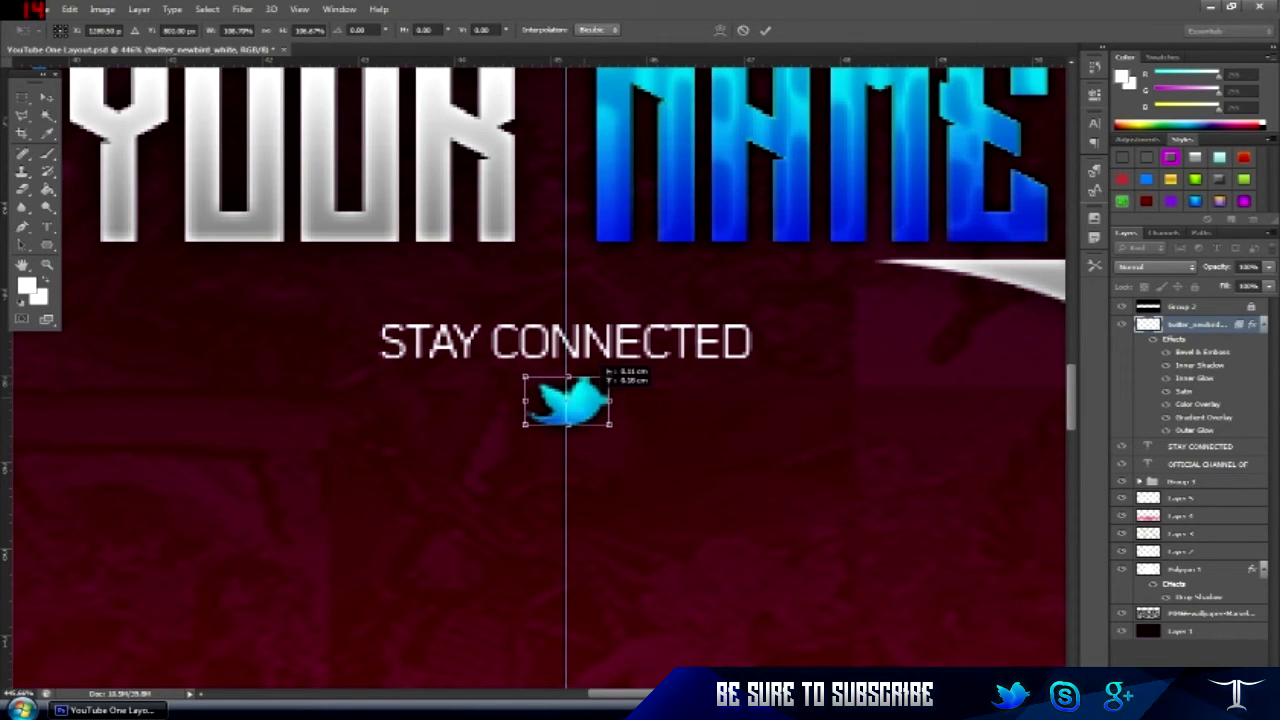
key(Return)
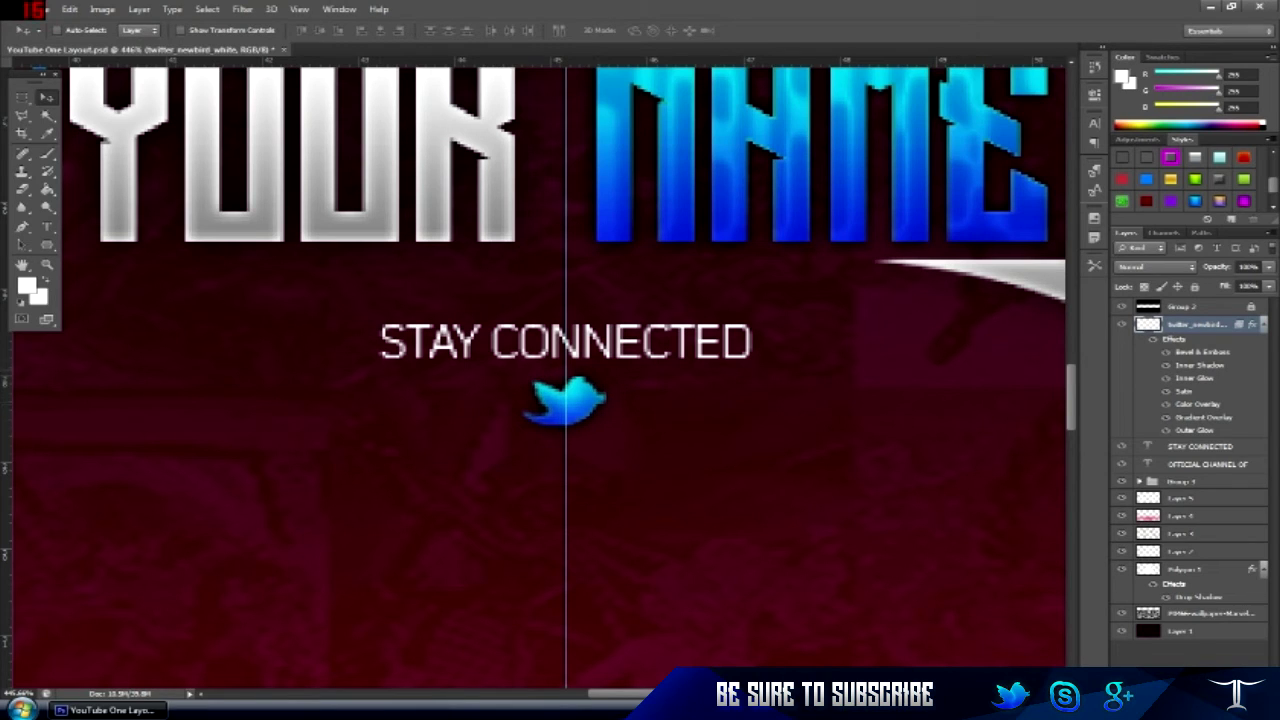
key(t)
click(481, 515)
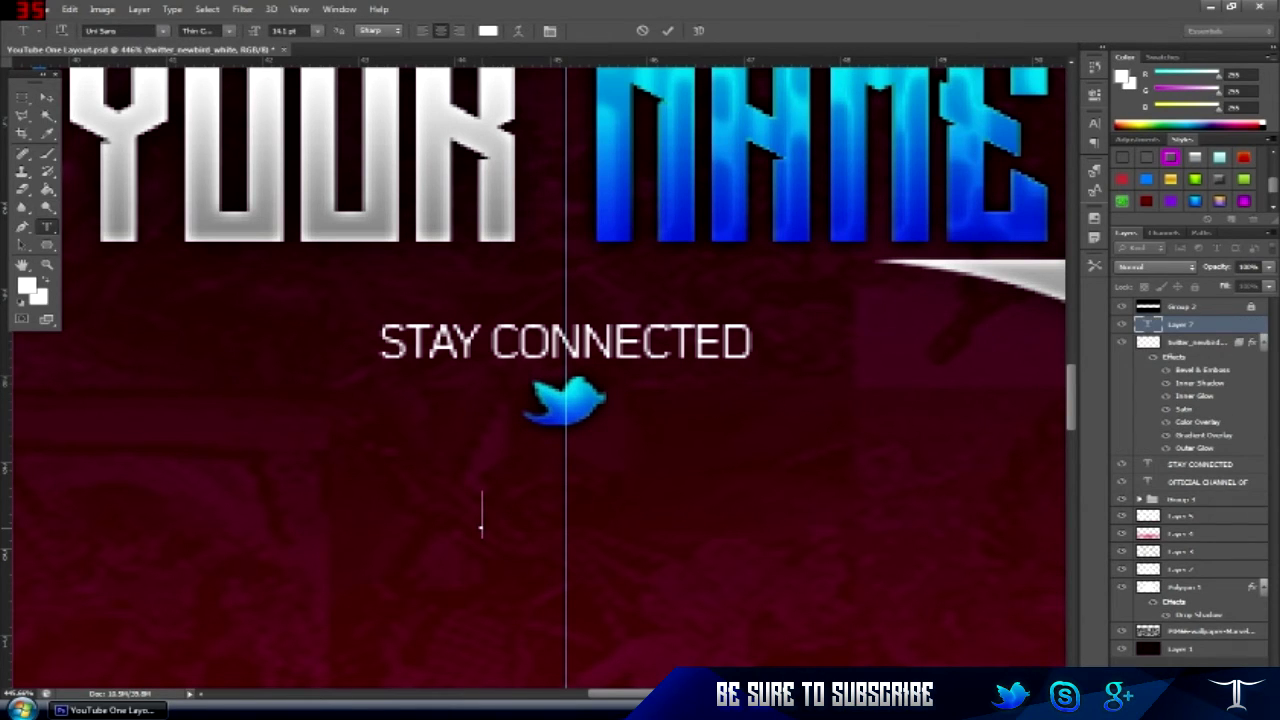
text(@YOURNAME)
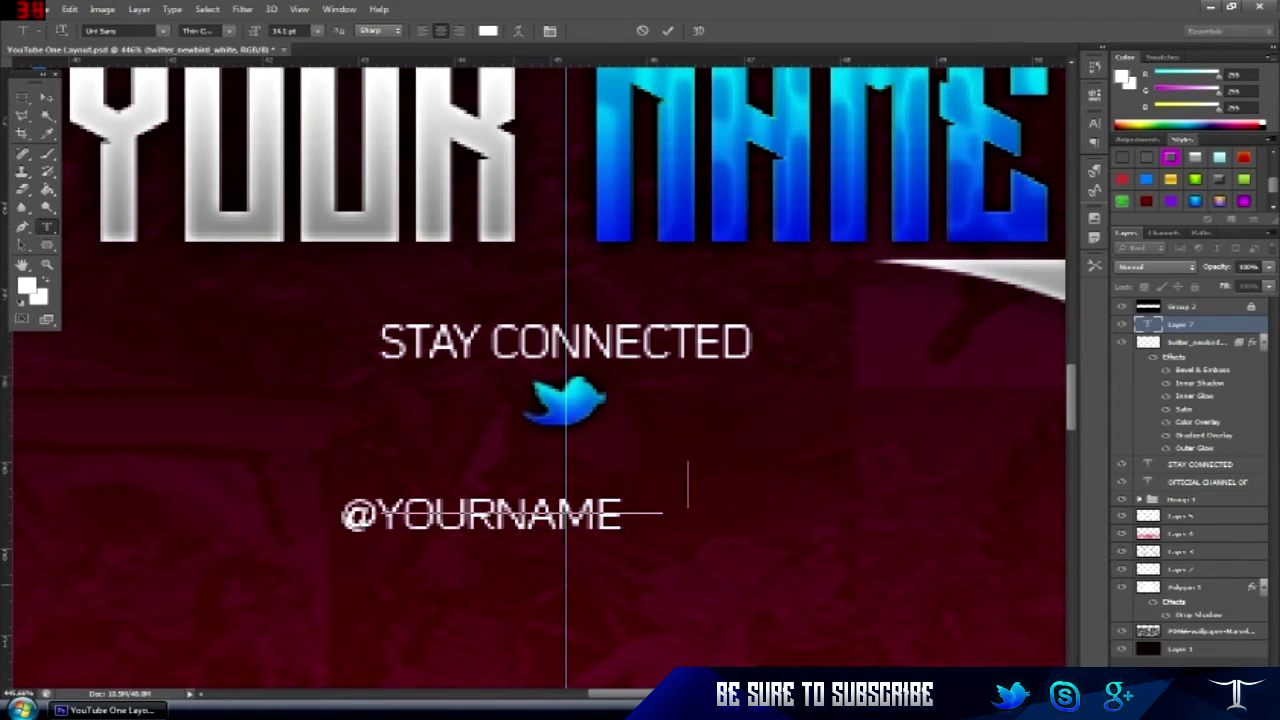
drag(480, 515, 566, 462)
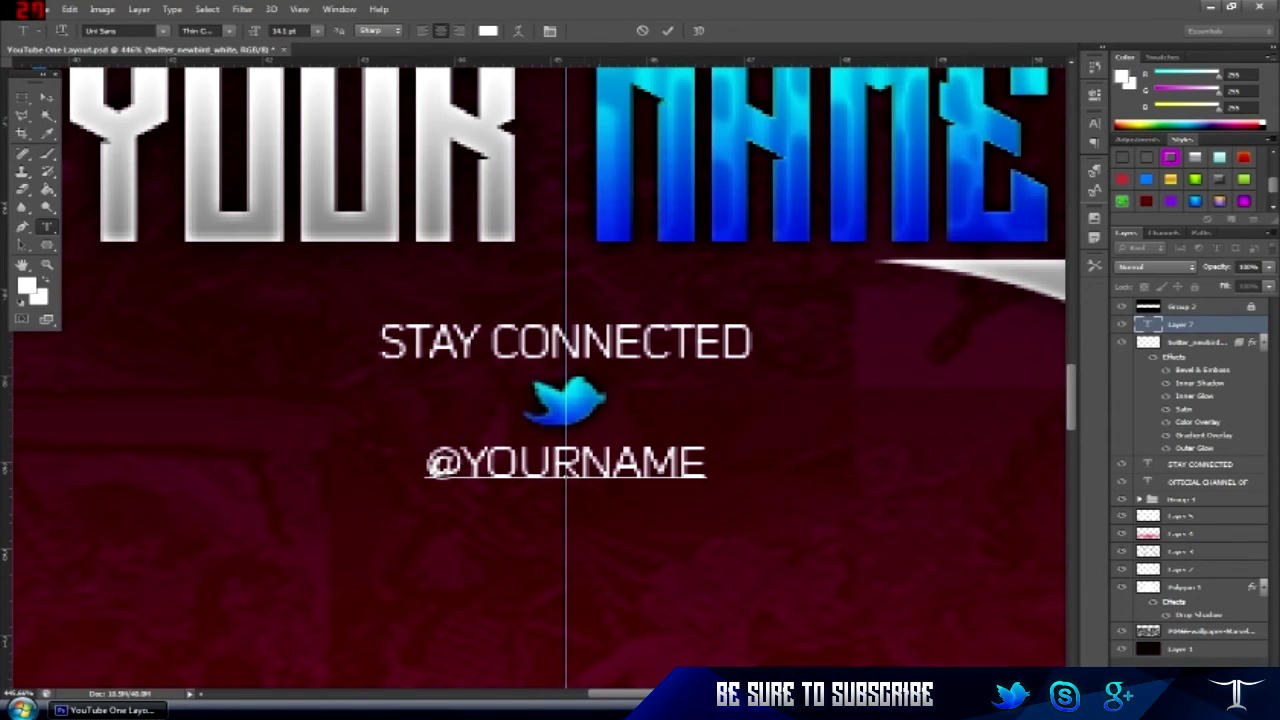
drag(566, 467, 566, 463)
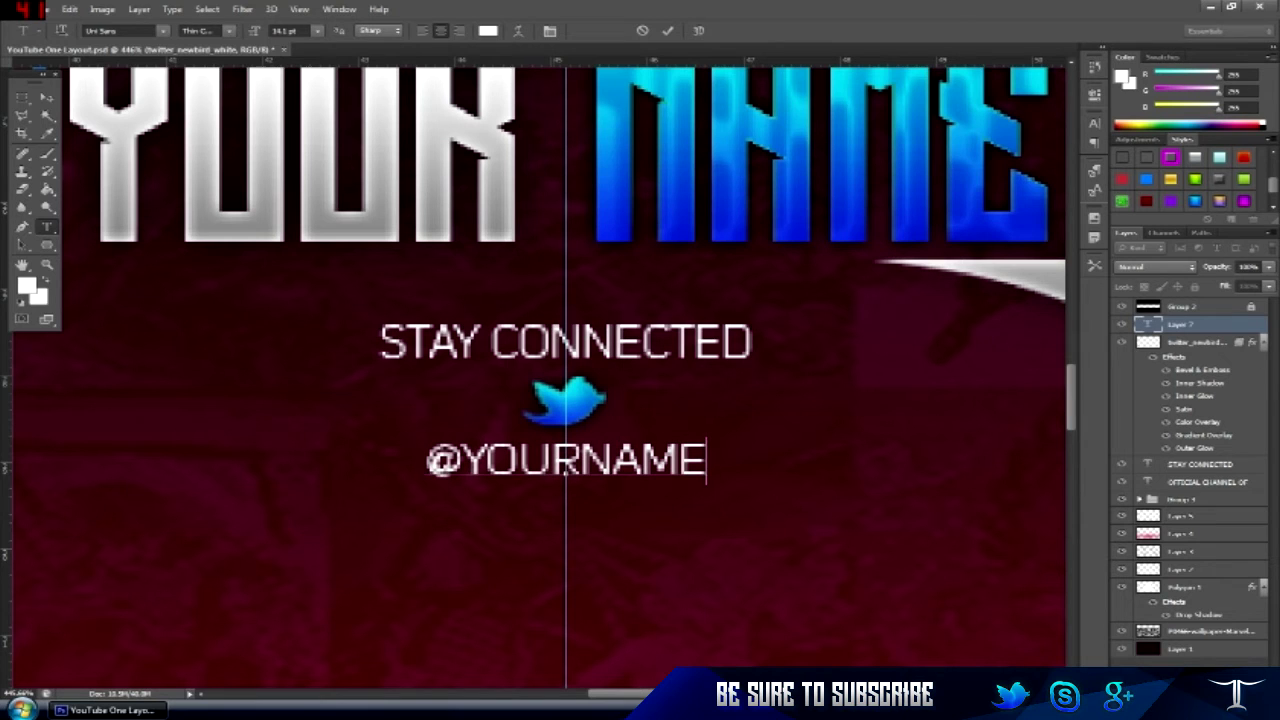
key(v)
key(ctrl+0)
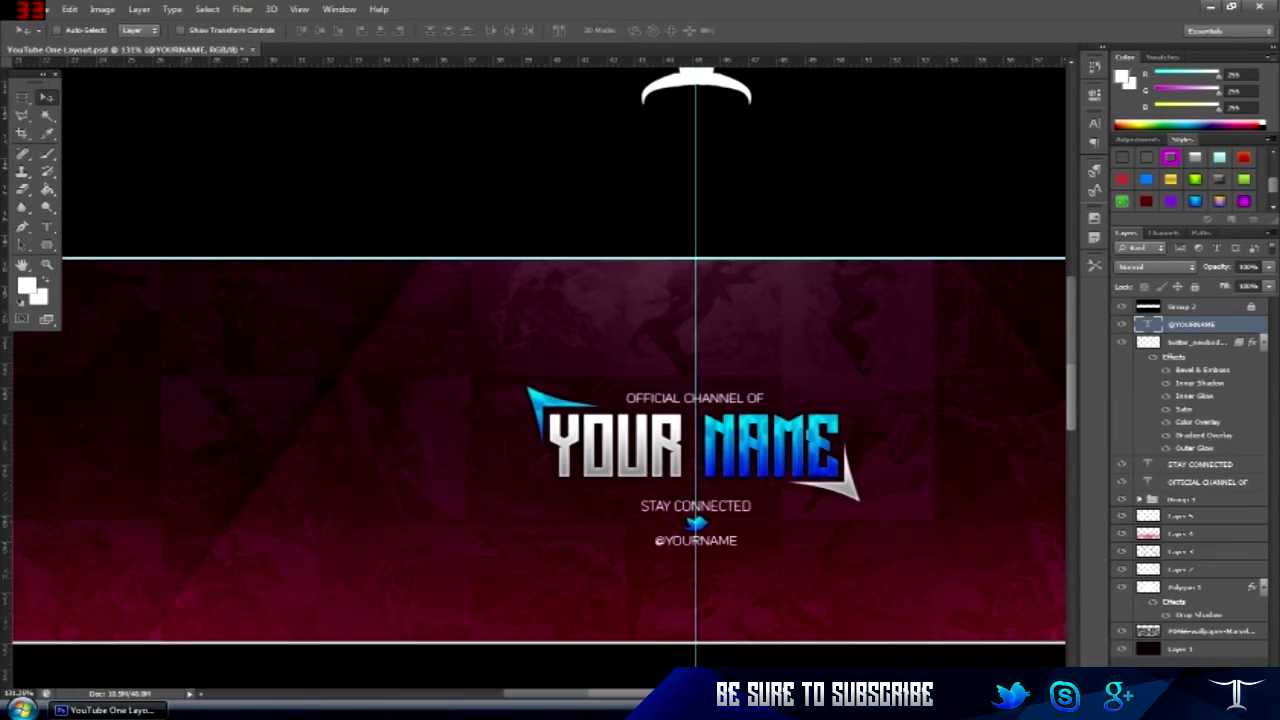
On a new layer, paint soft black shading over the pink band's right end.
scroll(540, 380, down, 5)
scroll(540, 380, up, 5)
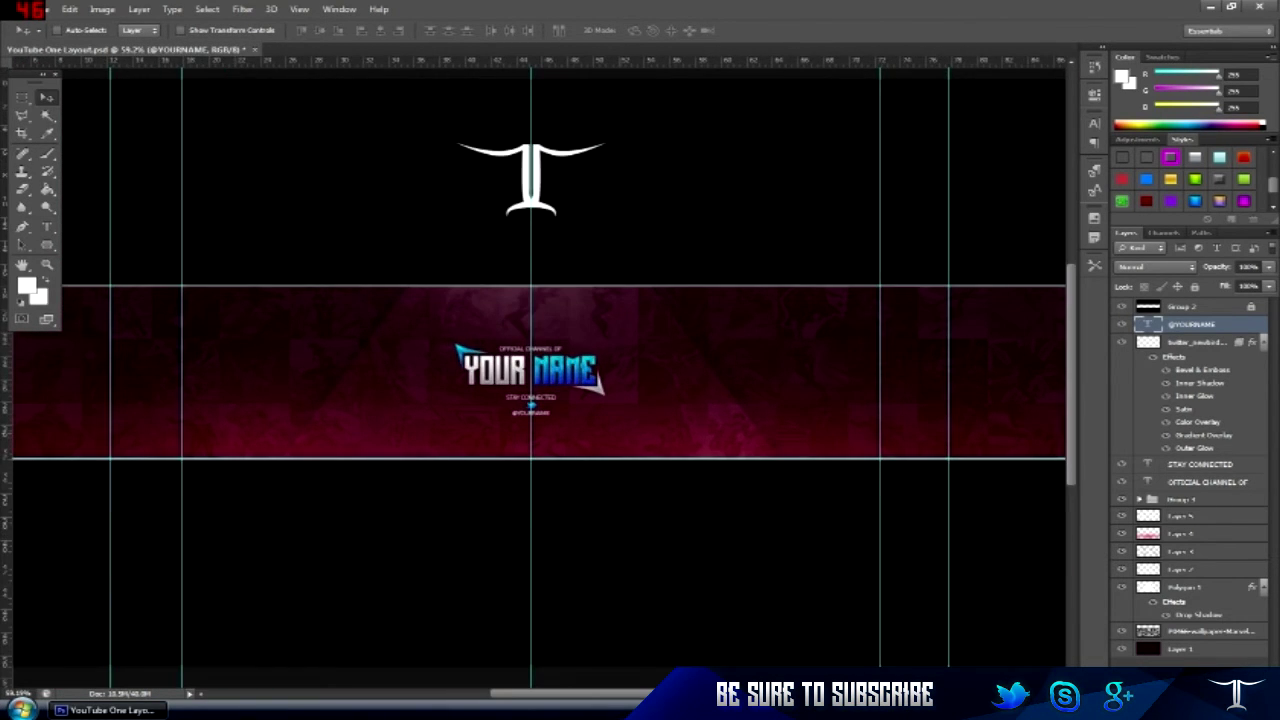
scroll(540, 380, down, 4)
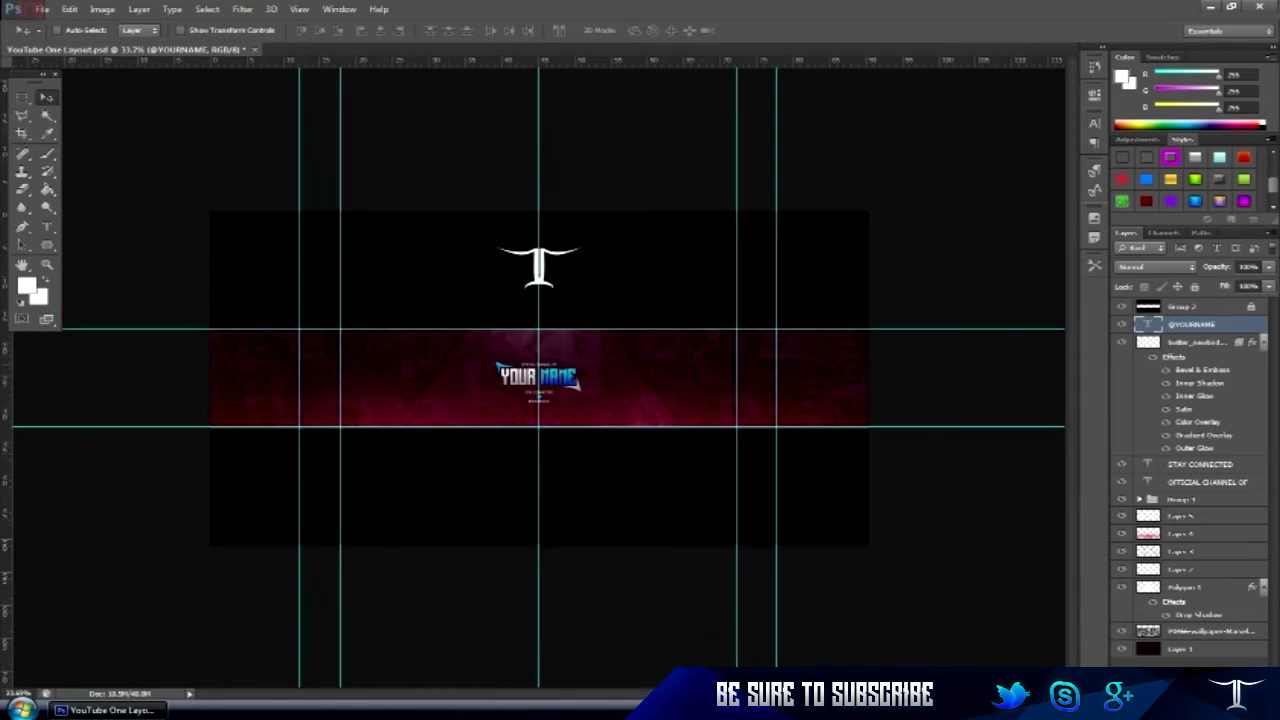
scroll(540, 380, up, 2)
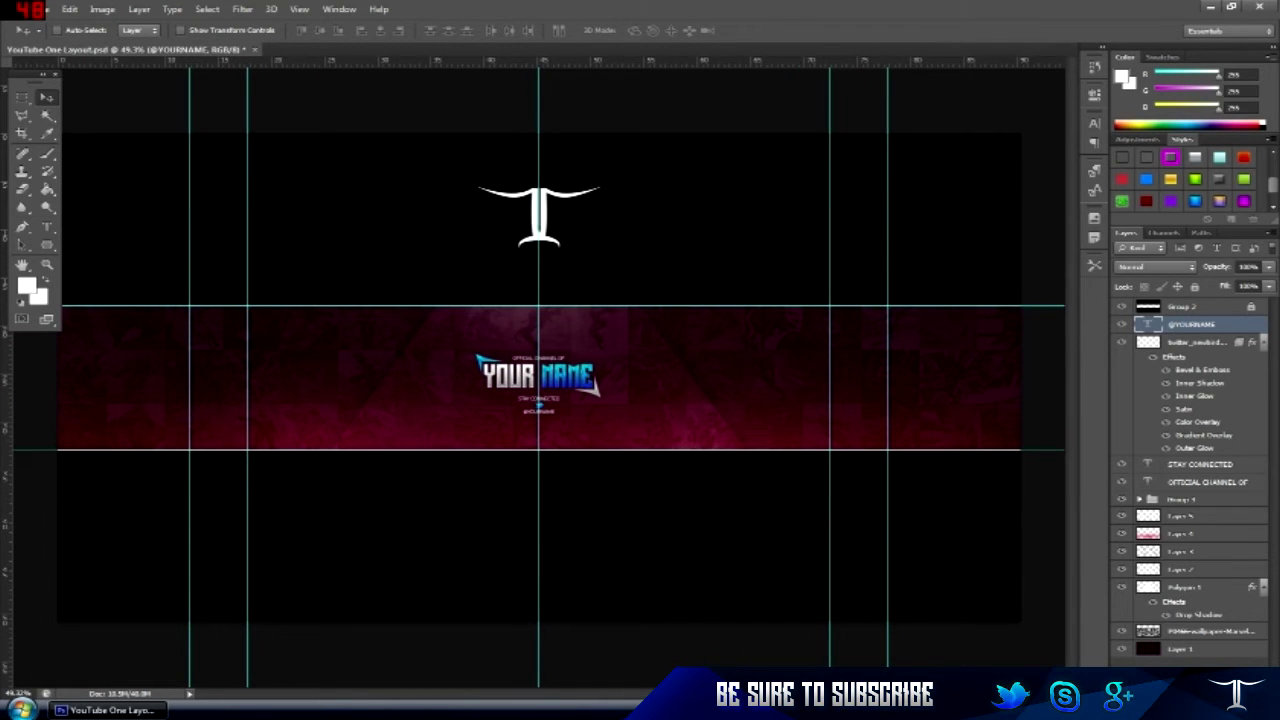
key(ctrl+shift+alt+n)
click(26, 285)
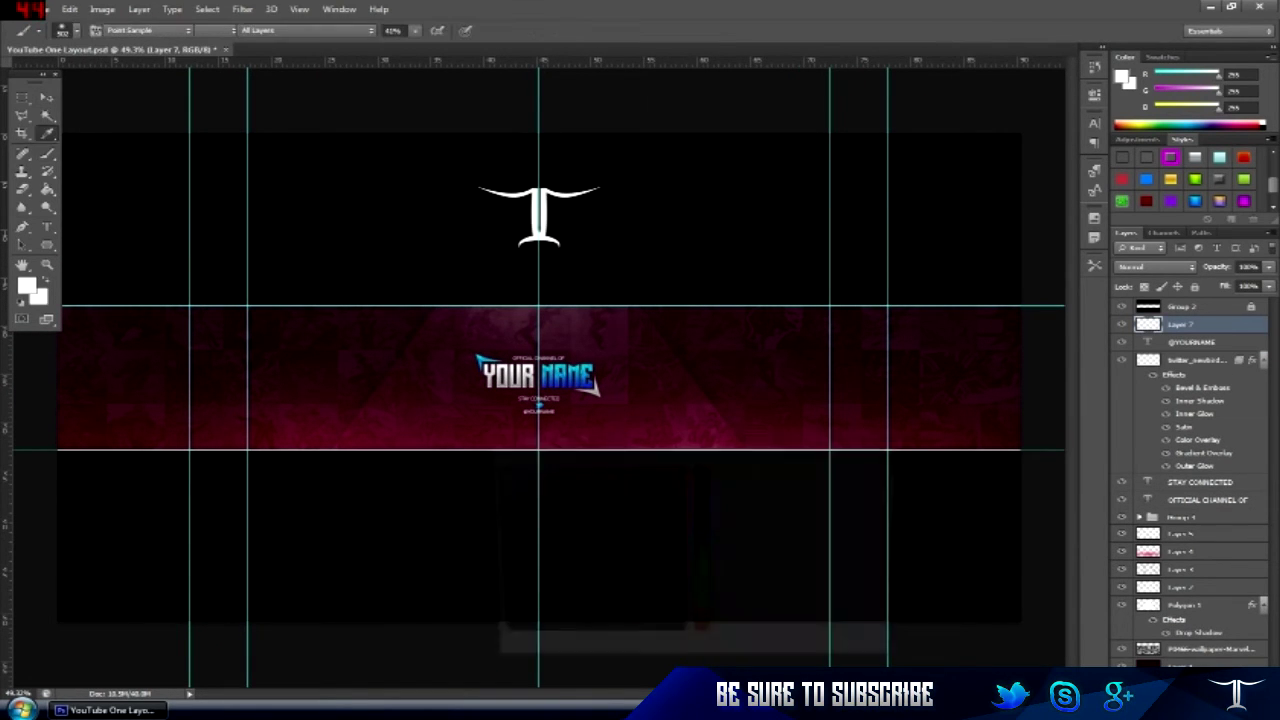
key(Return)
key(b)
scroll(540, 380, down, 3)
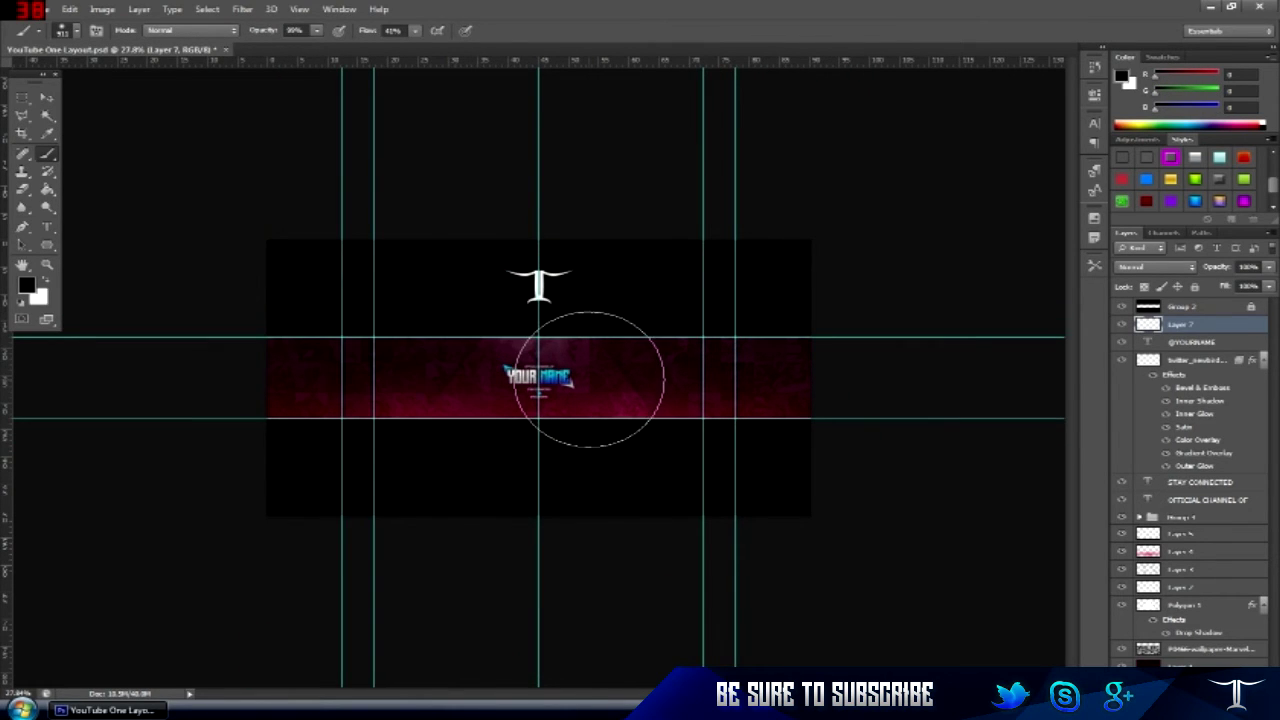
scroll(610, 420, up, 1)
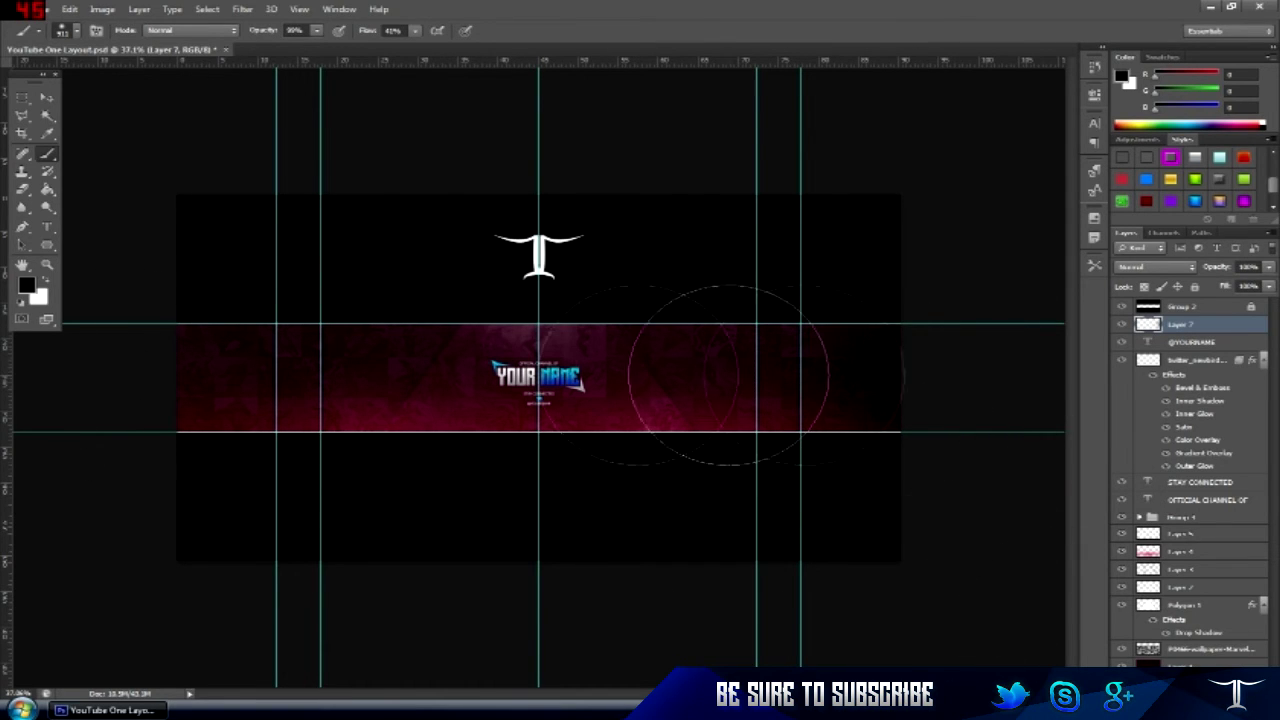
Duplicate the shading, flip it horizontally to the left end, and group both layers.
key(ctrl+j)
key(ctrl+t)
right_click(712, 394)
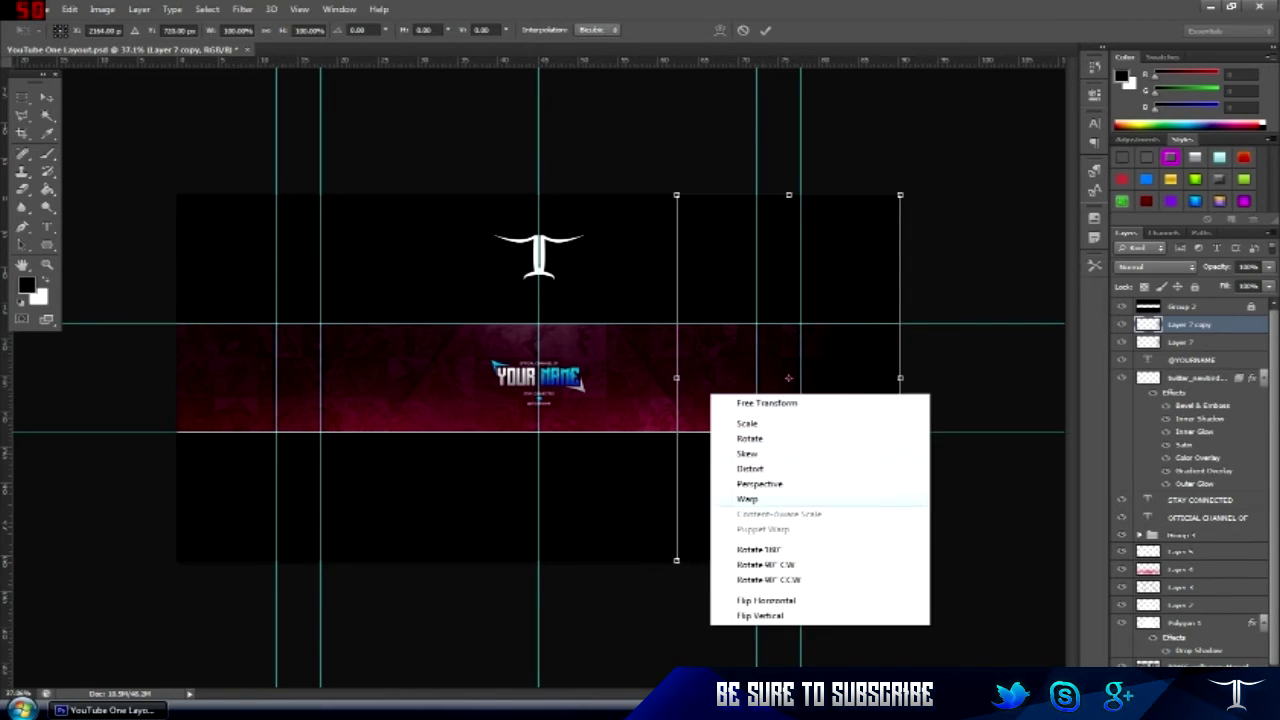
click(766, 600)
drag(839, 440, 340, 440)
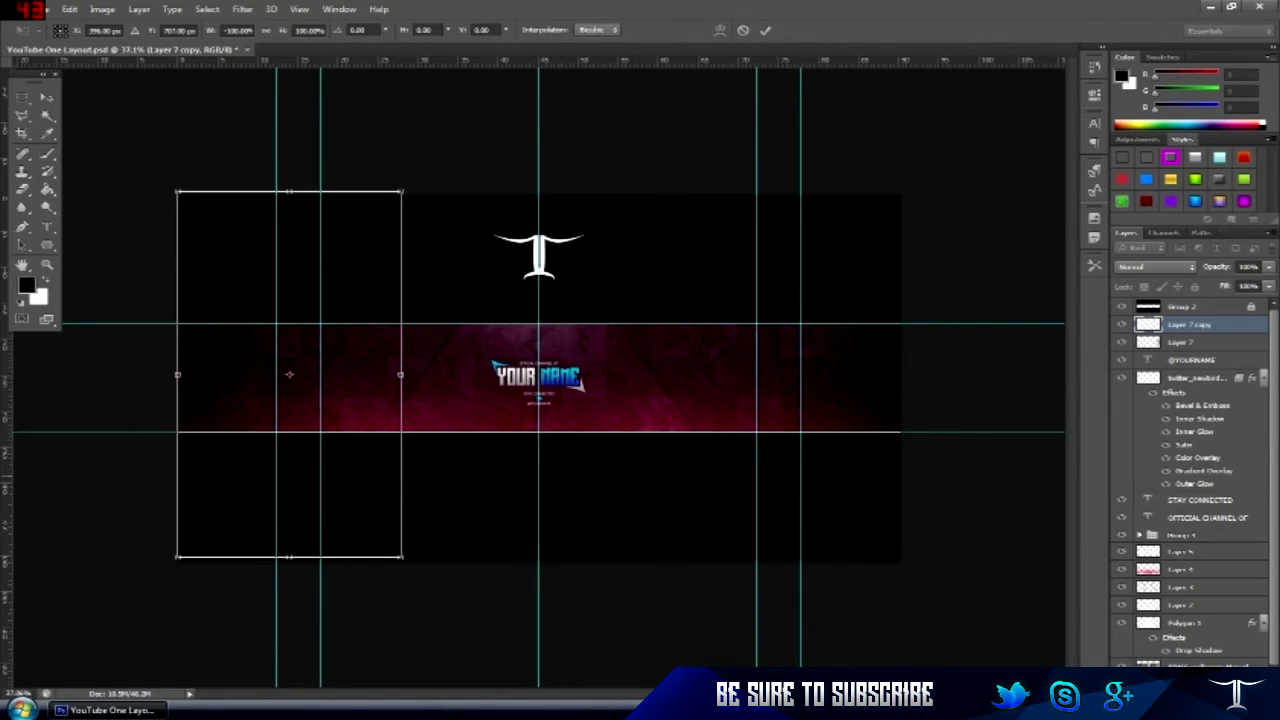
key(Return)
key(b)
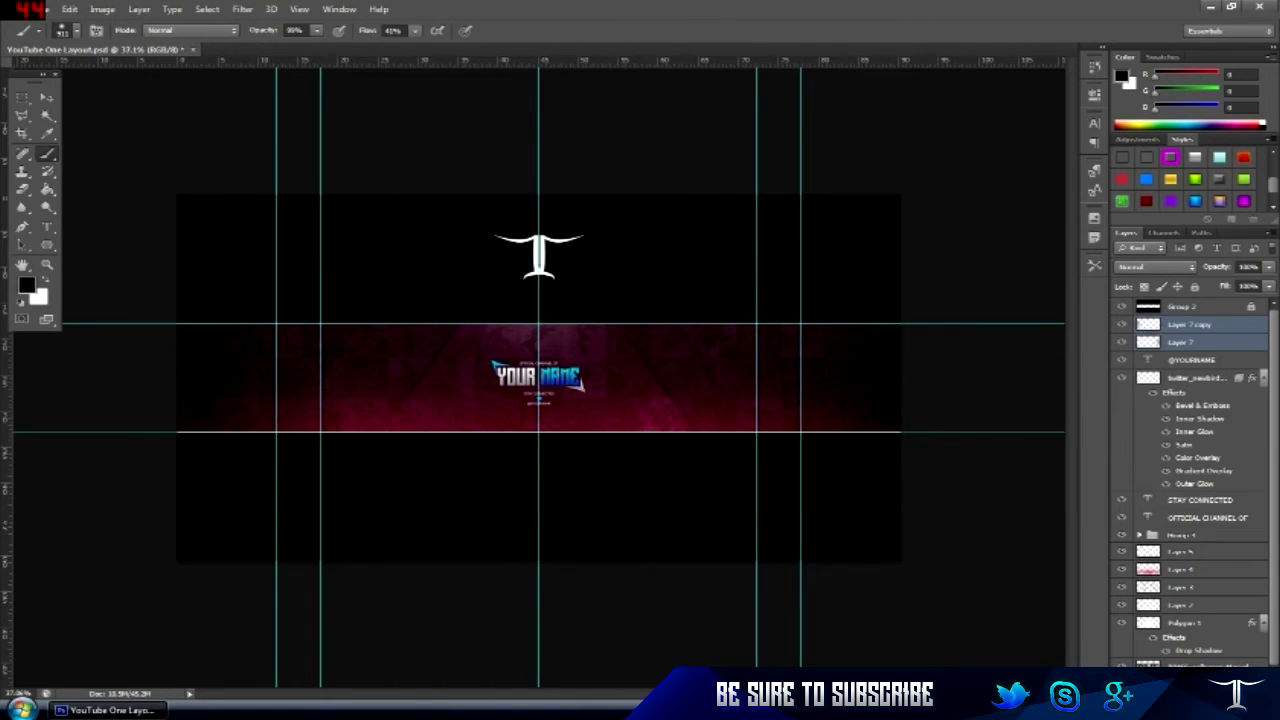
key(ctrl+g)
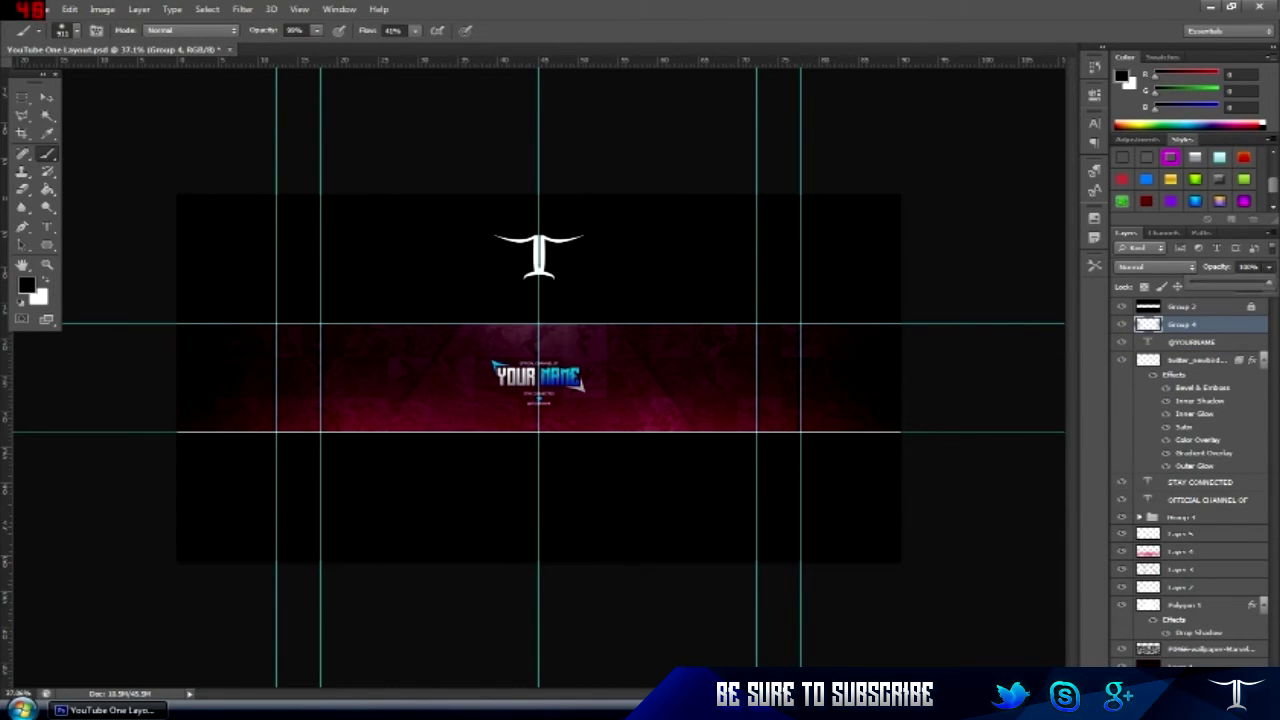